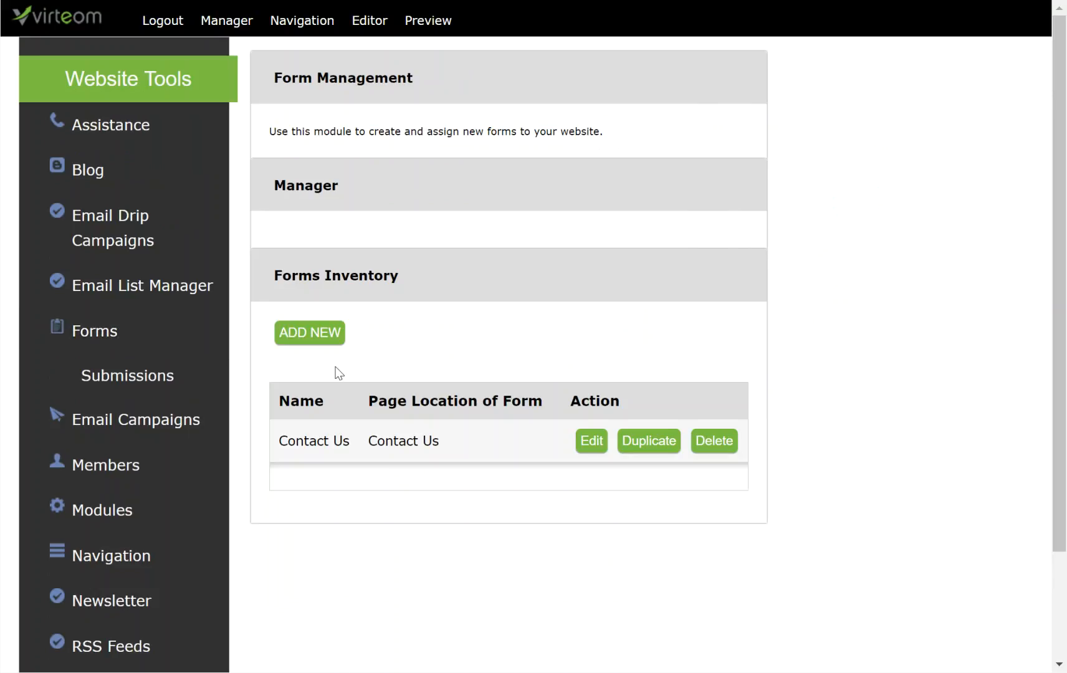
# Step: Start a new form and name it 'Sample Form'
pyautogui.click(313, 335)
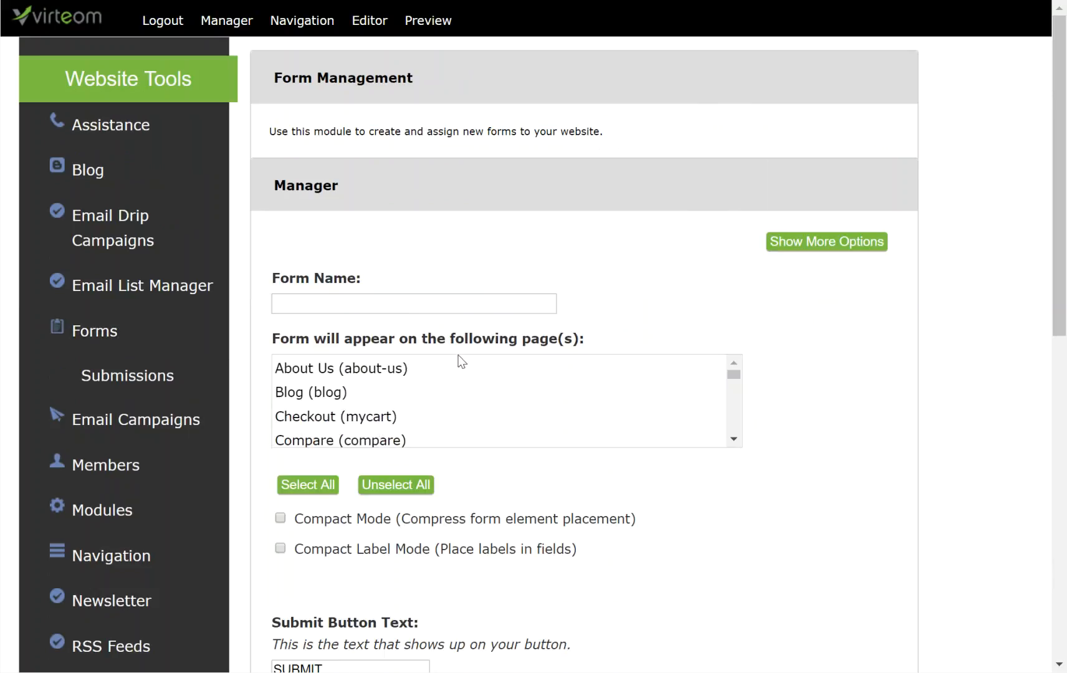
pyautogui.click(391, 305)
pyautogui.write('S')
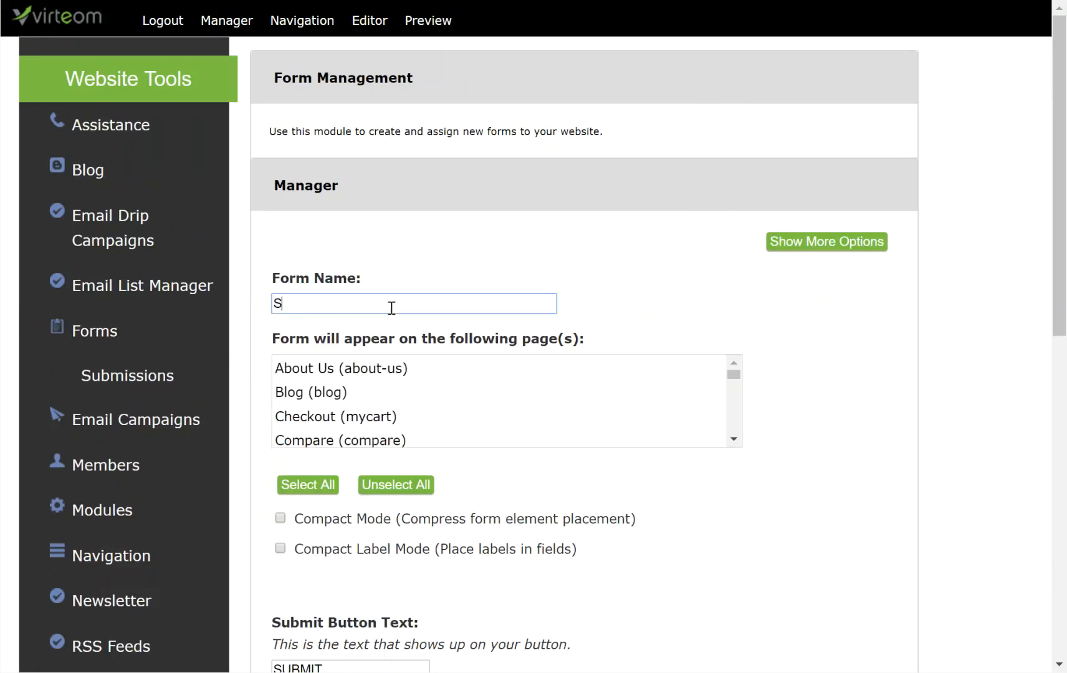
pyautogui.write('ample Form')
# Step: Assign the form to the Form Example (form-example) page and save its information
pyautogui.scroll(-3, 364, 377)
pyautogui.scroll(-8, 363, 382)
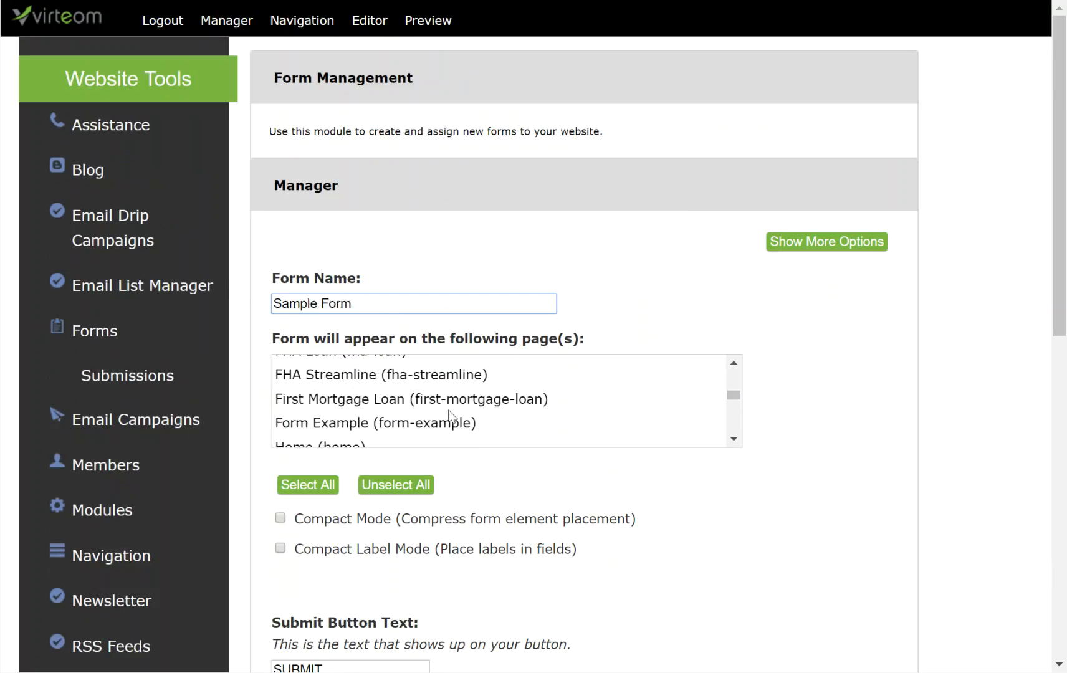
pyautogui.scroll(-3, 449, 410)
pyautogui.scroll(2, 546, 336)
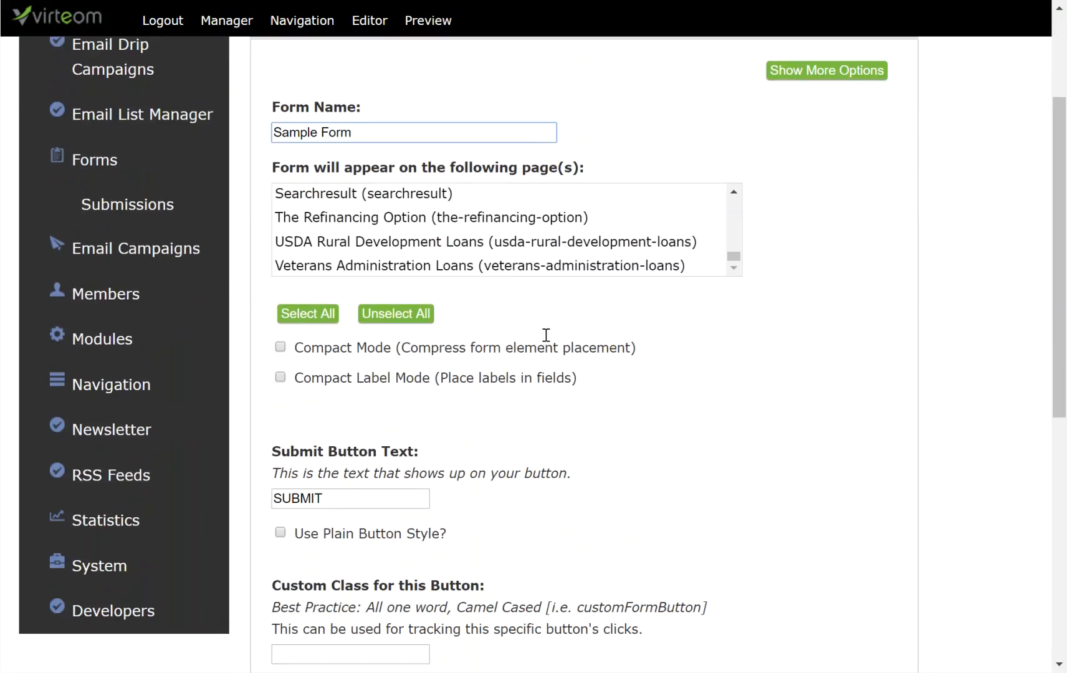
pyautogui.scroll(3, 486, 342)
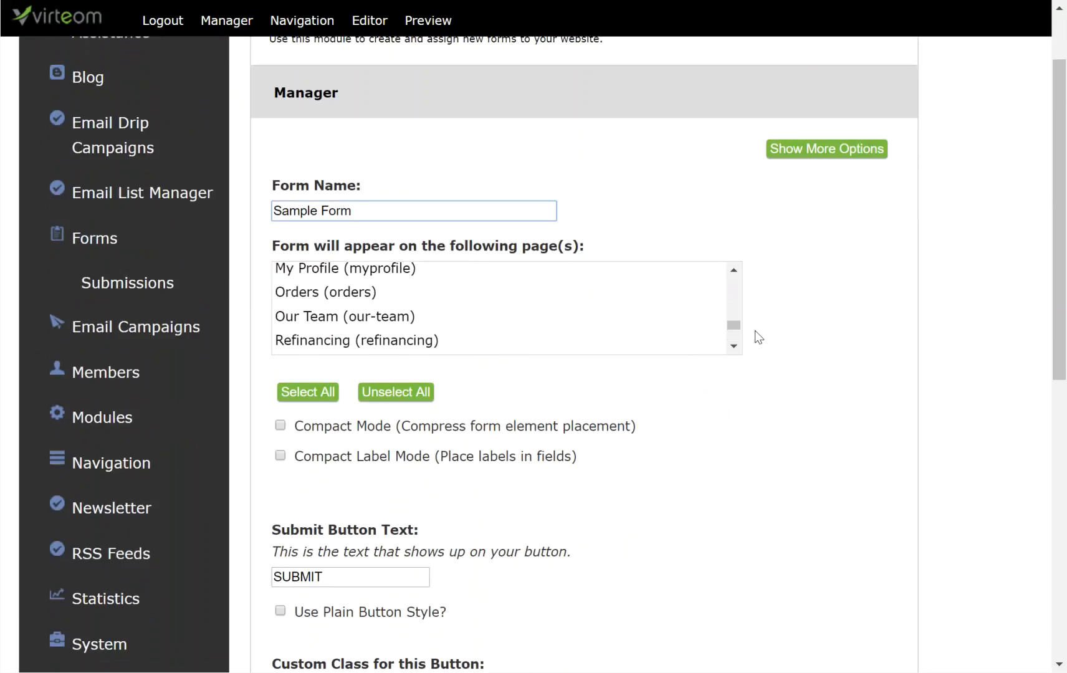
pyautogui.moveTo(733, 323); pyautogui.dragTo(730, 301)
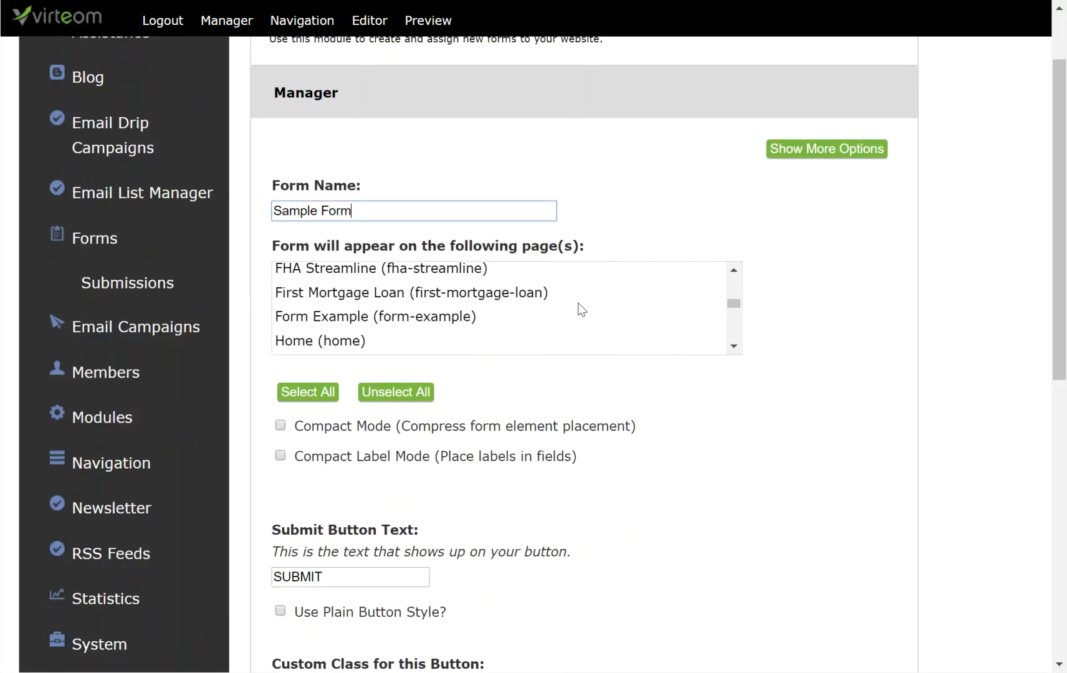
pyautogui.click(346, 318)
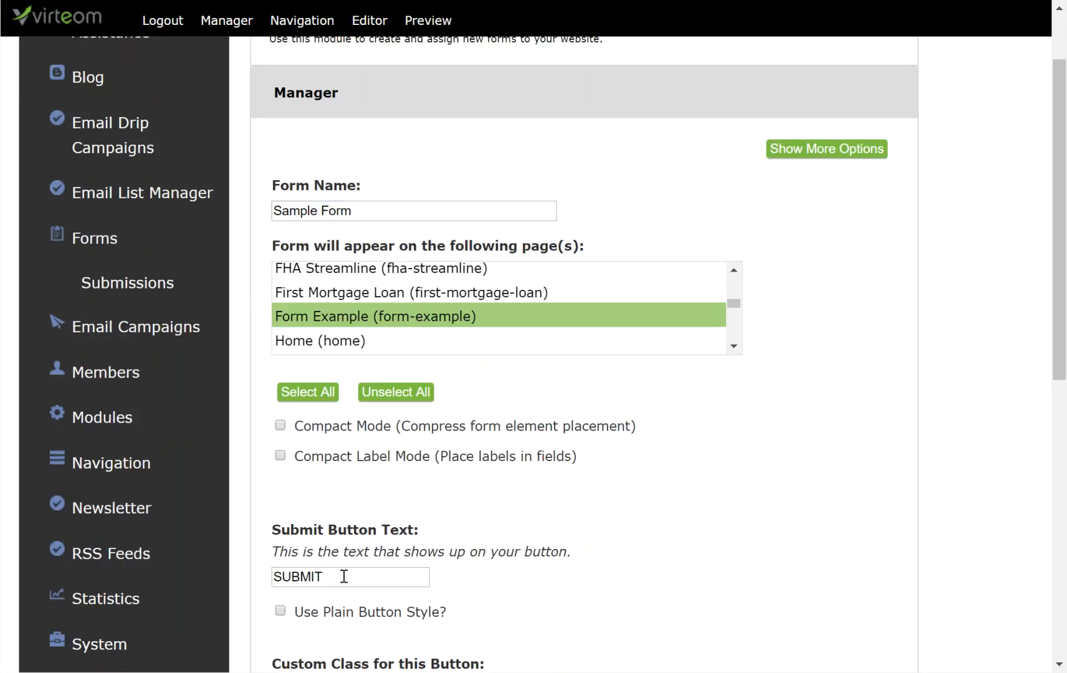
pyautogui.scroll(-1, 340, 527)
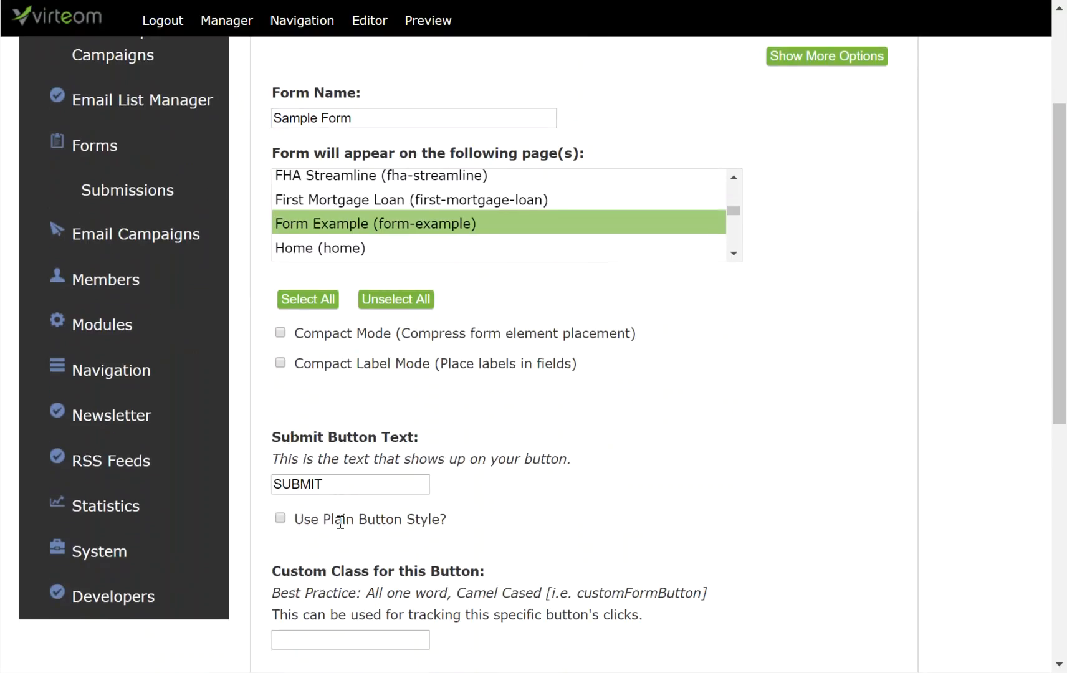
pyautogui.scroll(-3, 340, 523)
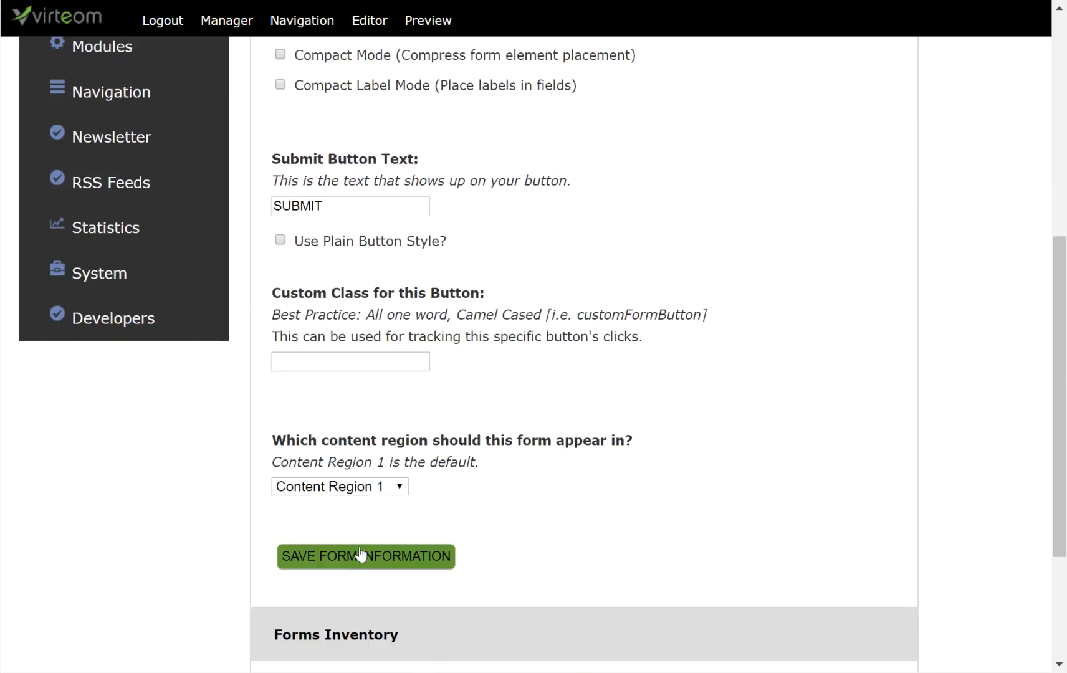
pyautogui.click(359, 563)
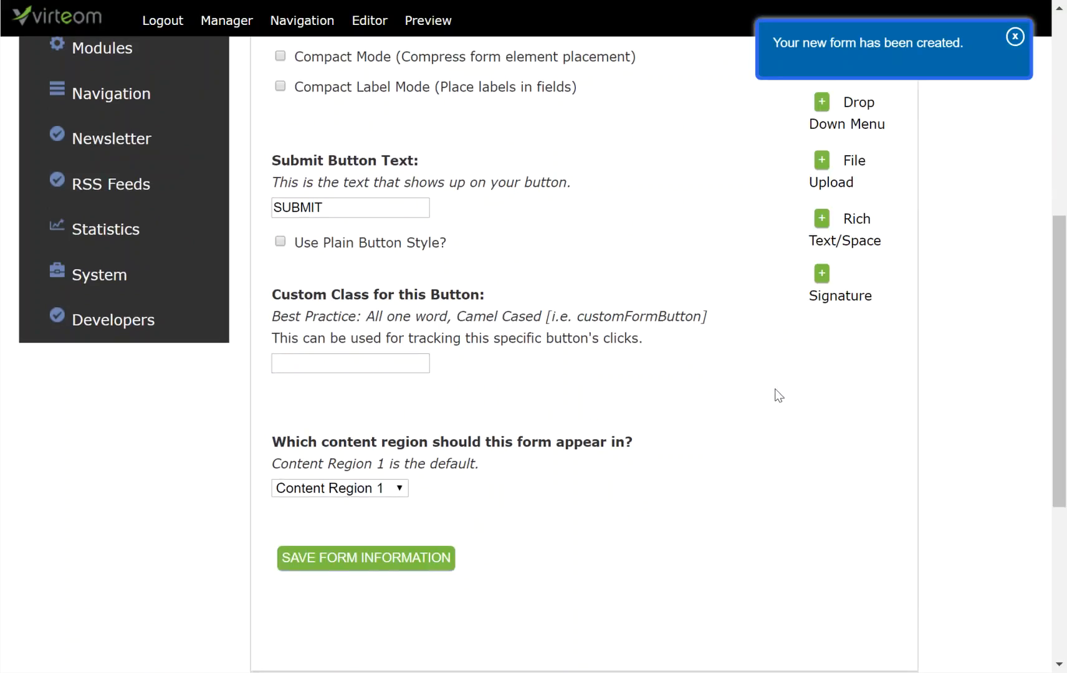
# Step: Add text field elements and one text area to Sample Form, producing blank elements 10 to 14
pyautogui.scroll(3, 796, 227)
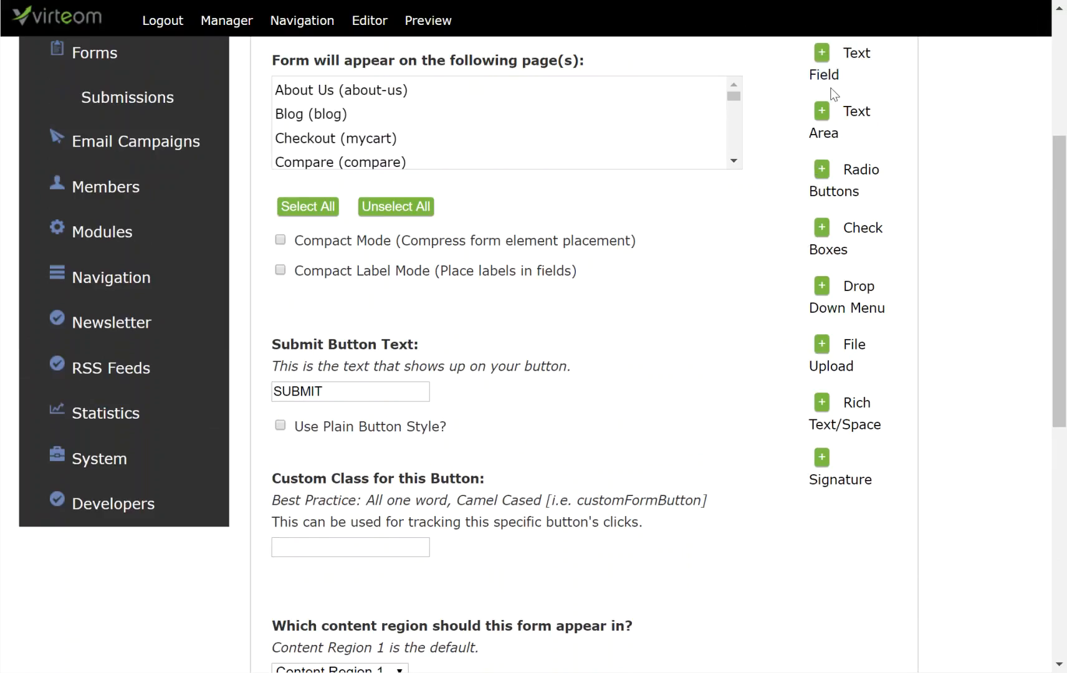
pyautogui.scroll(2, 824, 69)
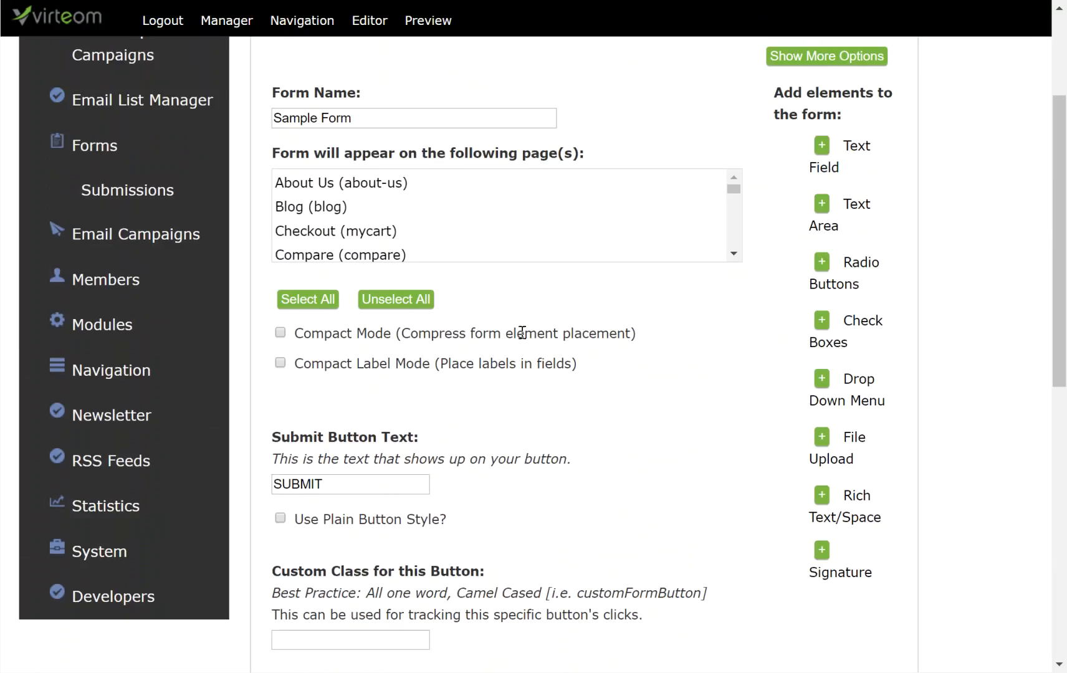
pyautogui.scroll(-1, 467, 554)
pyautogui.scroll(-3, 435, 514)
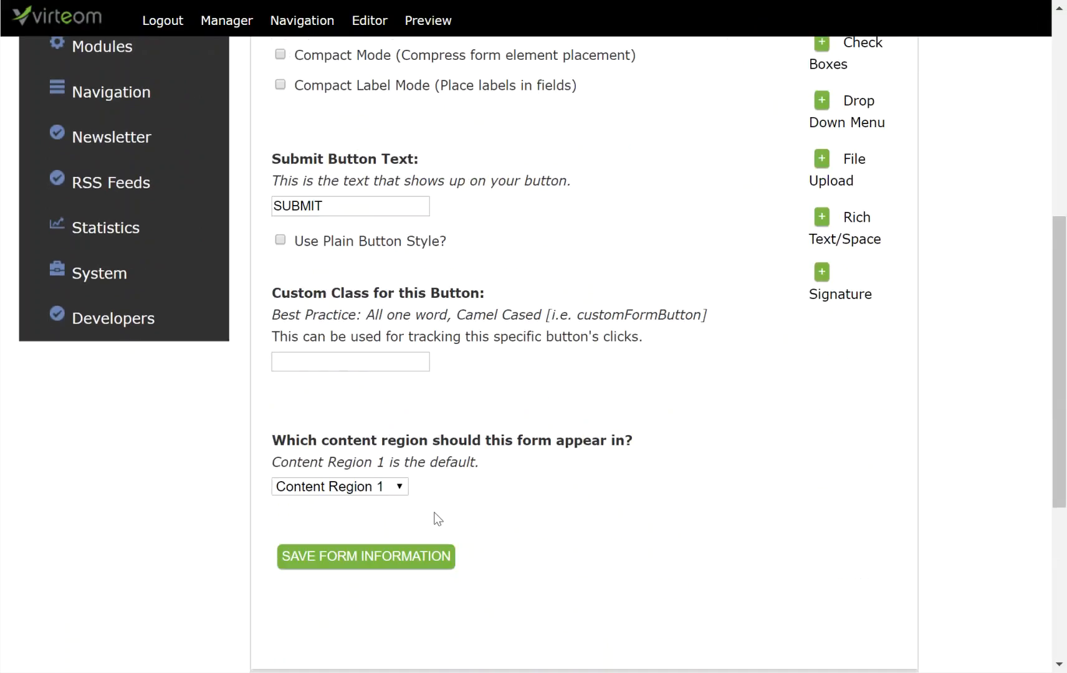
pyautogui.scroll(4, 630, 518)
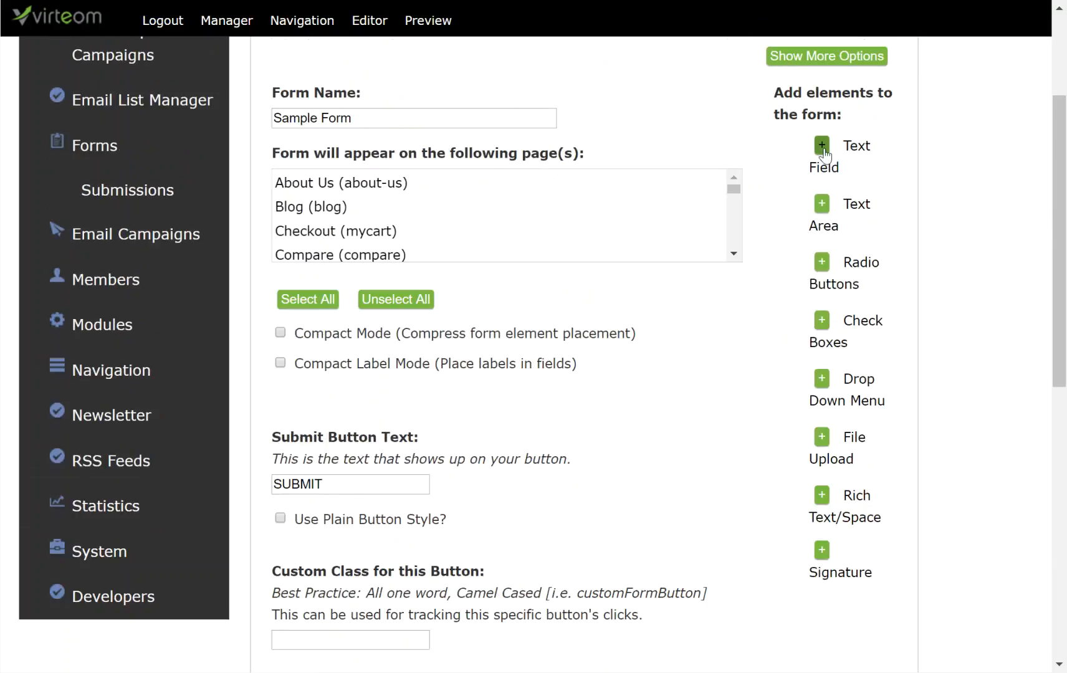
pyautogui.scroll(-3, 736, 407)
pyautogui.scroll(-4, 734, 401)
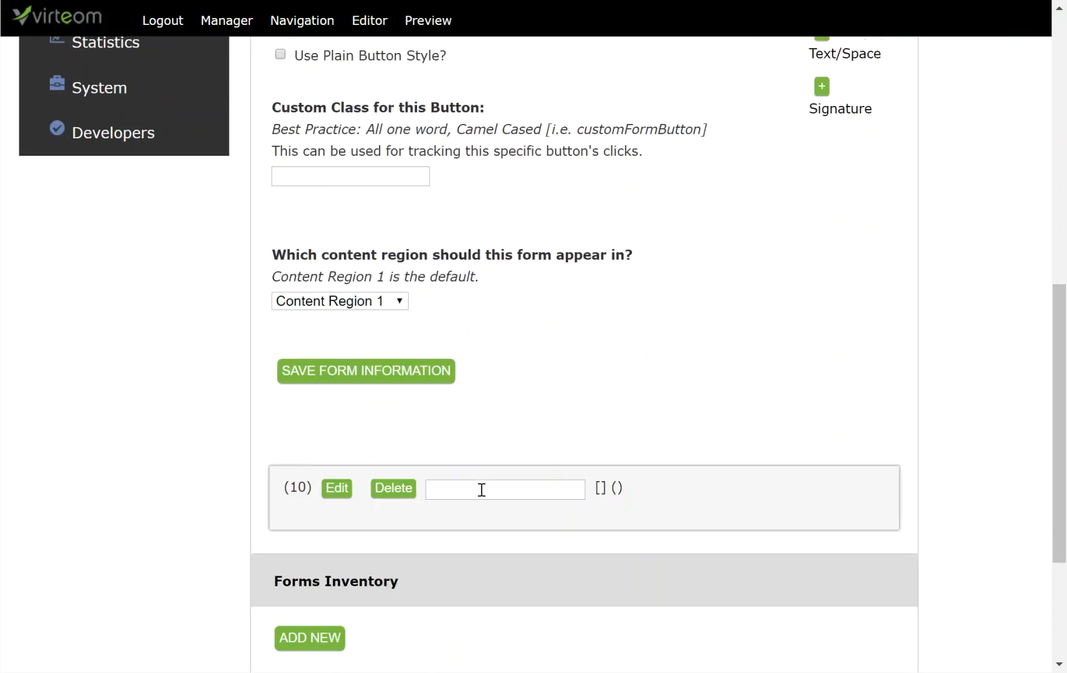
pyautogui.scroll(7, 655, 412)
pyautogui.scroll(1, 656, 409)
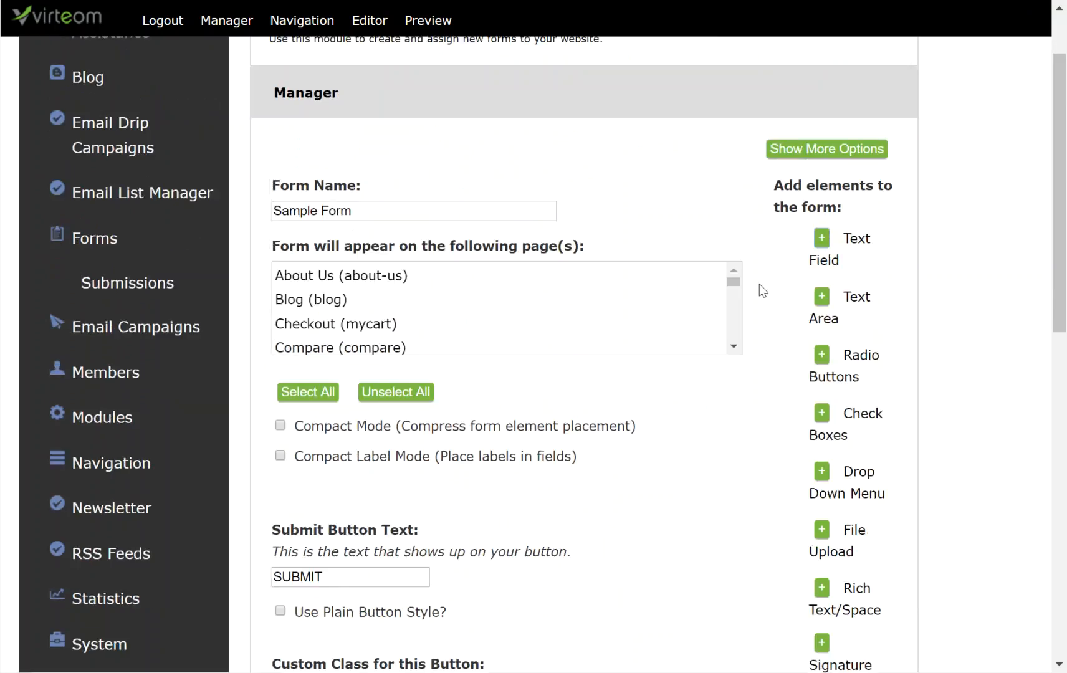
pyautogui.click(822, 241)
pyautogui.click(820, 241)
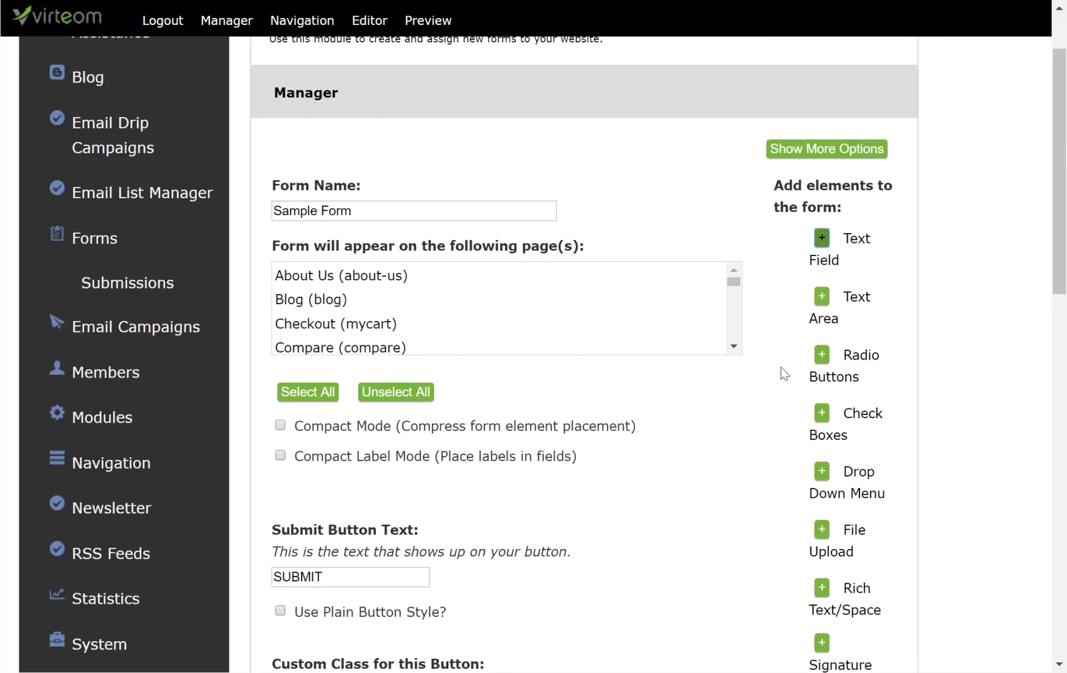
pyautogui.click(821, 298)
pyautogui.scroll(-10, 710, 364)
pyautogui.scroll(-3, 714, 370)
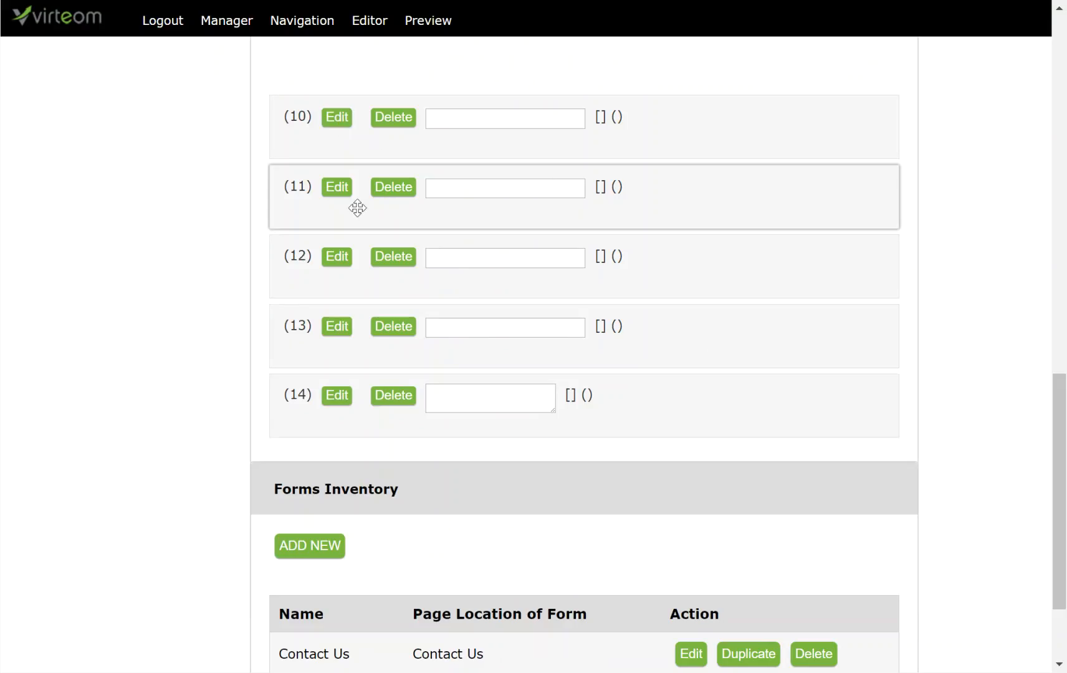
# Step: Give element 10 the label First Name, a 50-character limit and variable name first_name
pyautogui.click(339, 118)
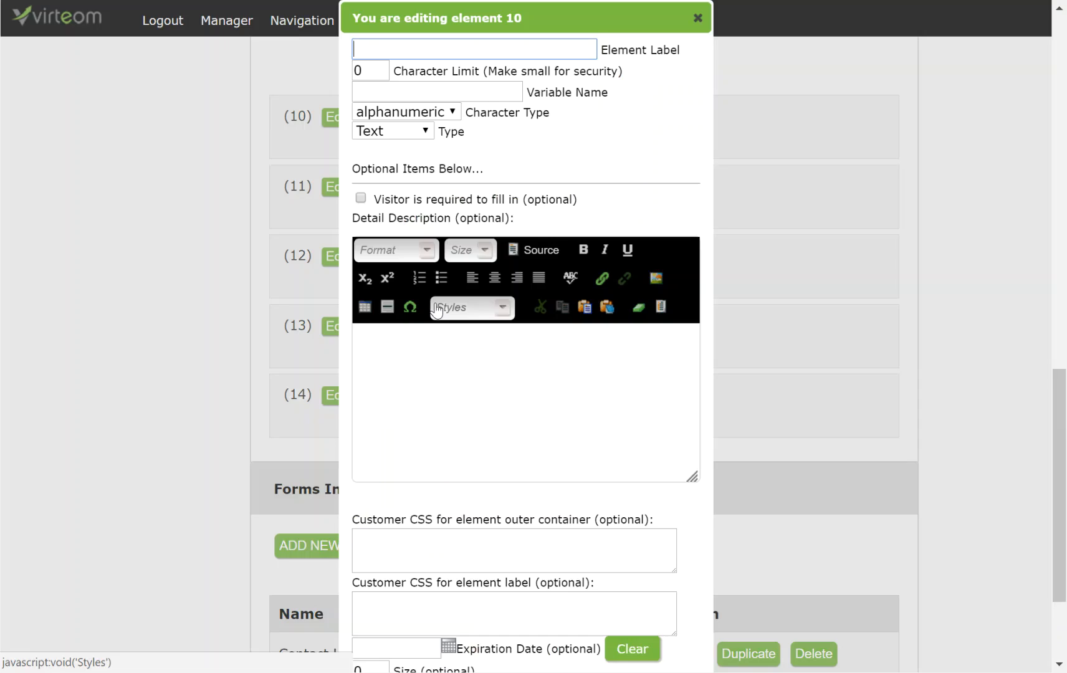
pyautogui.click(381, 48)
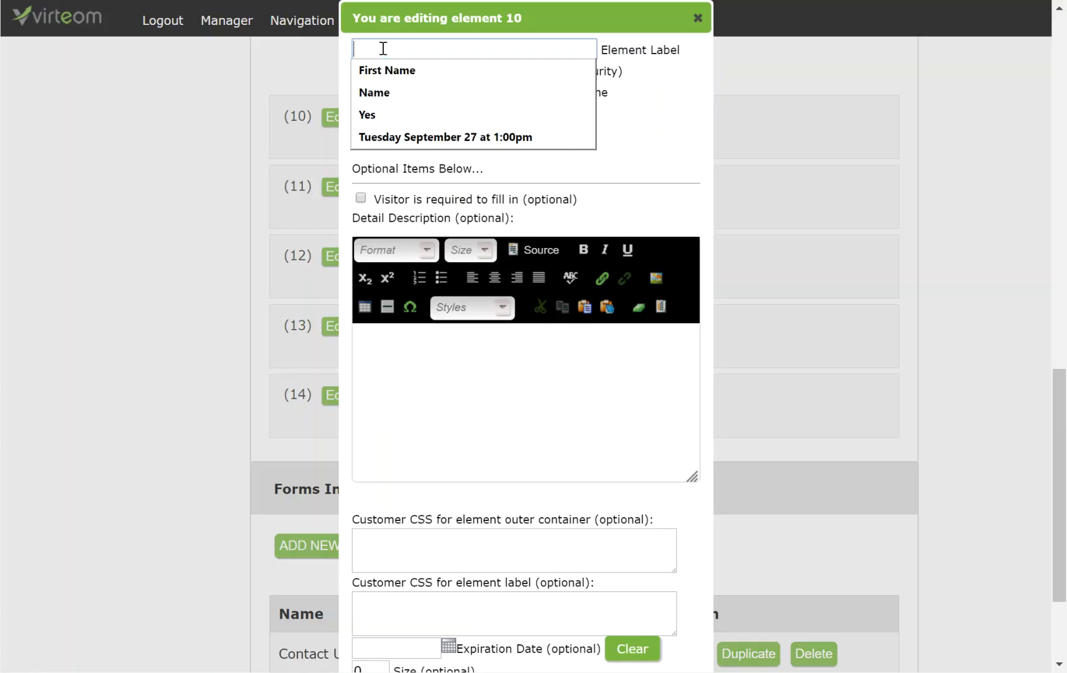
pyautogui.write('First Name')
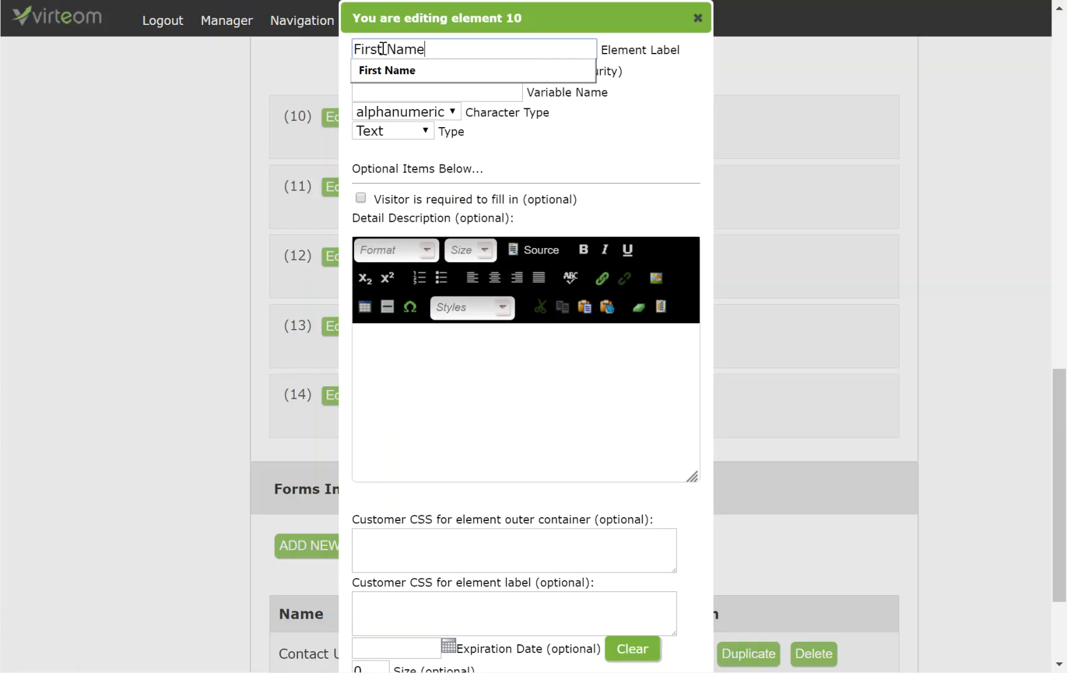
pyautogui.press('Tab')
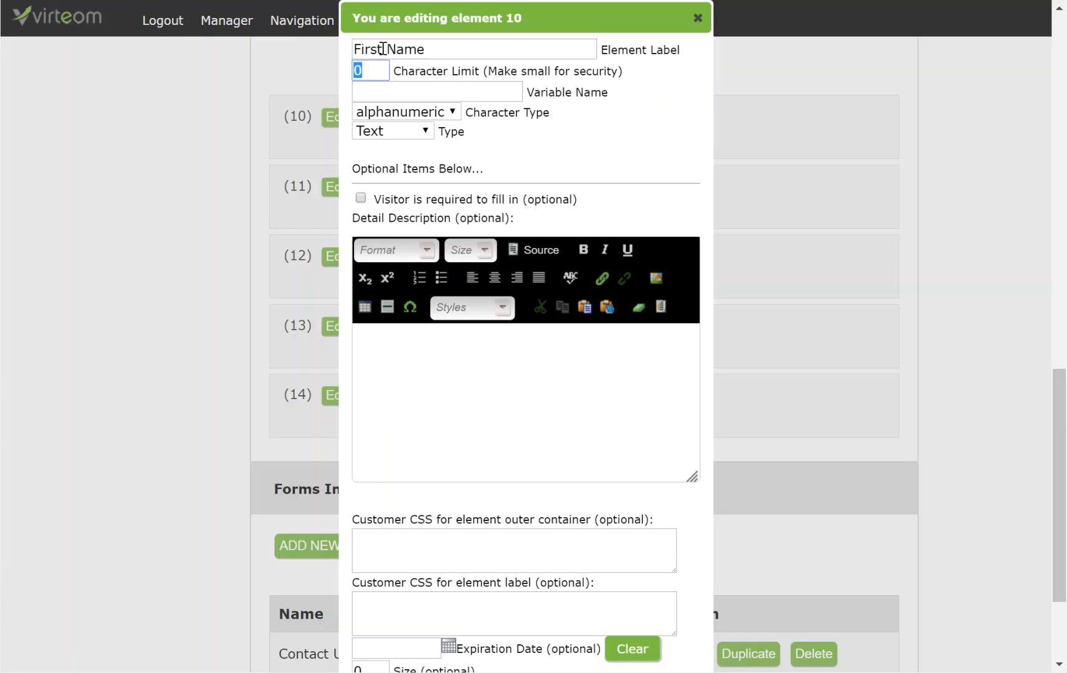
pyautogui.write('50')
pyautogui.press('Tab')
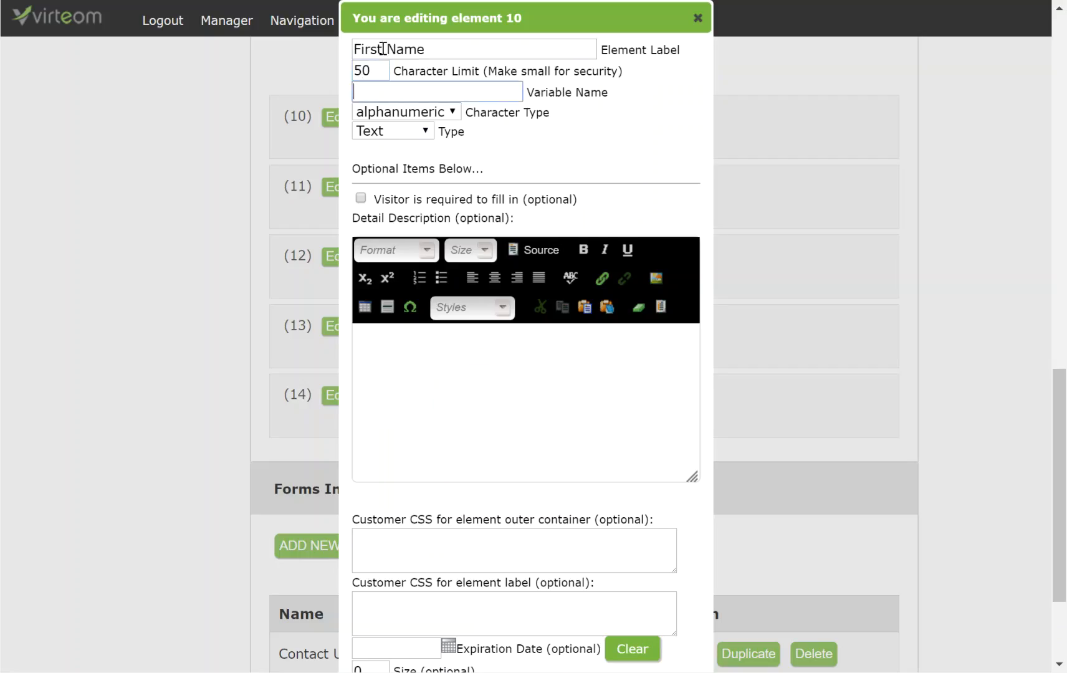
pyautogui.write('first')
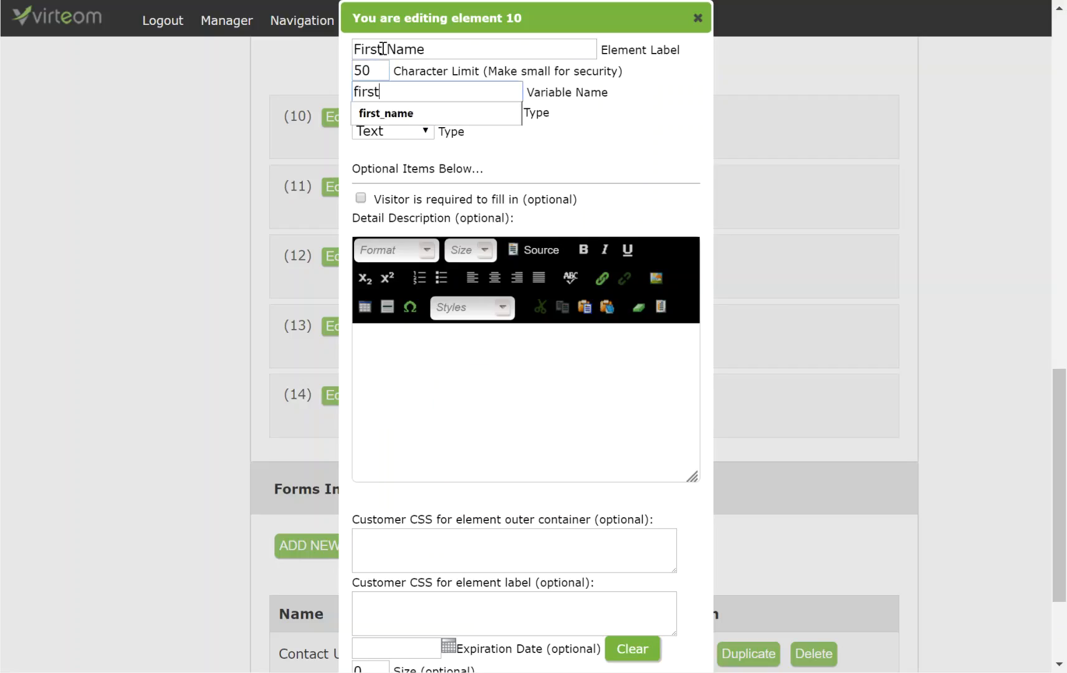
pyautogui.write('_name')
pyautogui.moveTo(438, 92); pyautogui.dragTo(340, 92)
pyautogui.click(386, 93)
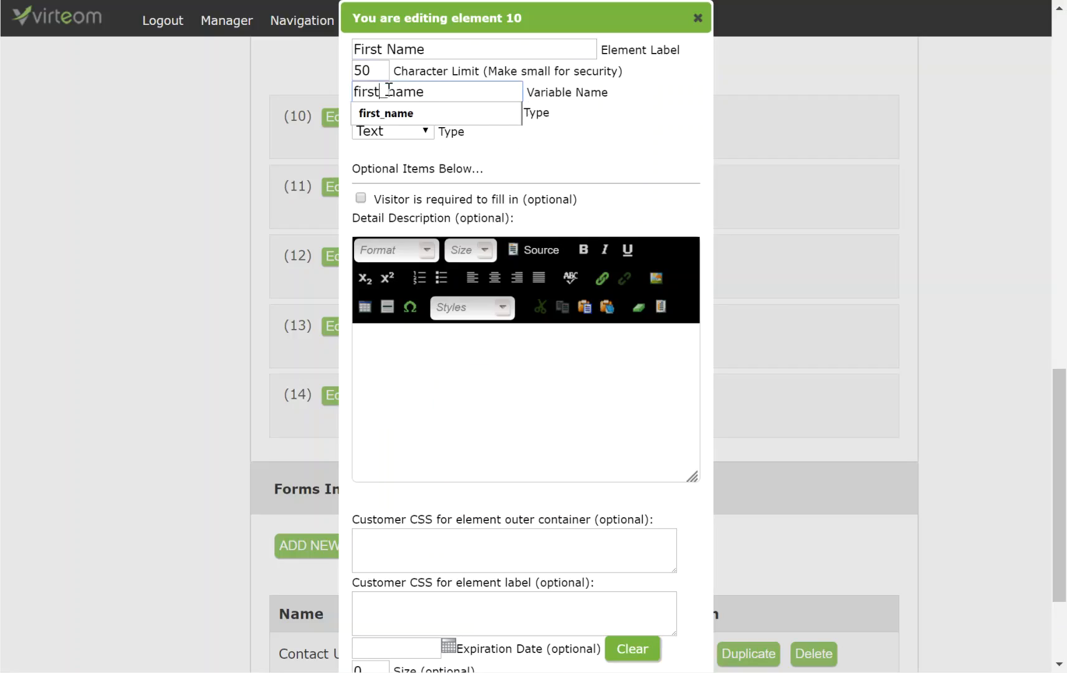
pyautogui.moveTo(430, 91); pyautogui.dragTo(326, 92)
pyautogui.click(455, 99)
pyautogui.click(591, 117)
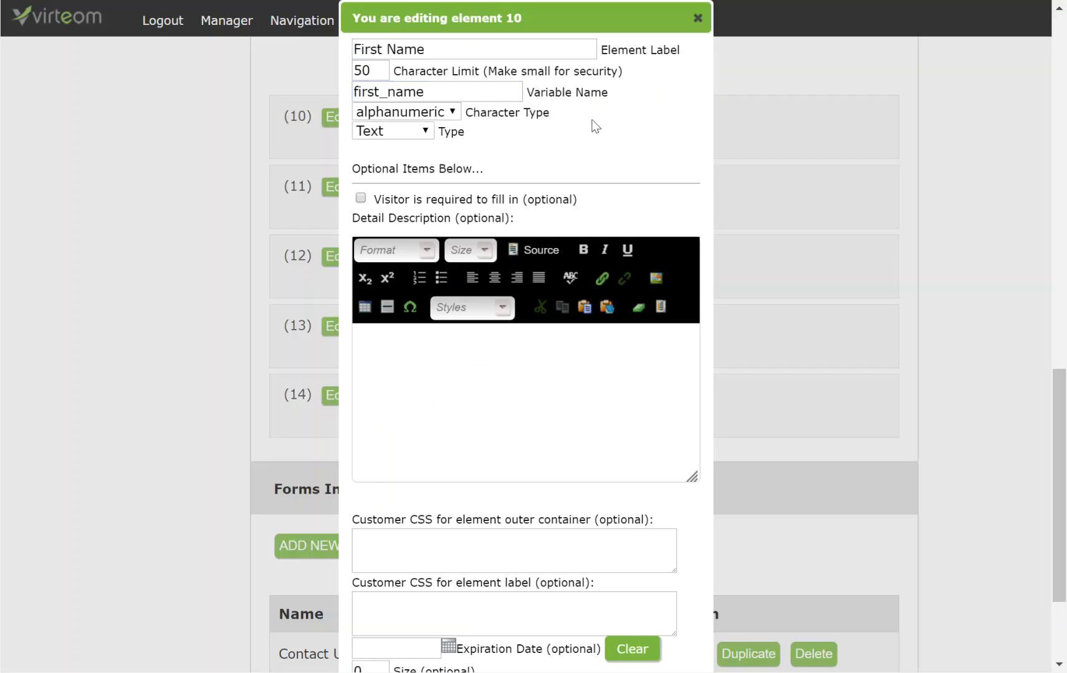
# Step: Restrict First Name to alpha characters, make it required, save and close the editor
pyautogui.click(396, 122)
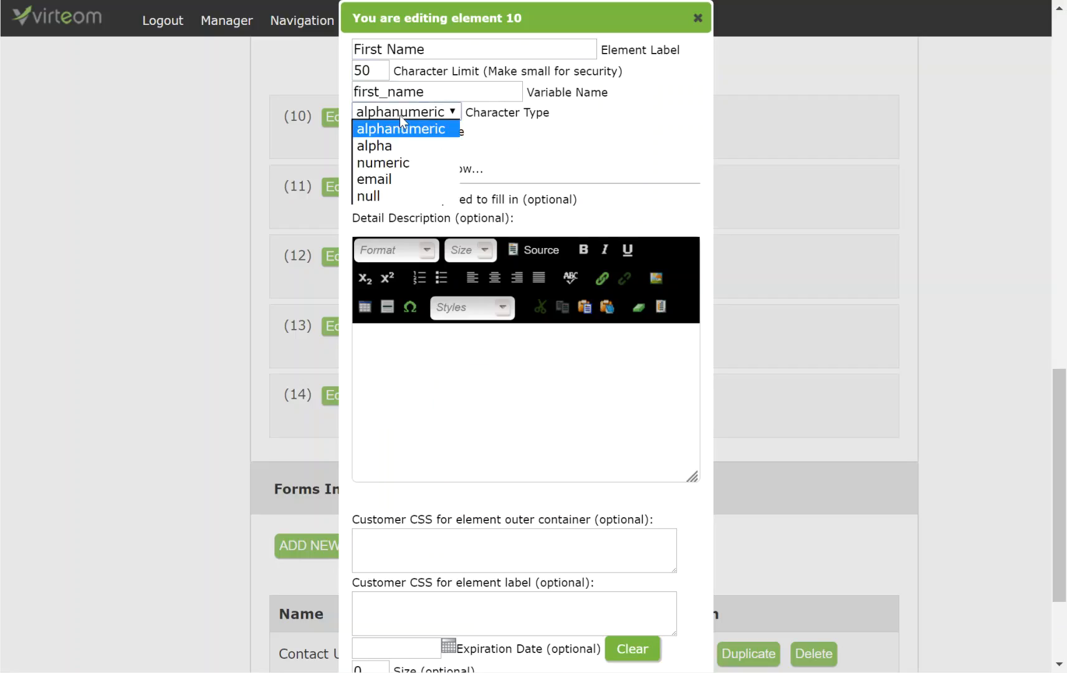
pyautogui.click(395, 145)
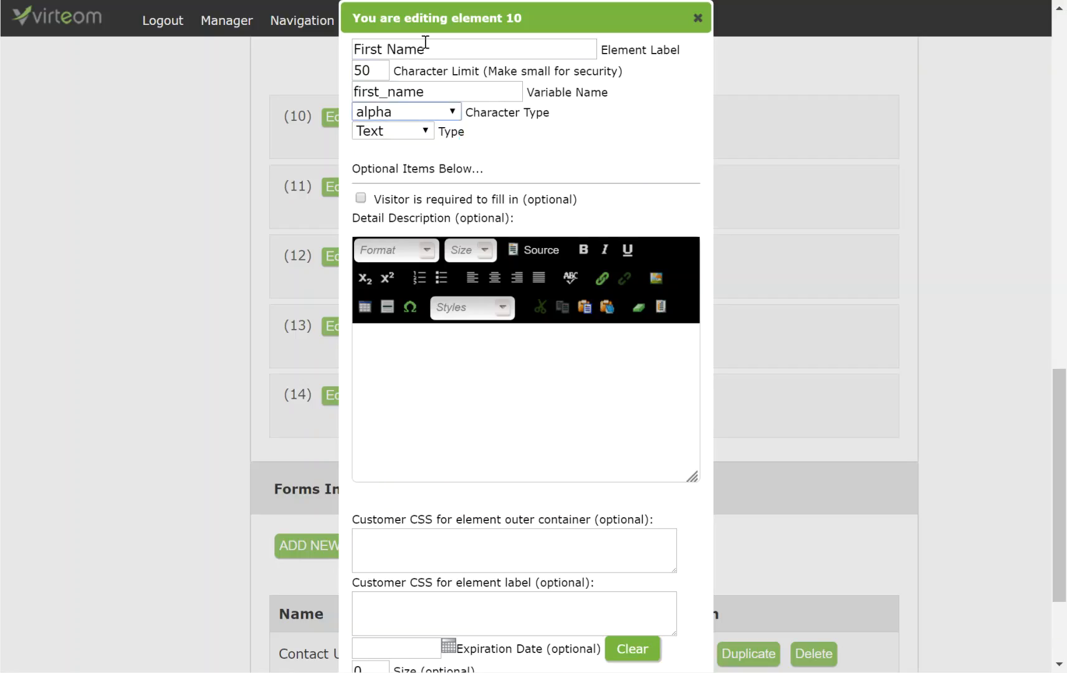
pyautogui.click(360, 198)
pyautogui.moveTo(393, 198)
pyautogui.mouseDown()
pyautogui.moveTo(393, 207)
pyautogui.moveTo(391, 175)
pyautogui.mouseUp()
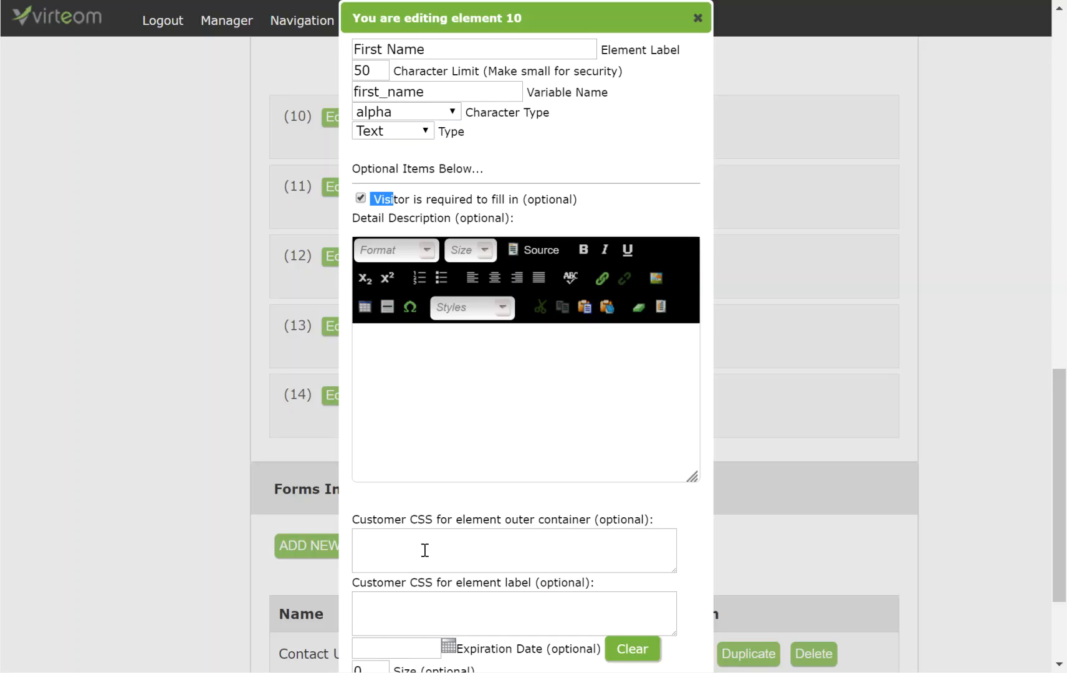
pyautogui.scroll(-3, 429, 459)
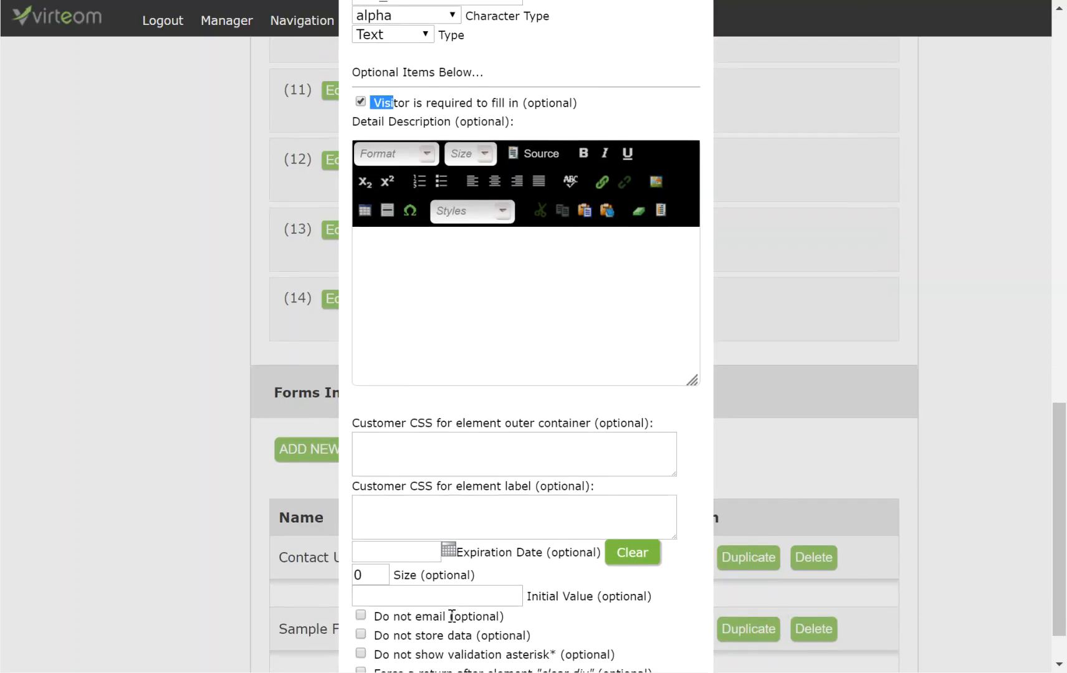
pyautogui.scroll(2, 474, 529)
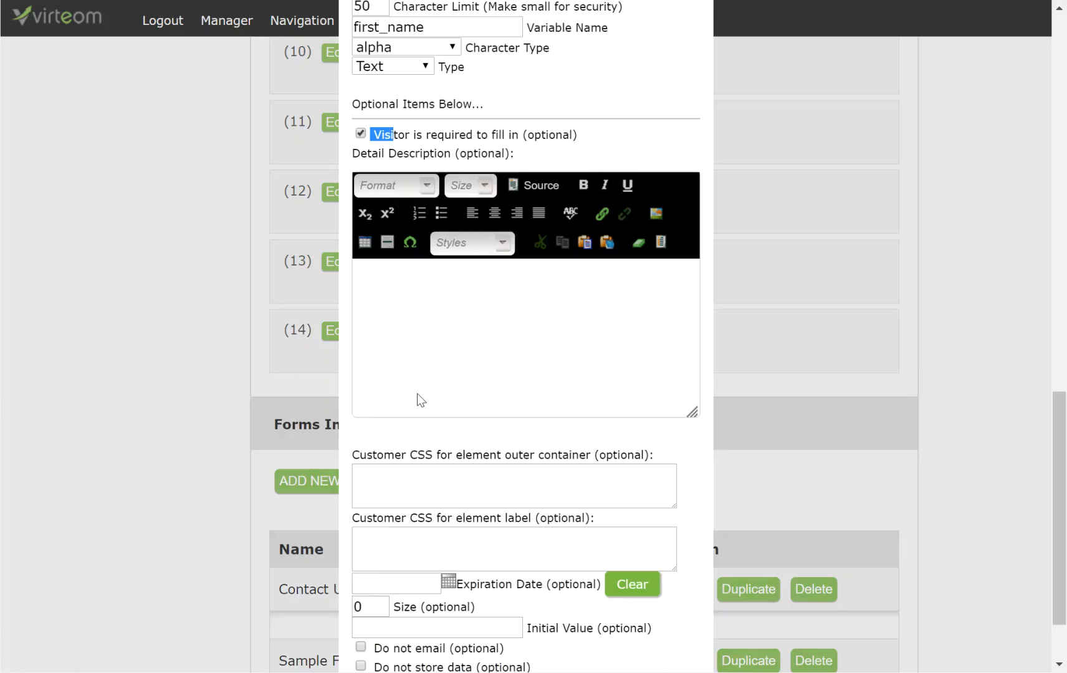
pyautogui.scroll(2, 435, 196)
pyautogui.scroll(-3, 412, 367)
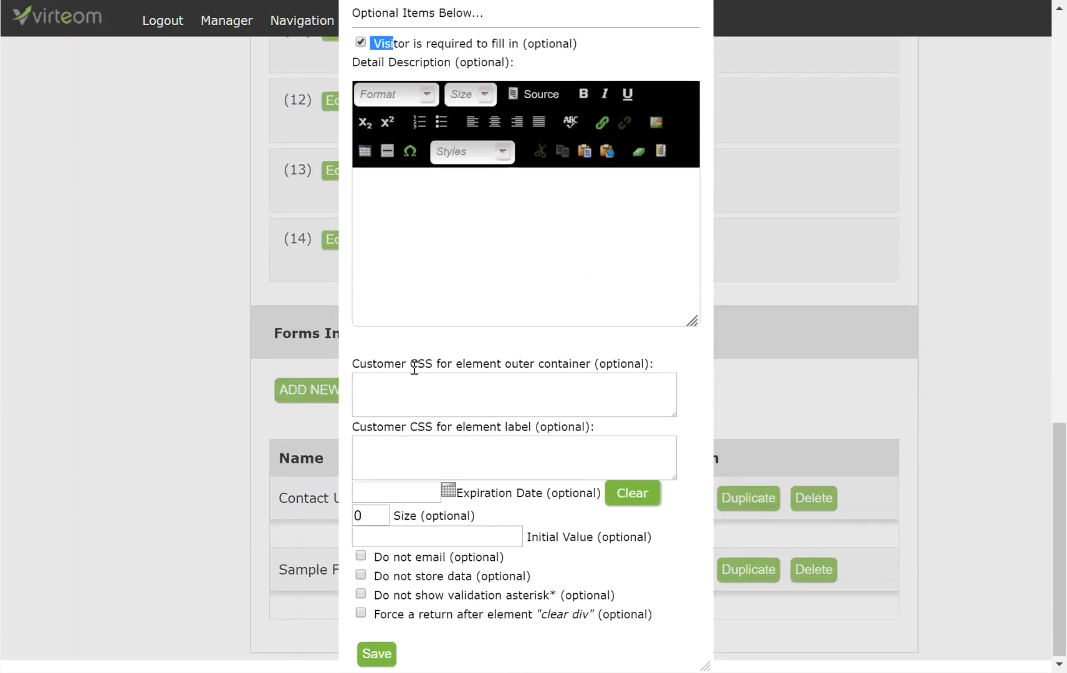
pyautogui.click(379, 656)
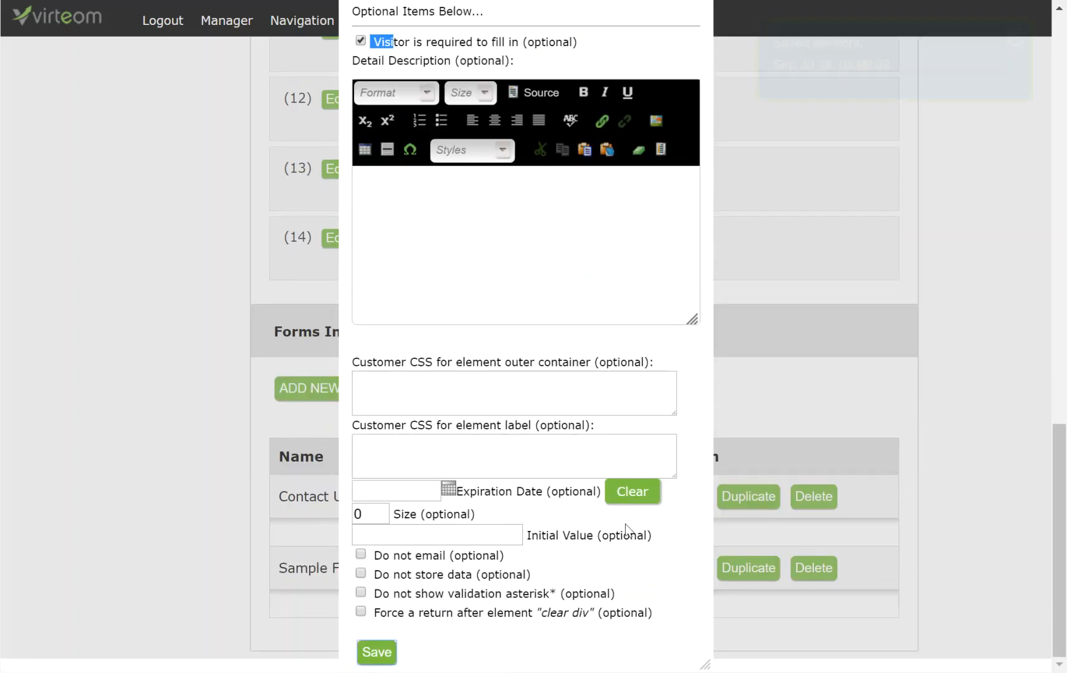
pyautogui.scroll(5, 661, 138)
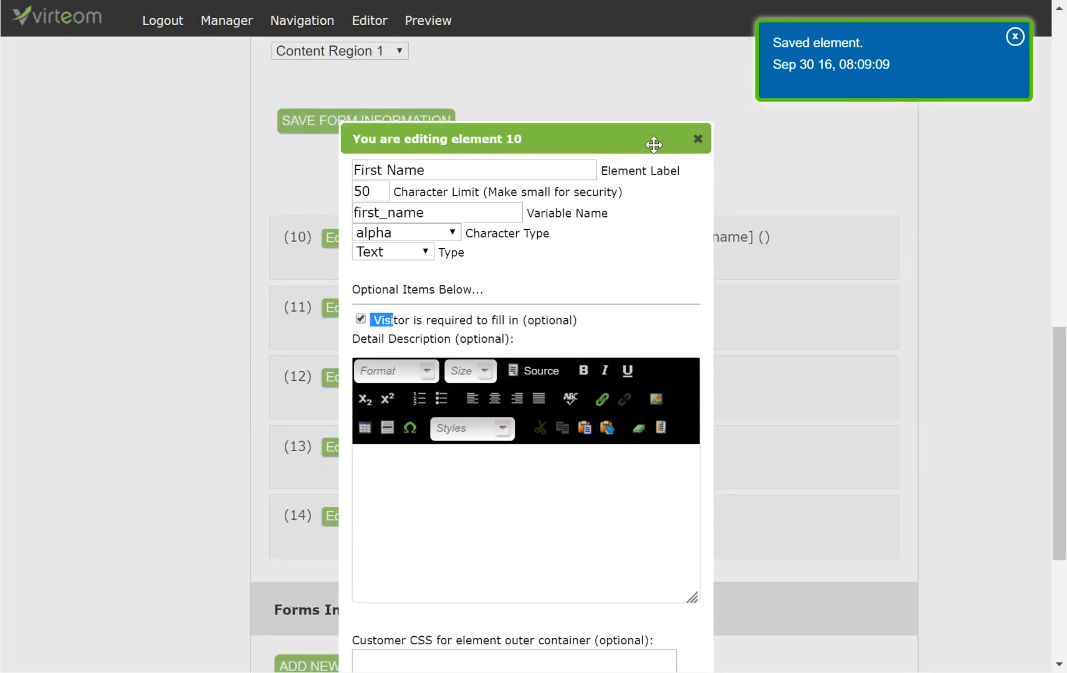
pyautogui.scroll(-3, 671, 143)
pyautogui.click(697, 18)
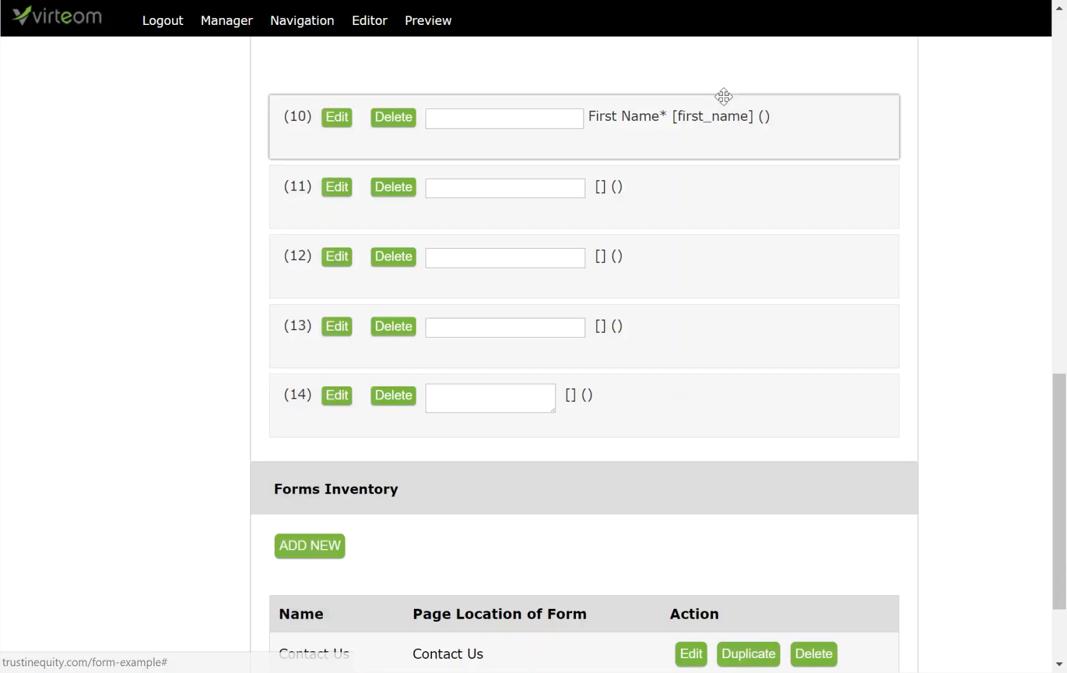
pyautogui.moveTo(707, 126)
pyautogui.mouseDown()
pyautogui.moveTo(708, 103)
pyautogui.moveTo(704, 126)
pyautogui.mouseUp()
# Step: Give element 11 the label Last Name, a 50-character limit and variable name last_name
pyautogui.click(350, 188)
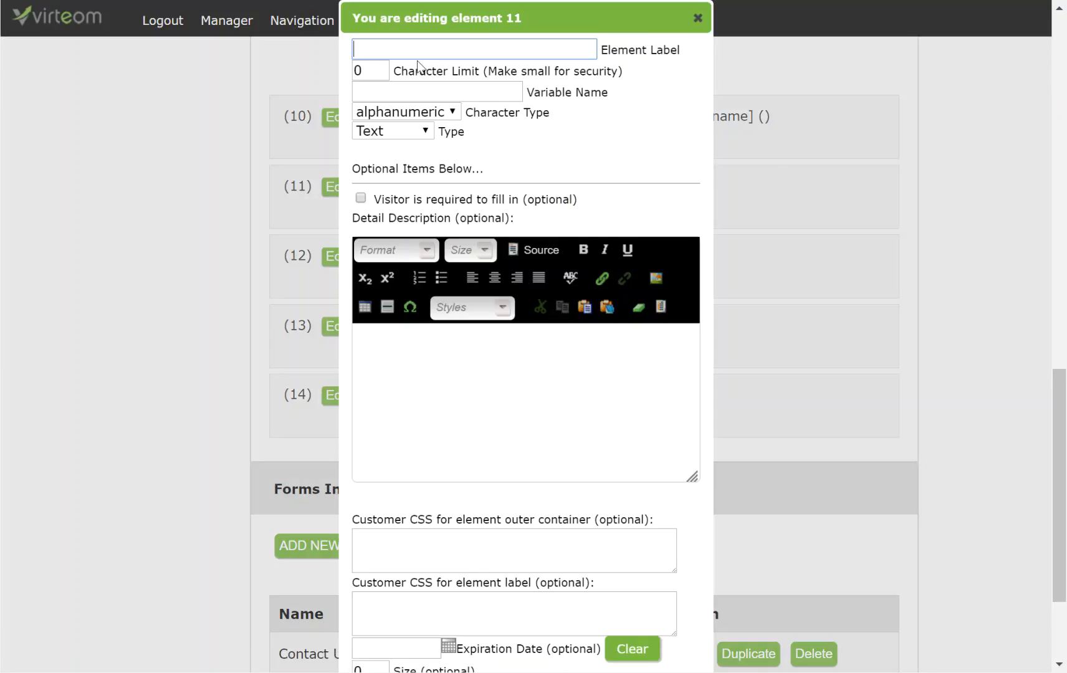
pyautogui.click(415, 55)
pyautogui.write('Last Name')
pyautogui.press('Tab')
pyautogui.write('50')
pyautogui.press('Tab')
pyautogui.write('`')
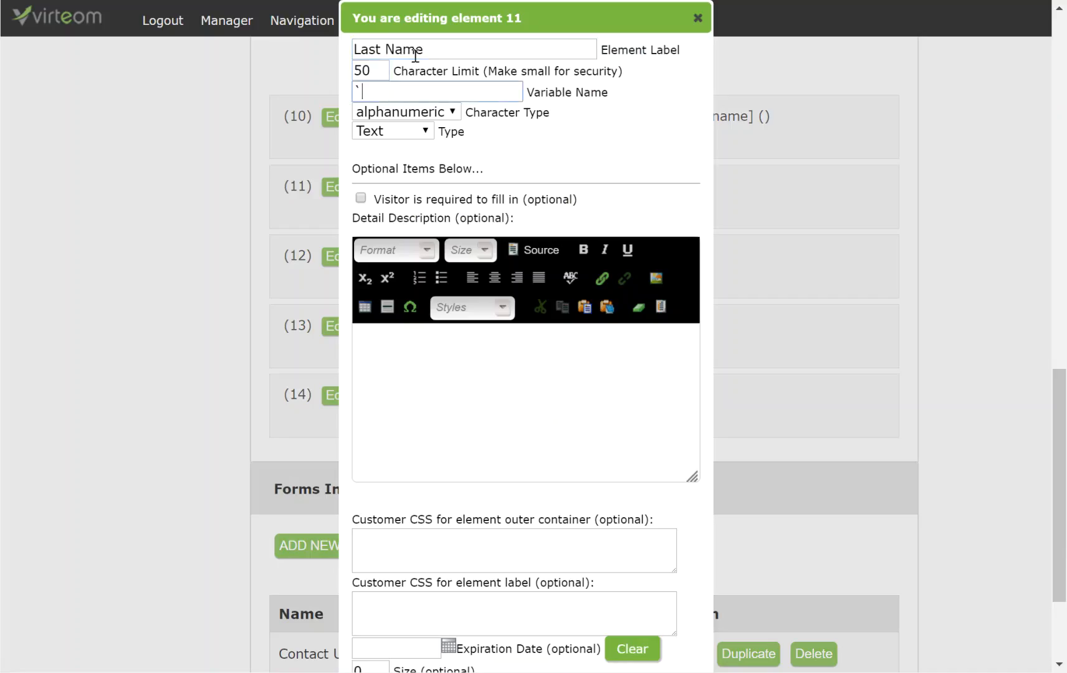
pyautogui.write('ast_name')
# Step: Make Last Name alpha-only and required, save it, then begin editing element 12's label
pyautogui.click(409, 116)
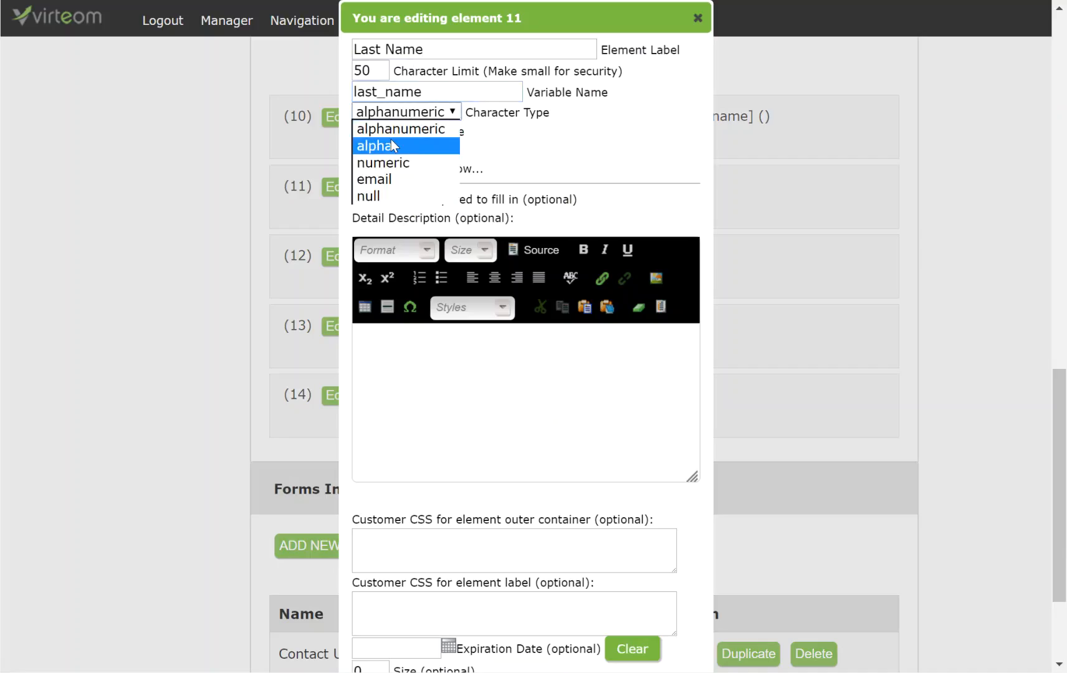
pyautogui.click(391, 142)
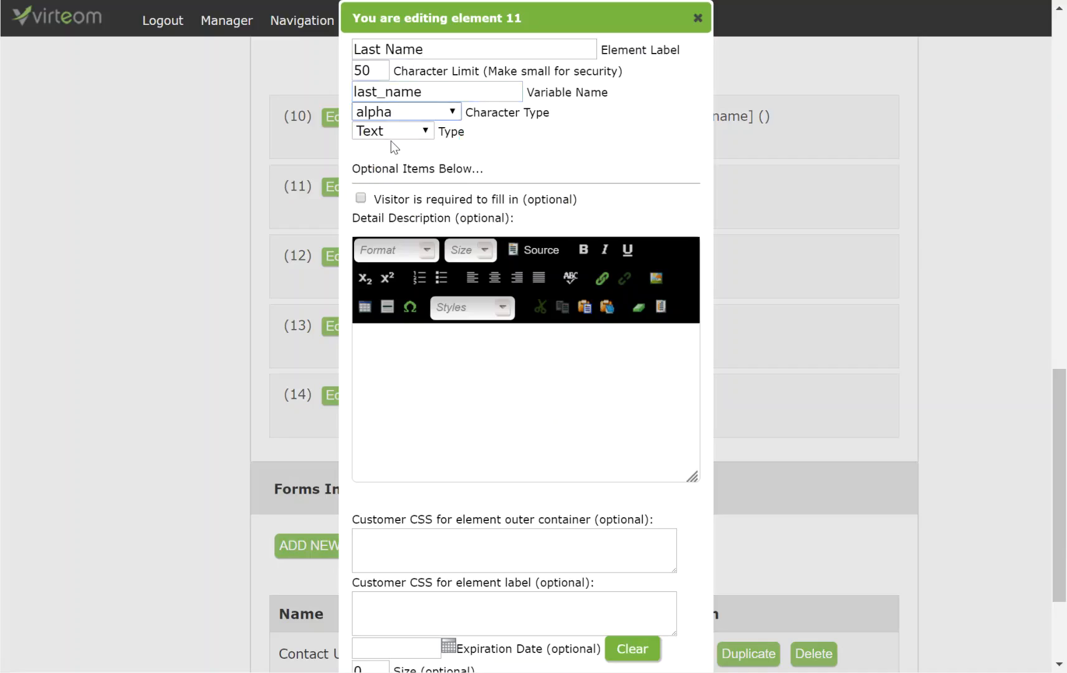
pyautogui.click(360, 198)
pyautogui.scroll(-3, 473, 436)
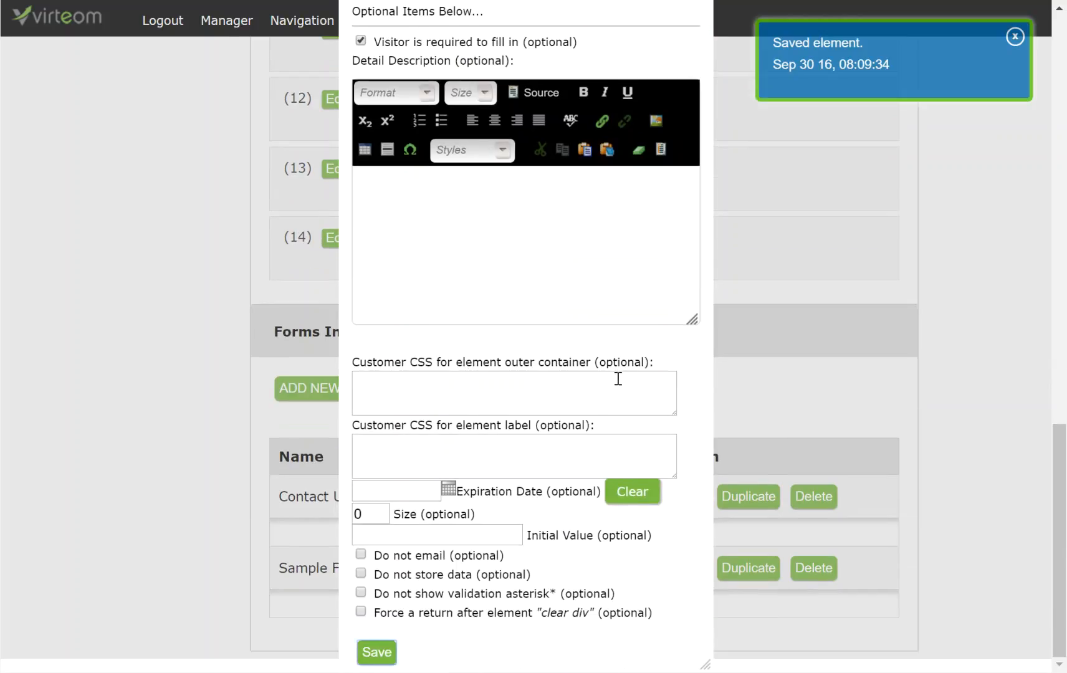
pyautogui.scroll(7, 617, 378)
pyautogui.click(696, 329)
pyautogui.scroll(-1, 696, 349)
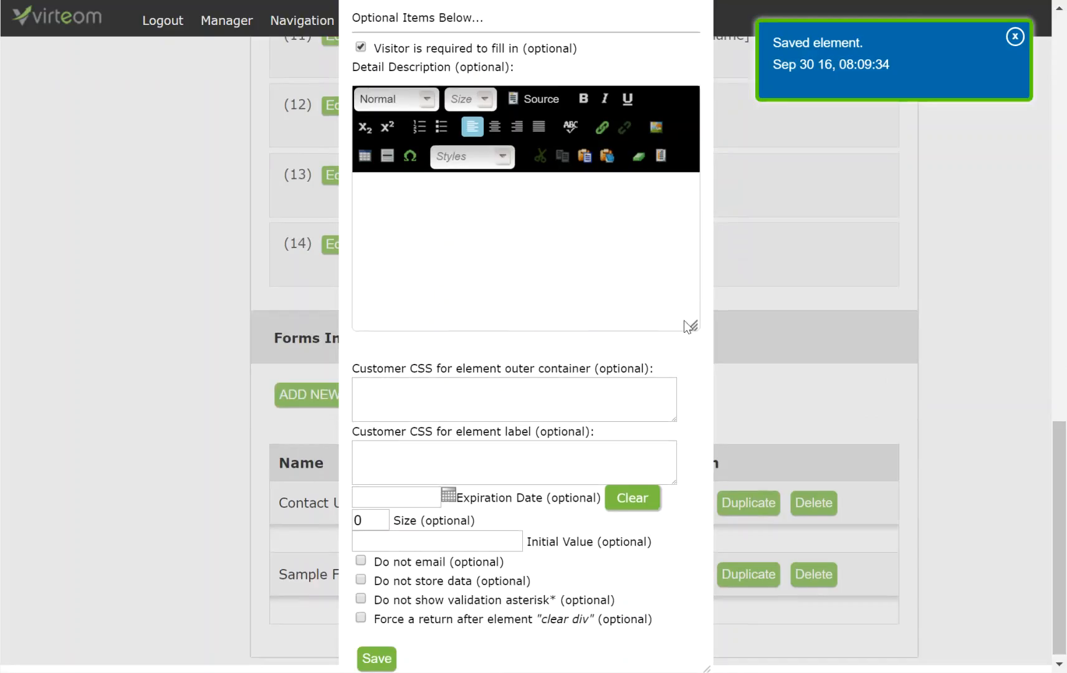
pyautogui.scroll(5, 697, 349)
pyautogui.scroll(-2, 690, 143)
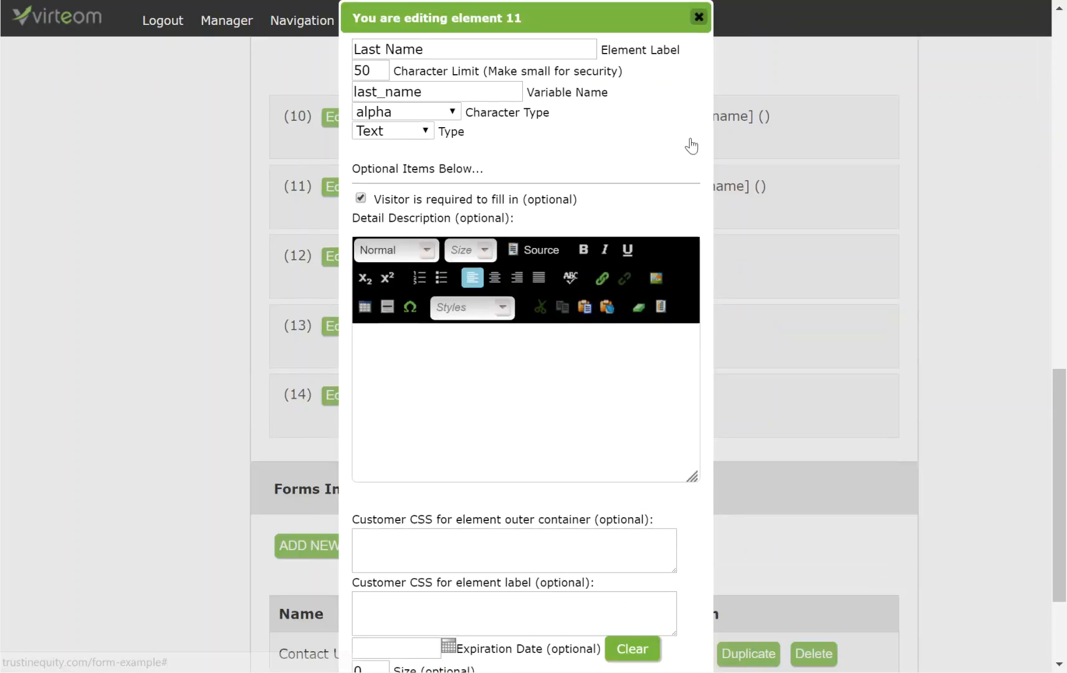
pyautogui.click(699, 17)
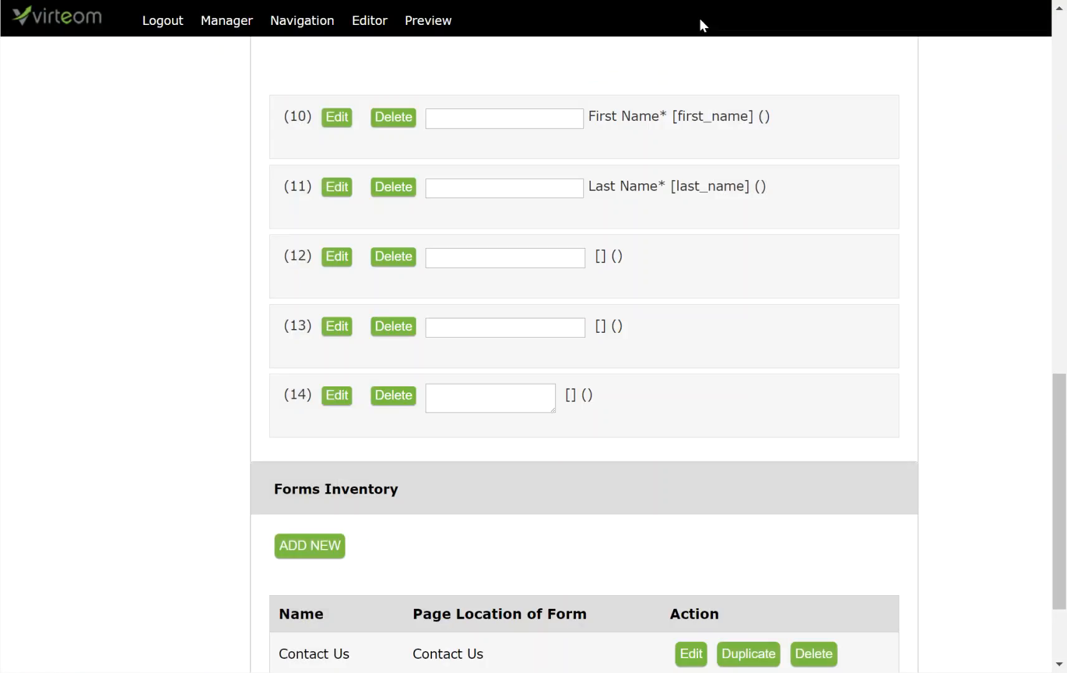
pyautogui.click(336, 264)
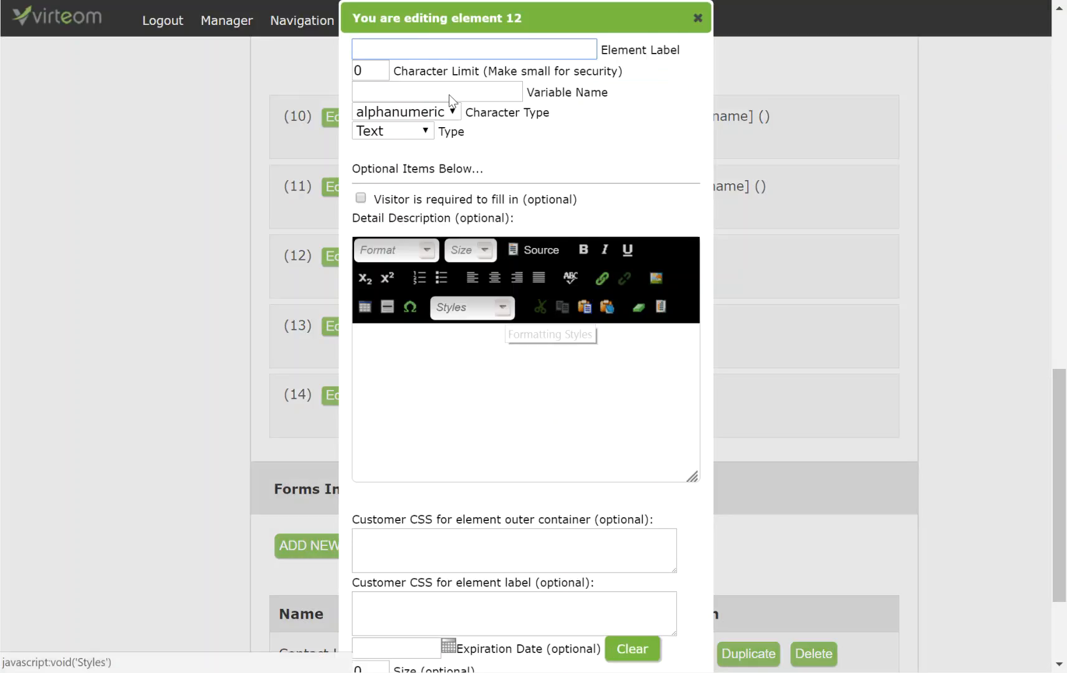
pyautogui.click(419, 45)
# Step: Label element 12 Email with a 100-character limit and variable name email
pyautogui.write('Email')
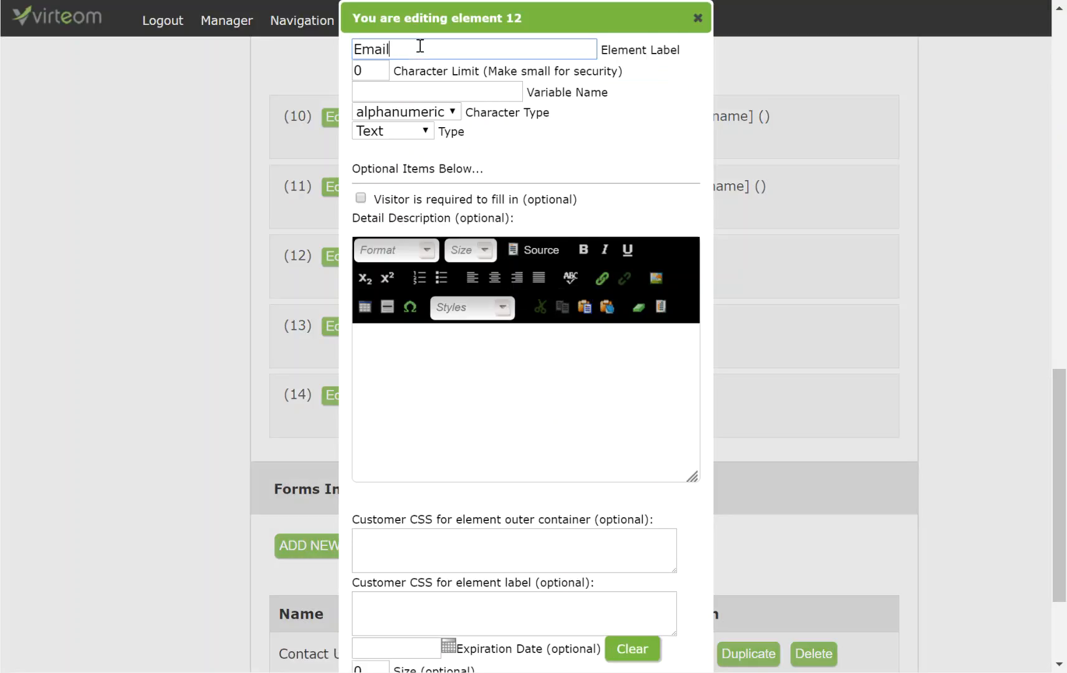
pyautogui.click(369, 71)
pyautogui.doubleClick(369, 71)
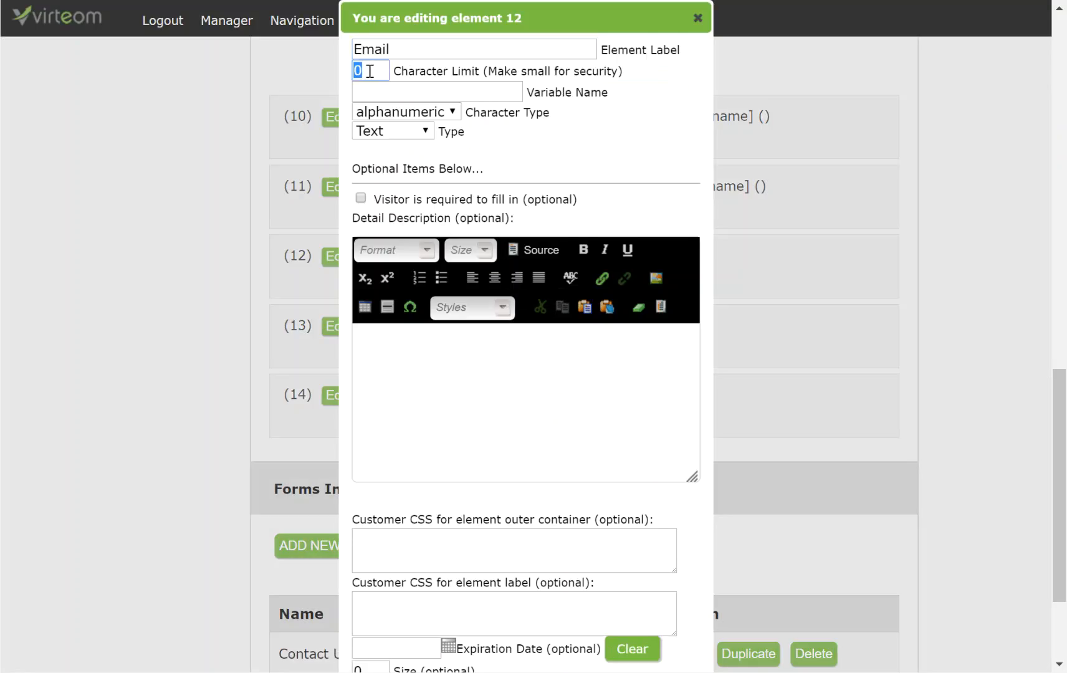
pyautogui.write('100')
pyautogui.click(472, 94)
pyautogui.write('emai')
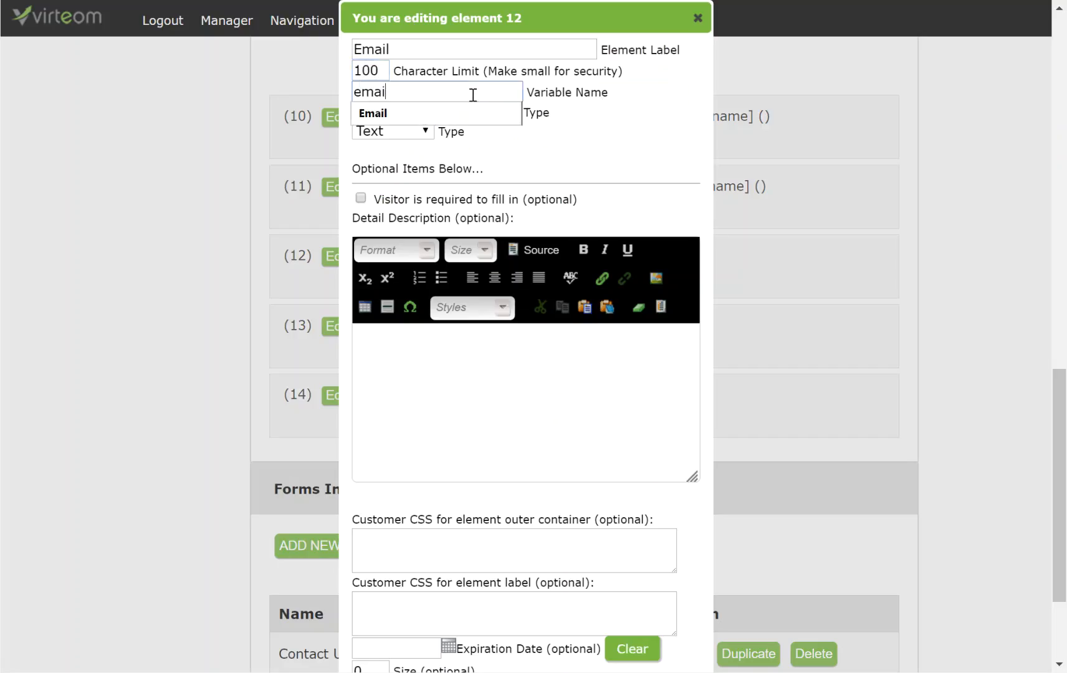
pyautogui.write('l')
pyautogui.click(619, 111)
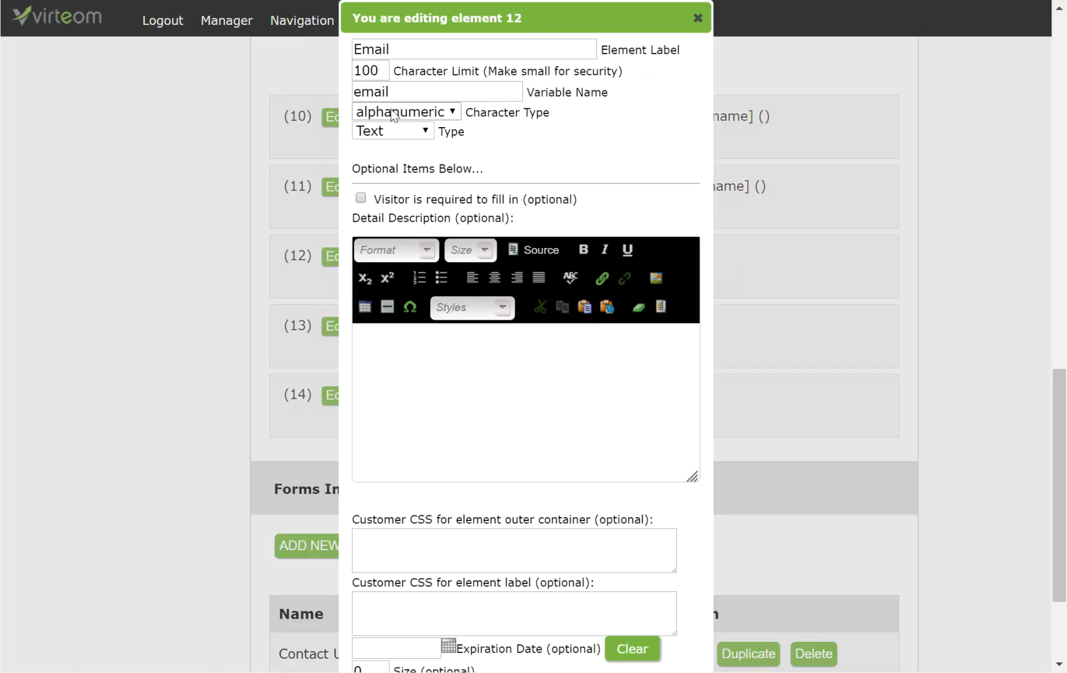
# Step: Set Email's character type to email, make it required, save and close its settings
pyautogui.click(394, 118)
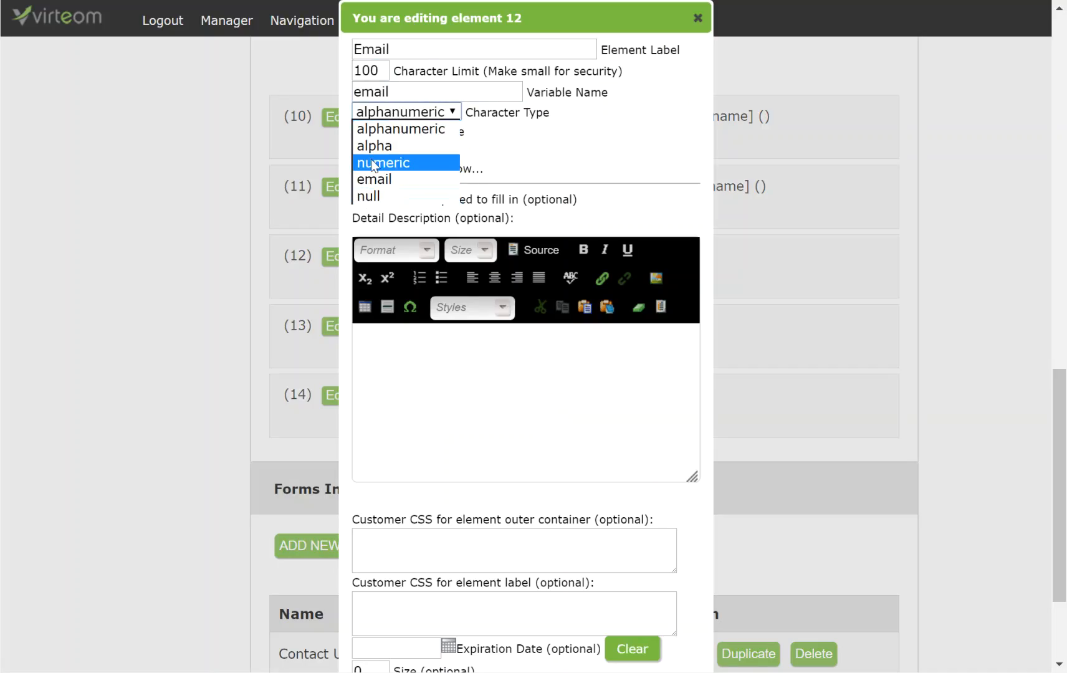
pyautogui.click(380, 178)
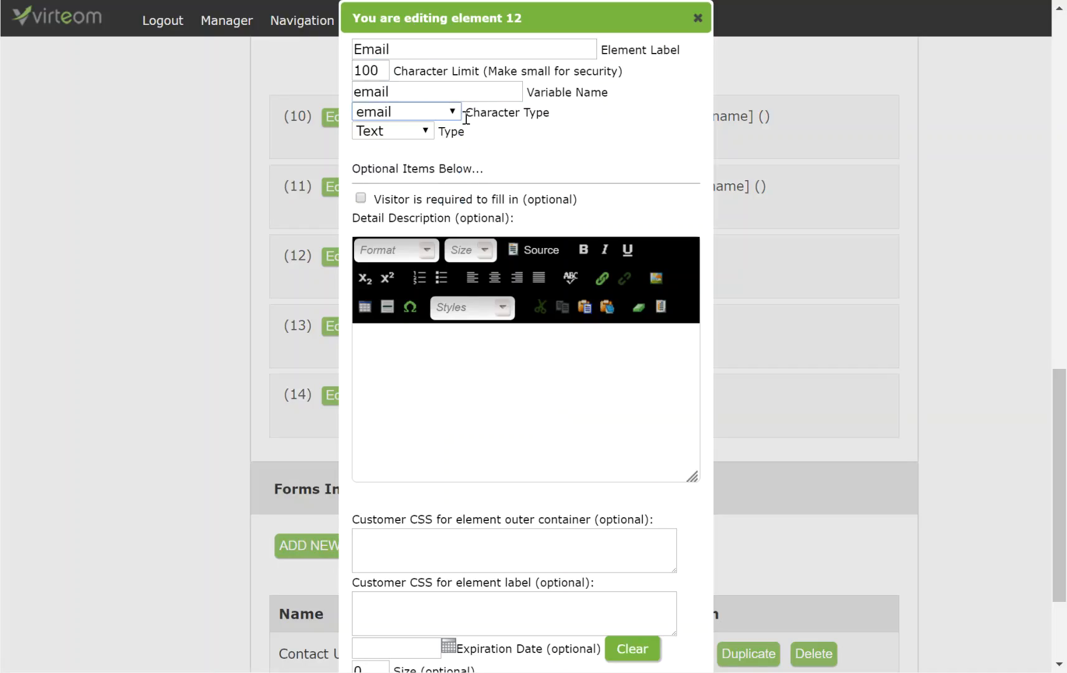
pyautogui.moveTo(466, 118); pyautogui.dragTo(548, 114)
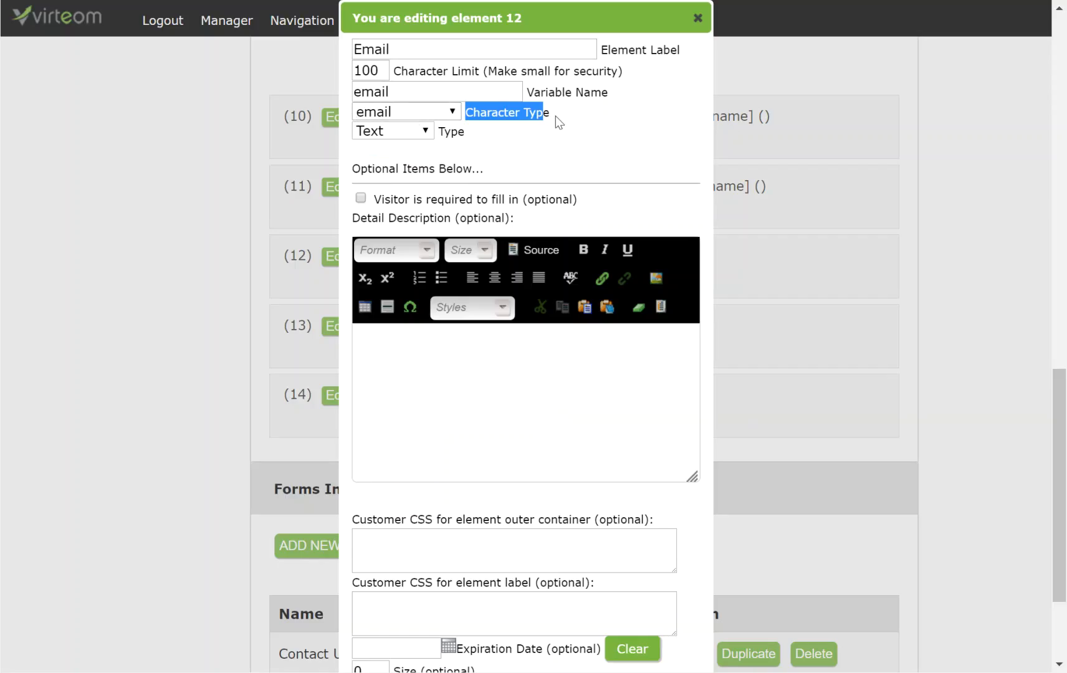
pyautogui.moveTo(556, 114); pyautogui.dragTo(467, 117)
pyautogui.click(360, 198)
pyautogui.scroll(-3, 574, 533)
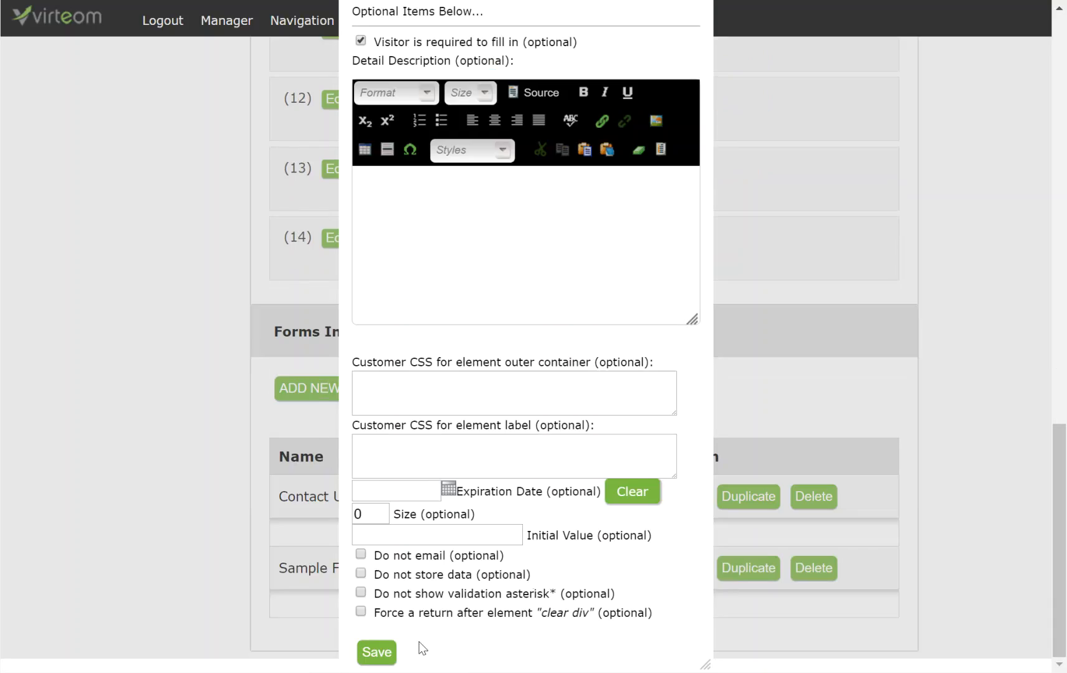
pyautogui.click(379, 653)
pyautogui.scroll(4, 562, 469)
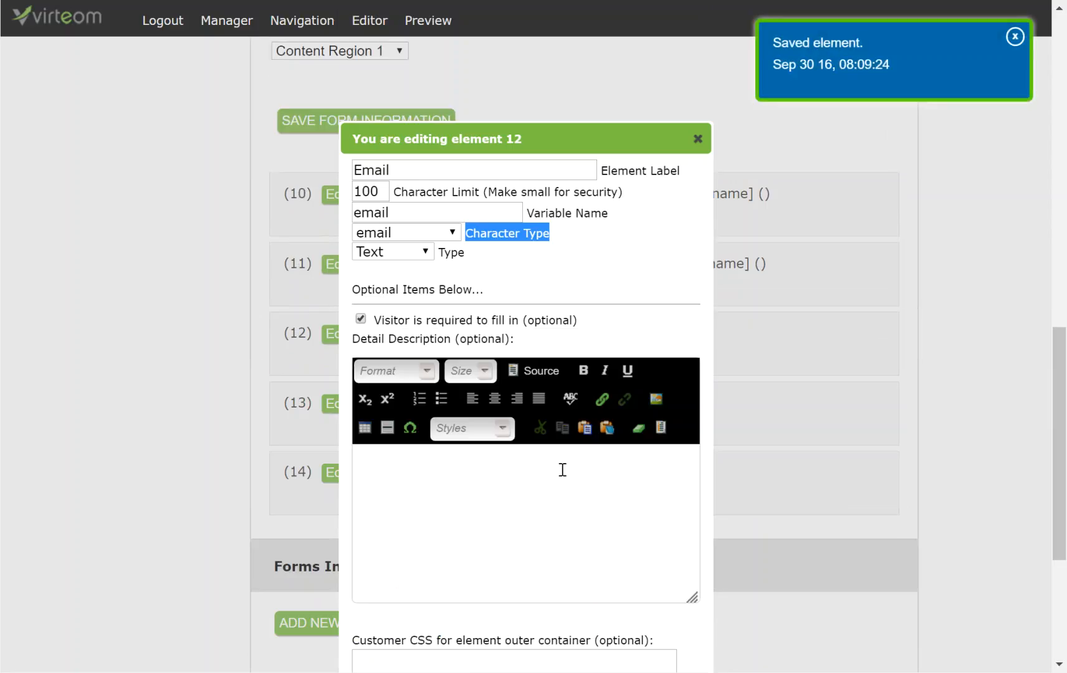
pyautogui.scroll(-2, 698, 143)
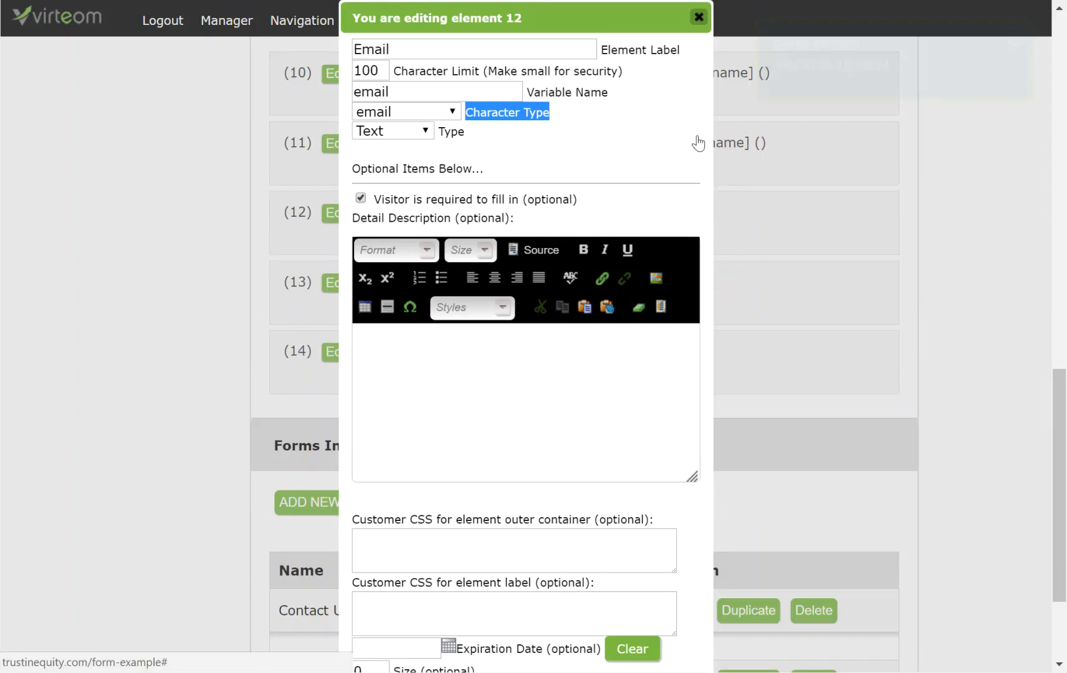
pyautogui.click(699, 19)
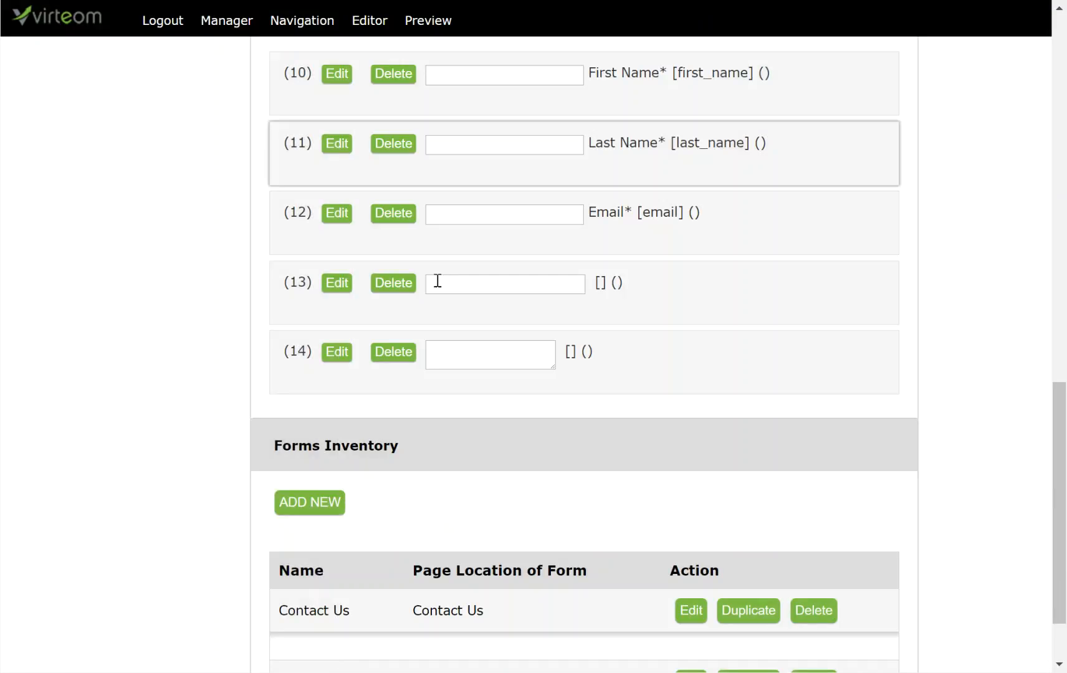
# Step: Label element 13 Phone with a 13-character limit and variable name phone
pyautogui.click(336, 282)
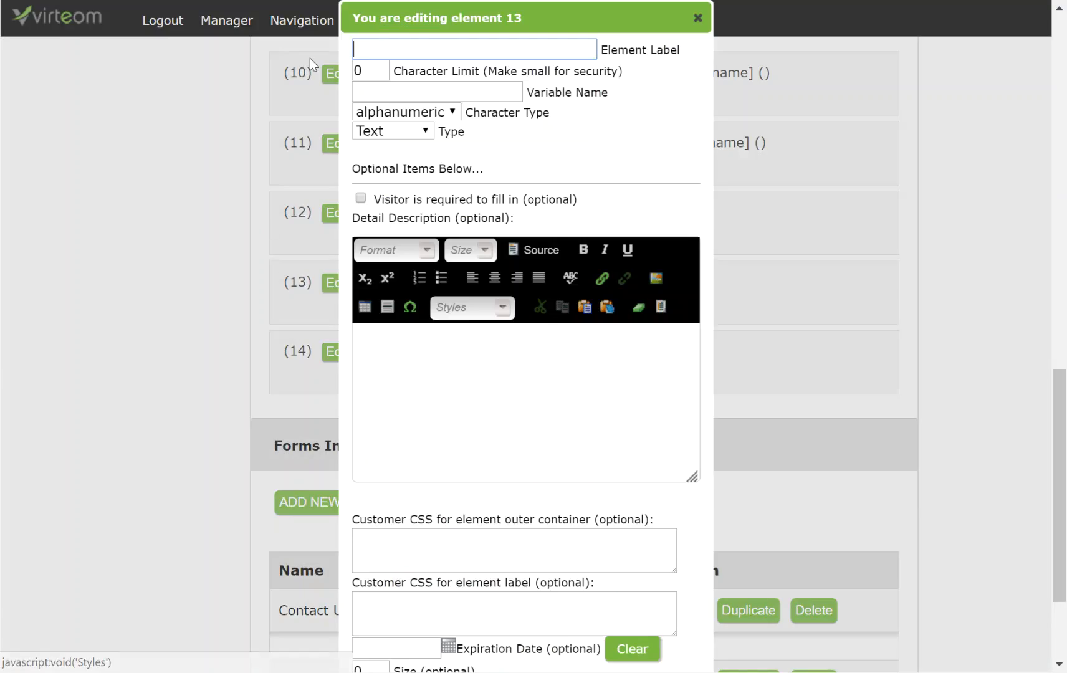
pyautogui.click(401, 47)
pyautogui.write('Phine')
pyautogui.press('BackSpace')
pyautogui.press('BackSpace')
pyautogui.write('one')
pyautogui.press('Tab')
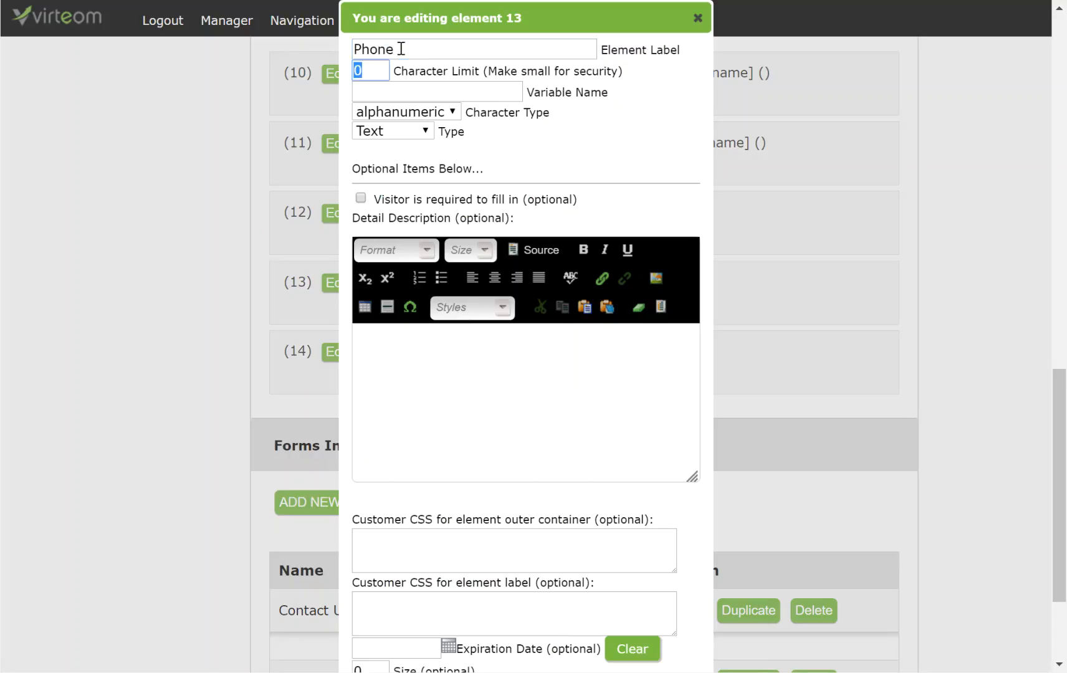
pyautogui.write('13')
pyautogui.click(408, 84)
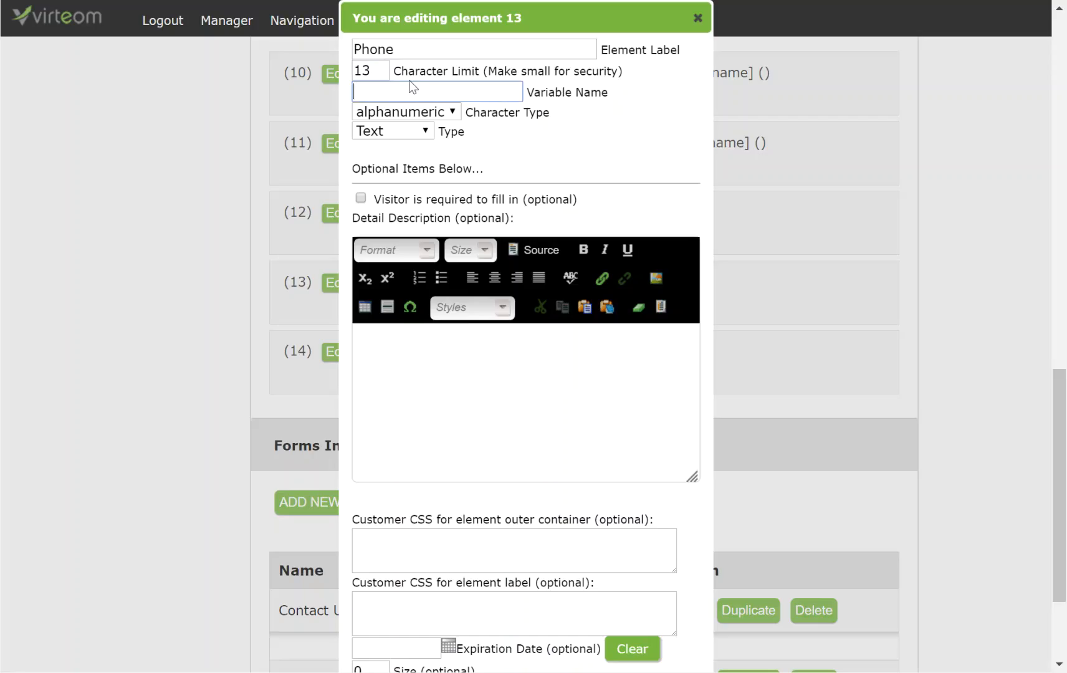
pyautogui.write('phone')
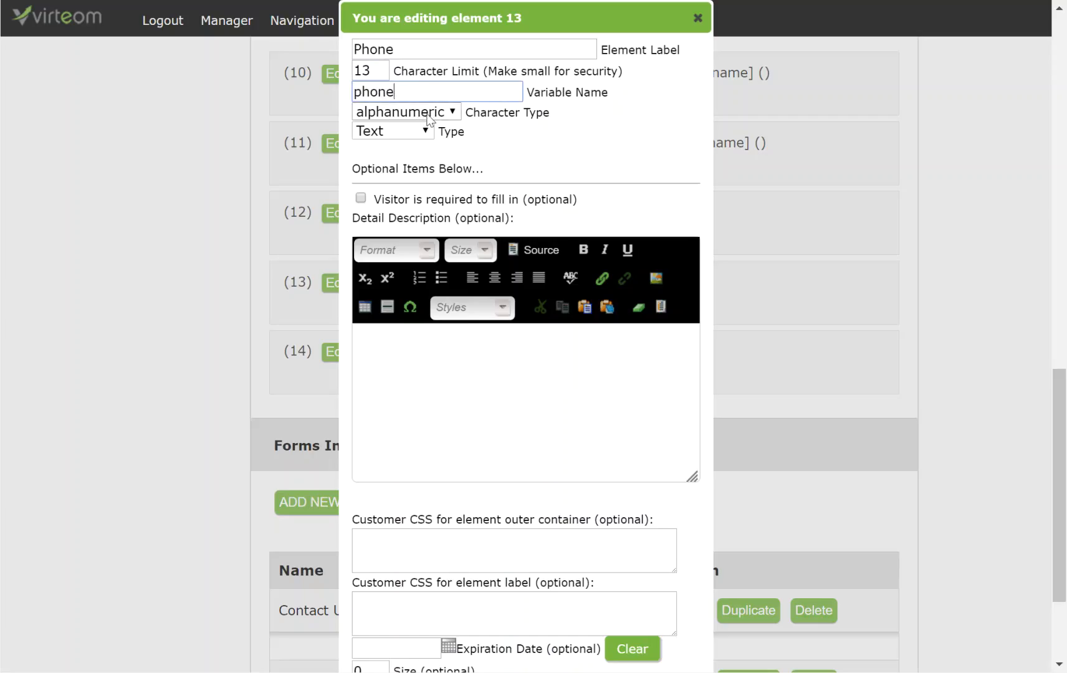
# Step: Set Phone's character type to numeric, save it and close the settings
pyautogui.click(427, 115)
pyautogui.click(413, 163)
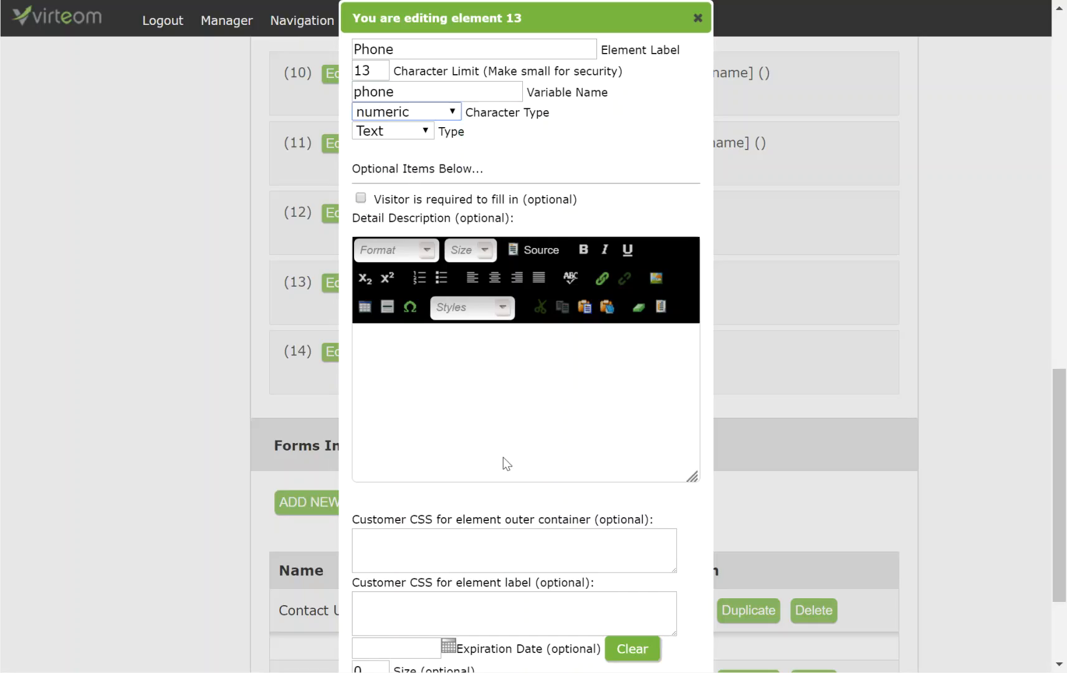
pyautogui.scroll(-3, 461, 589)
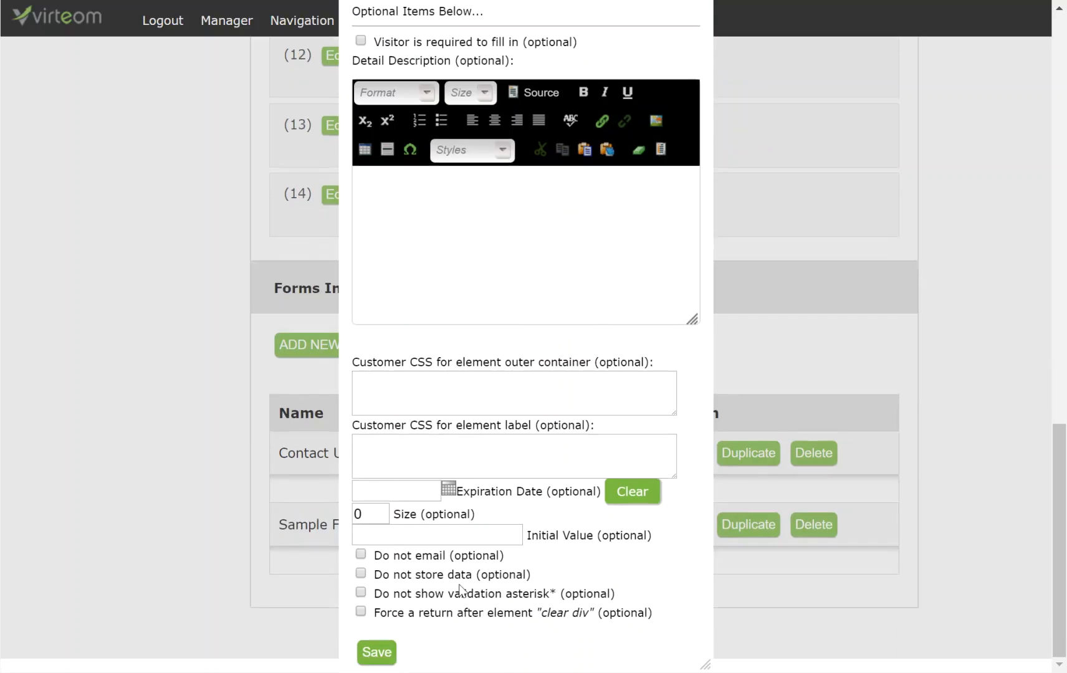
pyautogui.click(377, 656)
pyautogui.scroll(7, 589, 519)
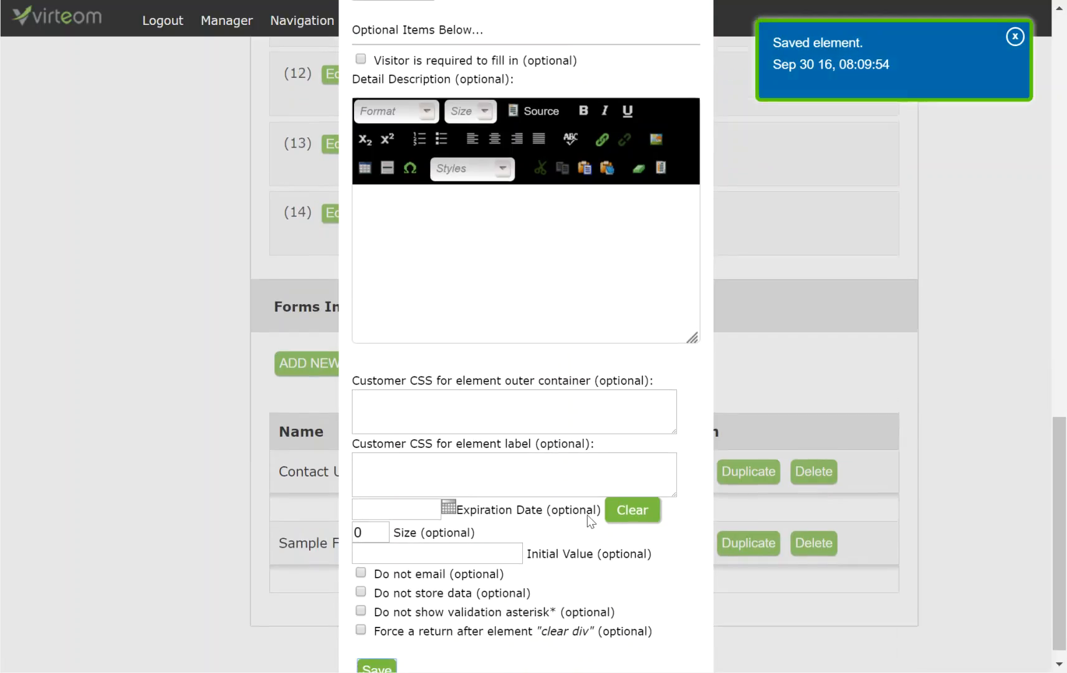
pyautogui.click(697, 237)
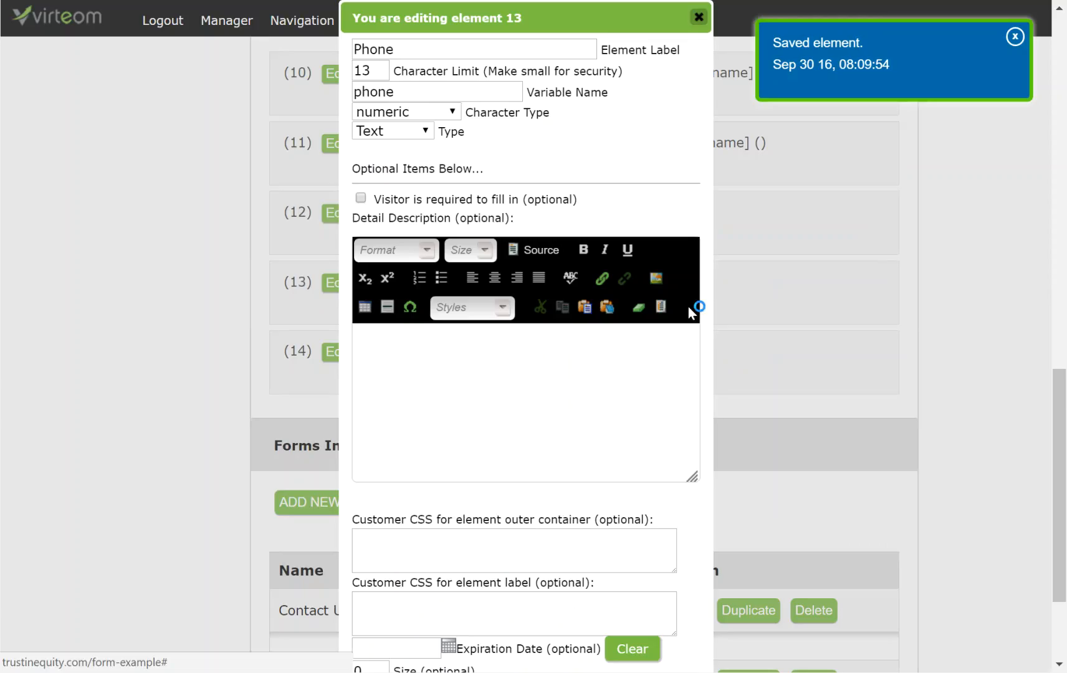
pyautogui.click(698, 18)
pyautogui.scroll(-2, 505, 331)
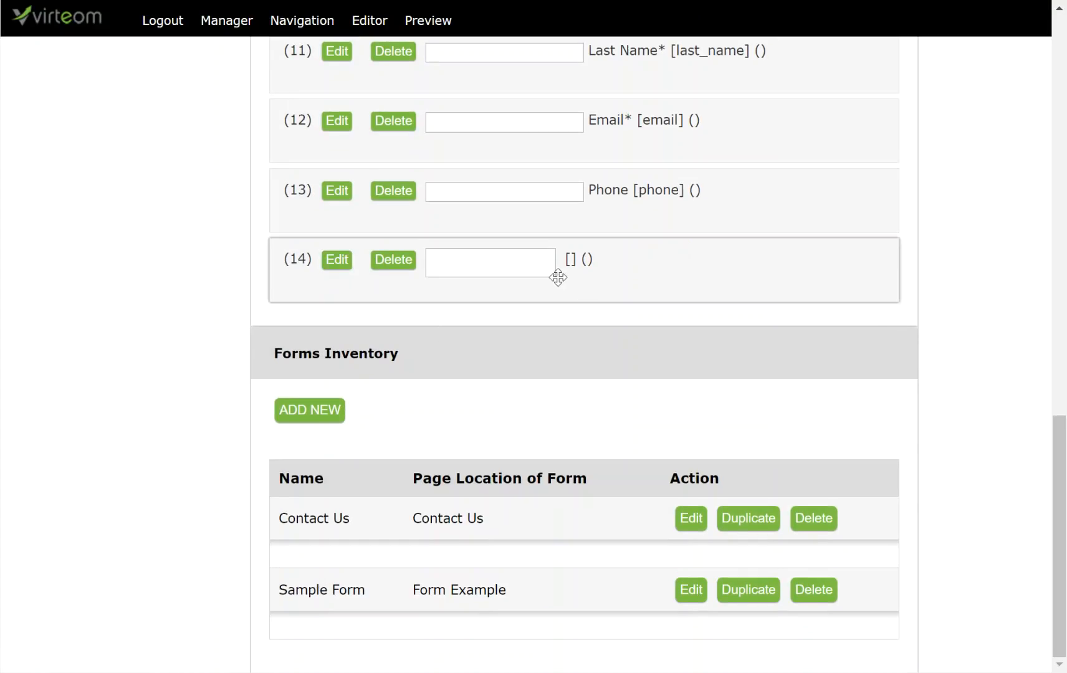
# Step: Label element 14 Comment with a 999-character limit, variable name Comment, alphanumeric type
pyautogui.moveTo(555, 279); pyautogui.dragTo(586, 294)
pyautogui.click(337, 280)
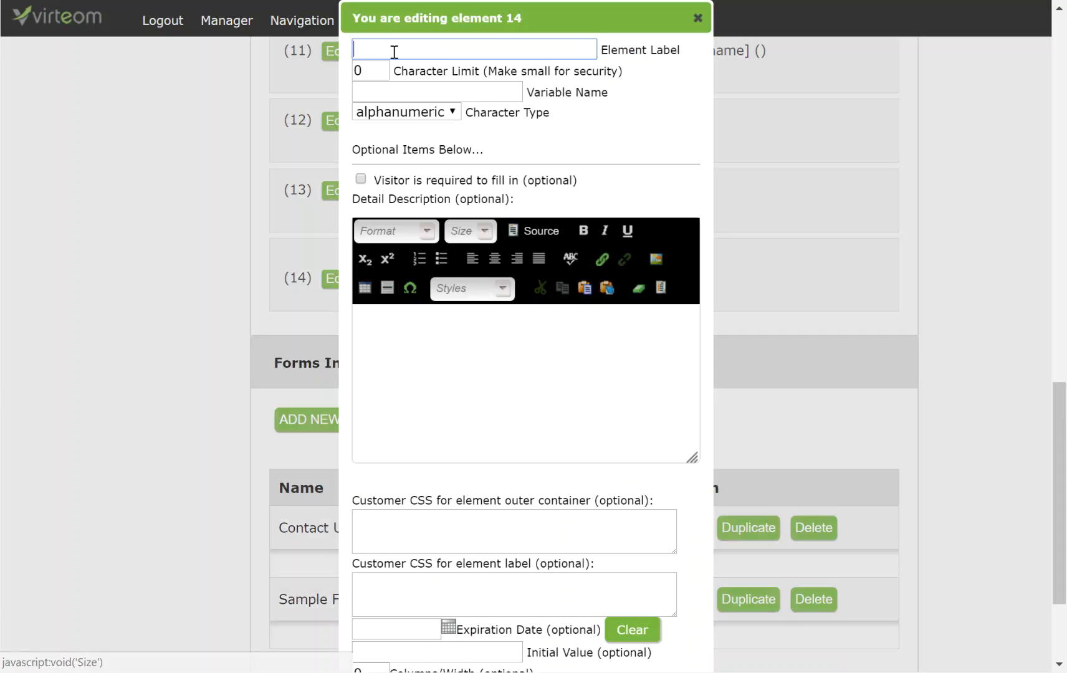
pyautogui.click(394, 50)
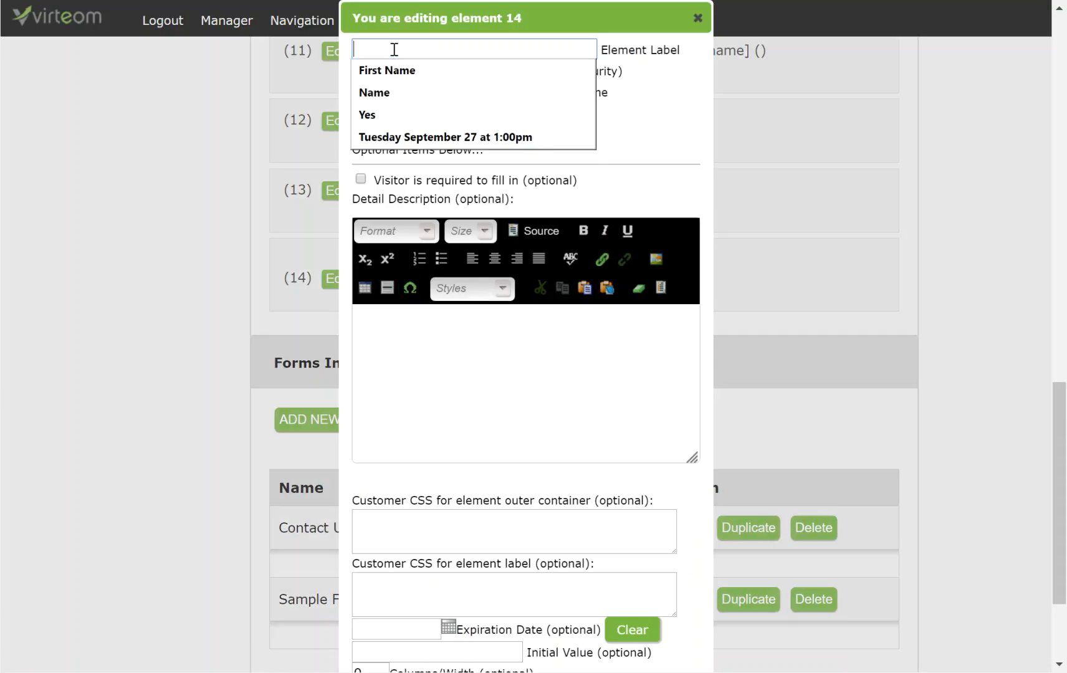
pyautogui.write('Comment')
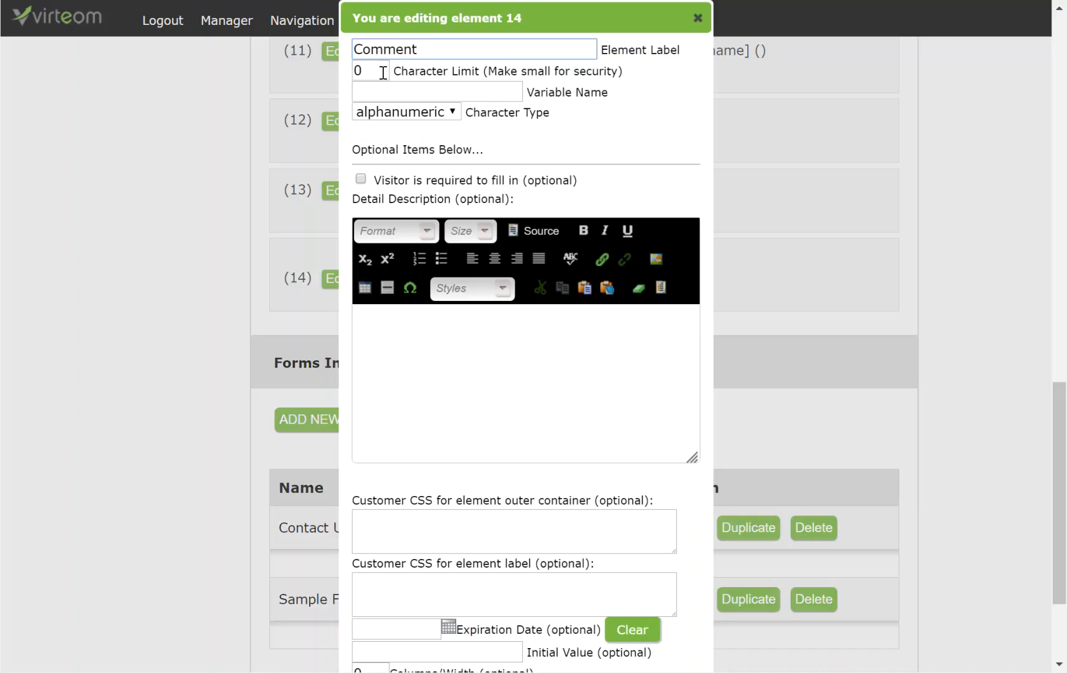
pyautogui.doubleClick(382, 70)
pyautogui.write('999')
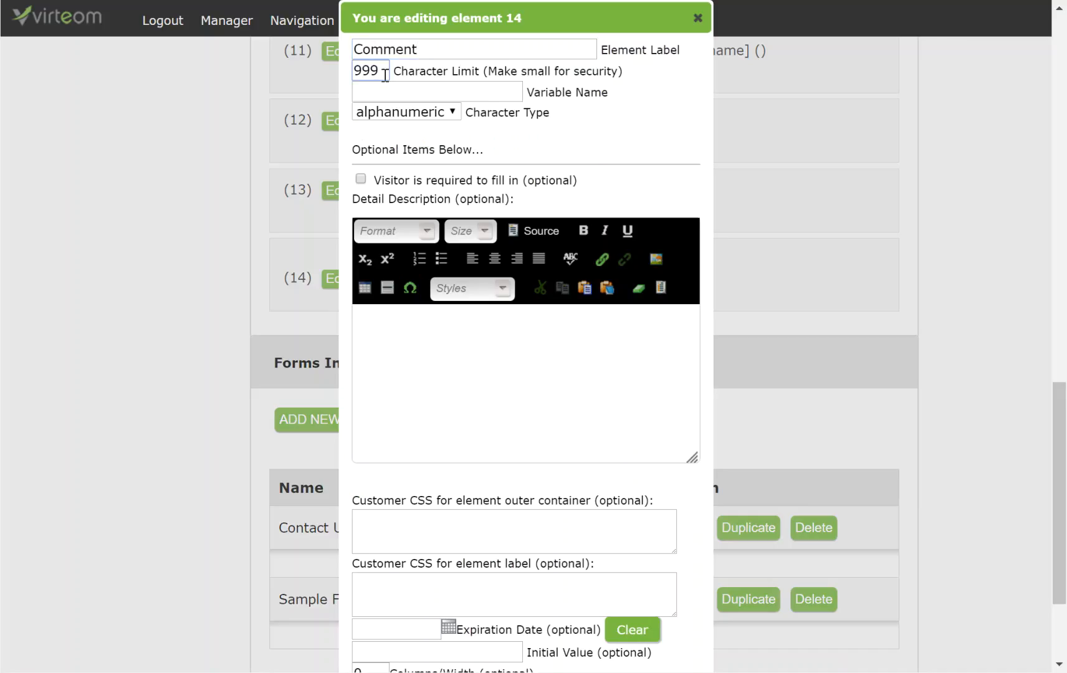
pyautogui.click(390, 91)
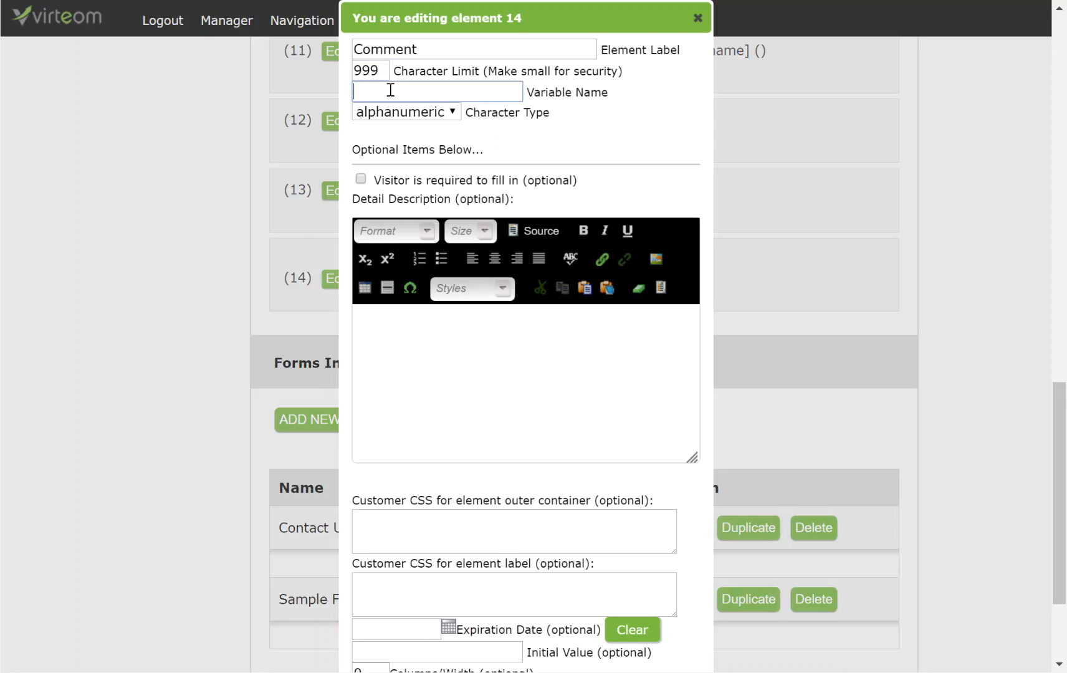
pyautogui.write('Comment')
pyautogui.click(620, 129)
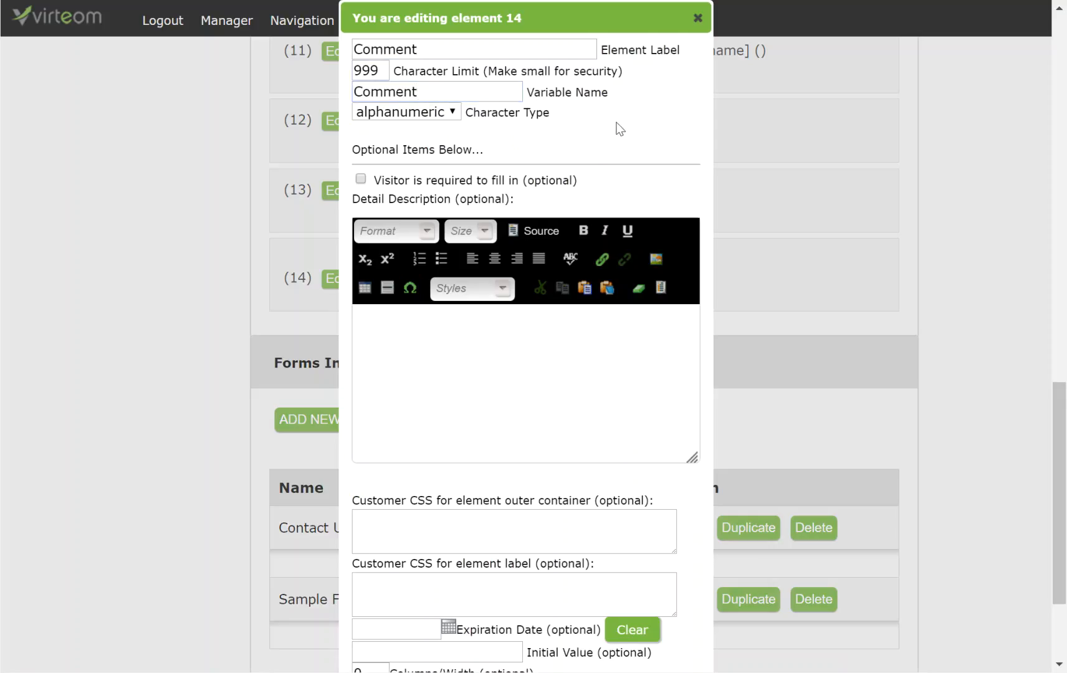
pyautogui.click(439, 115)
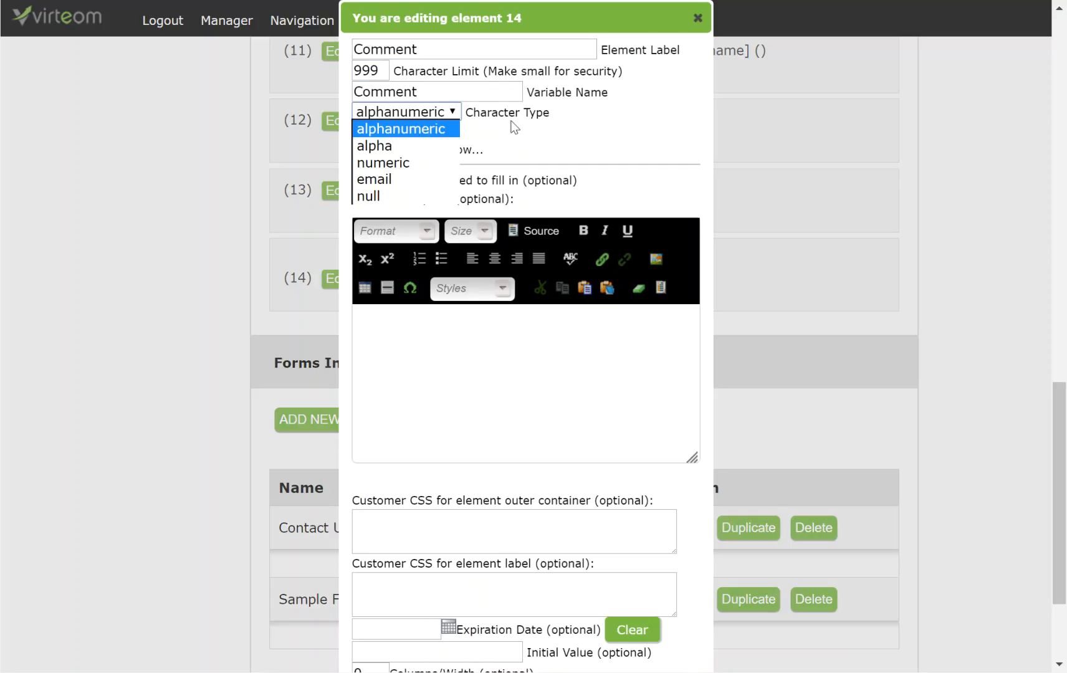
pyautogui.click(583, 117)
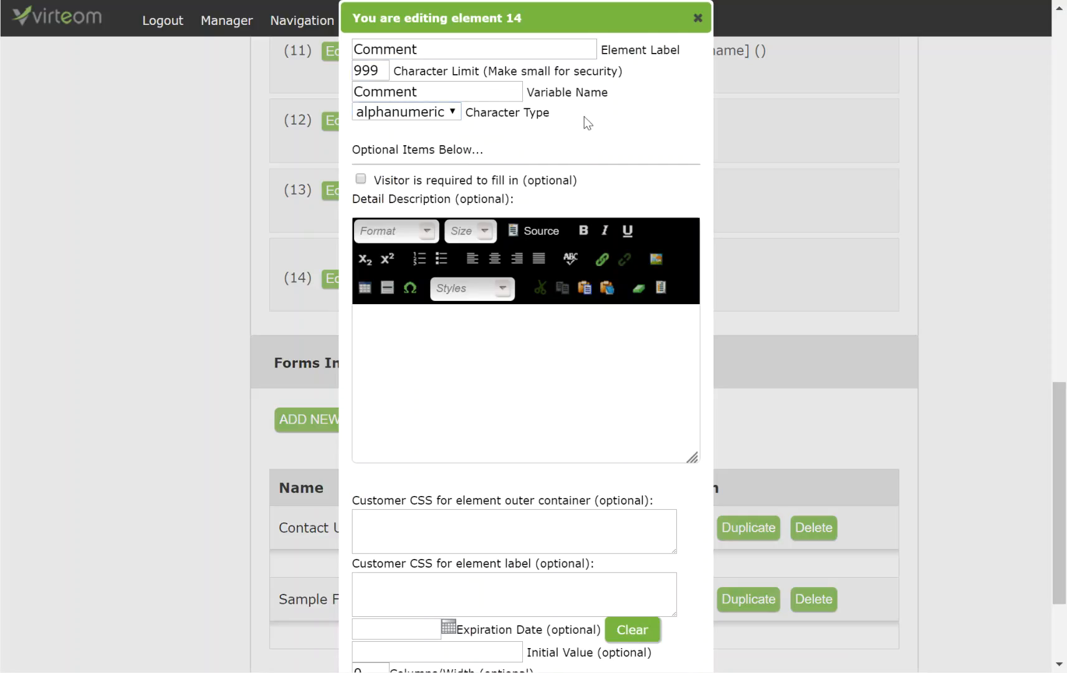
# Step: Save the Comment box with width 40 and height 10, then close its settings panel
pyautogui.scroll(-3, 583, 118)
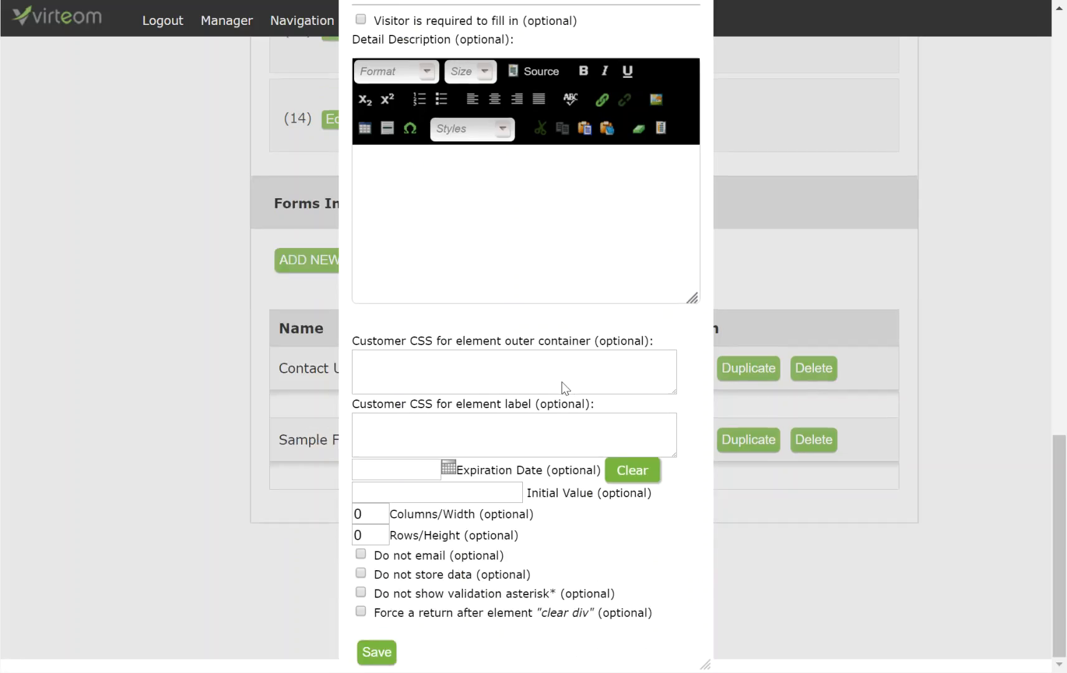
pyautogui.scroll(5, 611, 166)
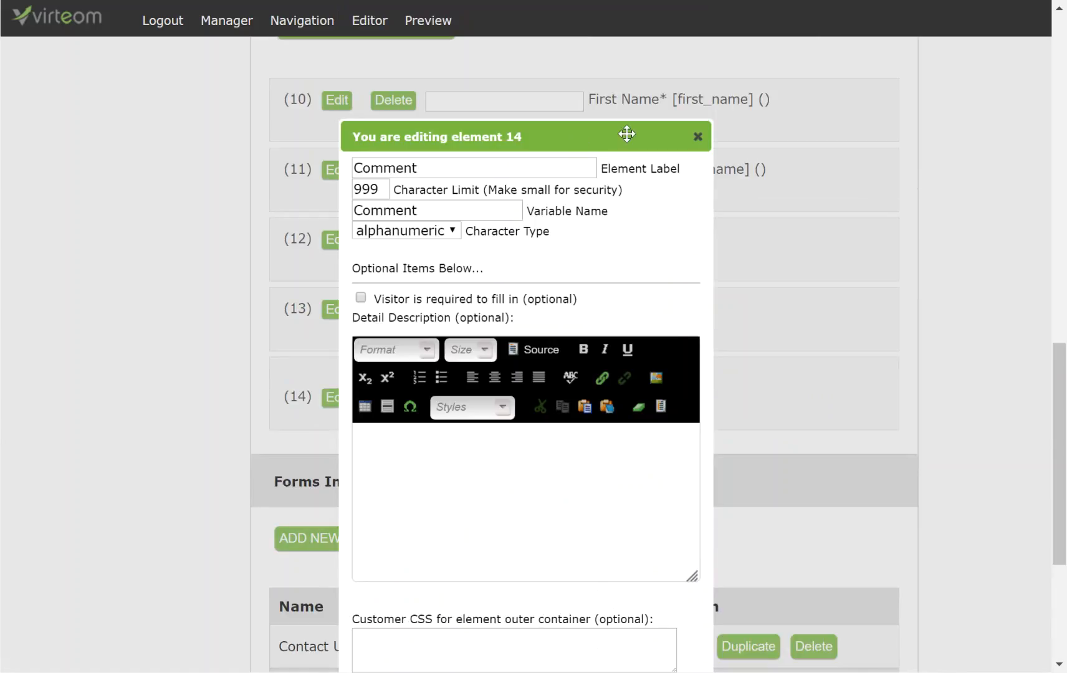
pyautogui.moveTo(626, 135); pyautogui.dragTo(948, 112)
pyautogui.scroll(-2, 497, 285)
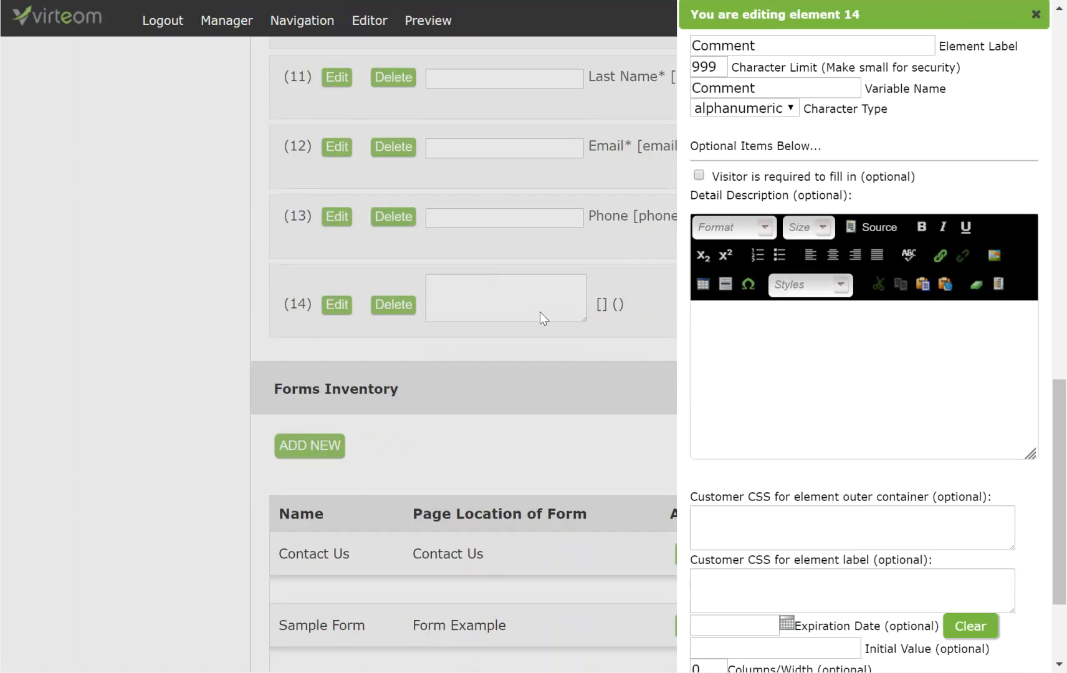
pyautogui.scroll(-3, 767, 445)
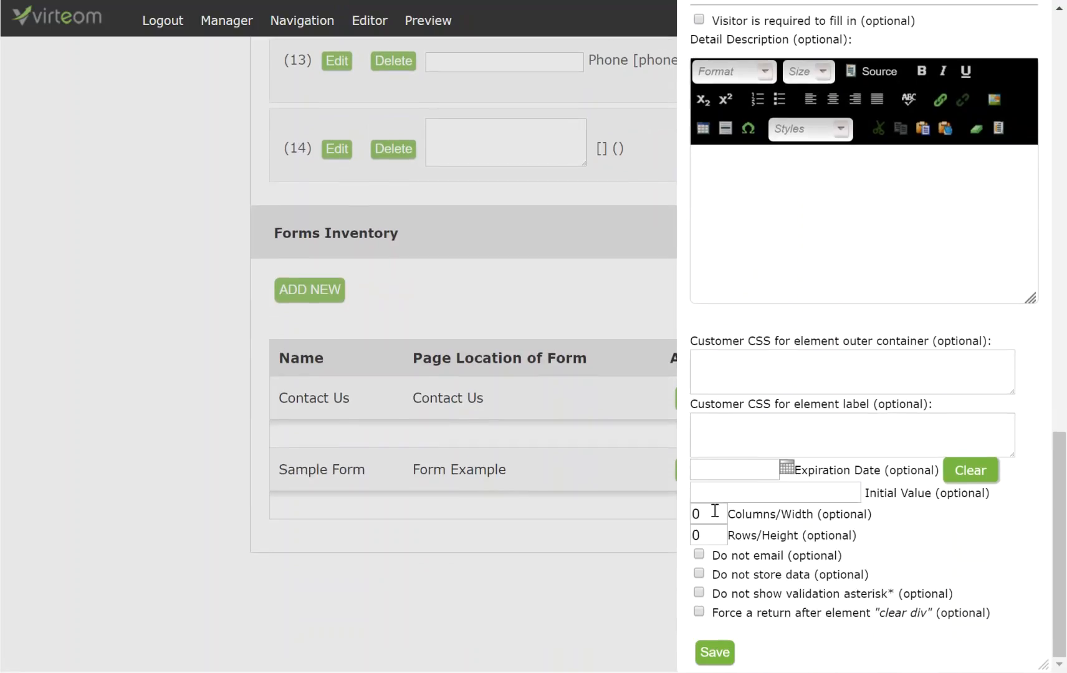
pyautogui.doubleClick(715, 511)
pyautogui.write('40')
pyautogui.click(716, 652)
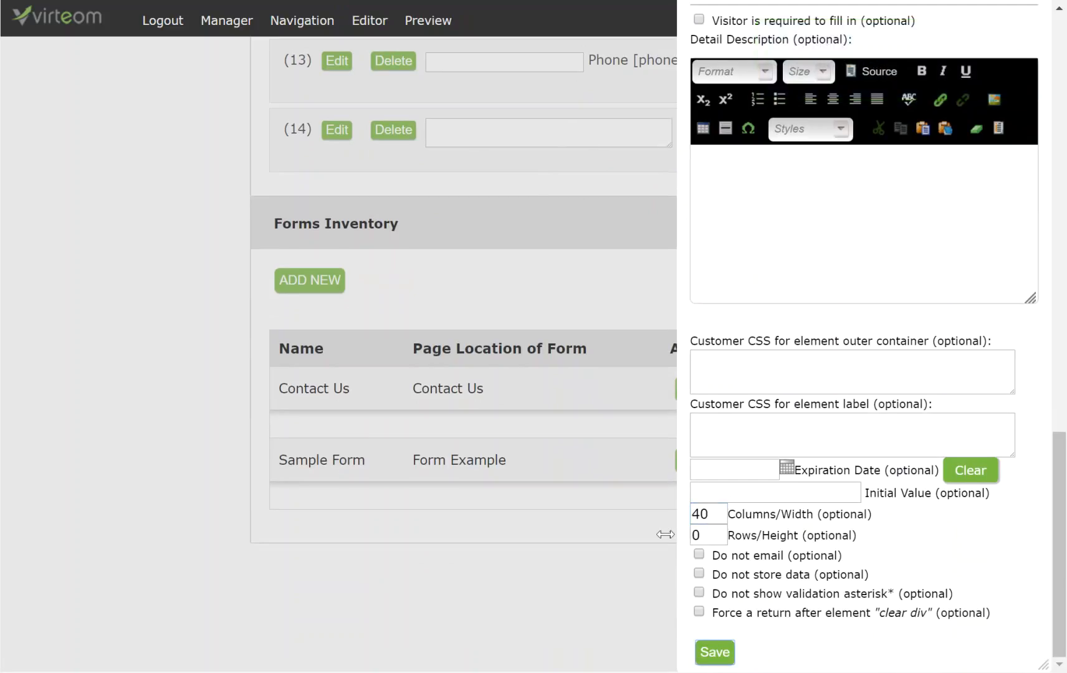
pyautogui.click(701, 534)
pyautogui.write('10')
pyautogui.click(713, 655)
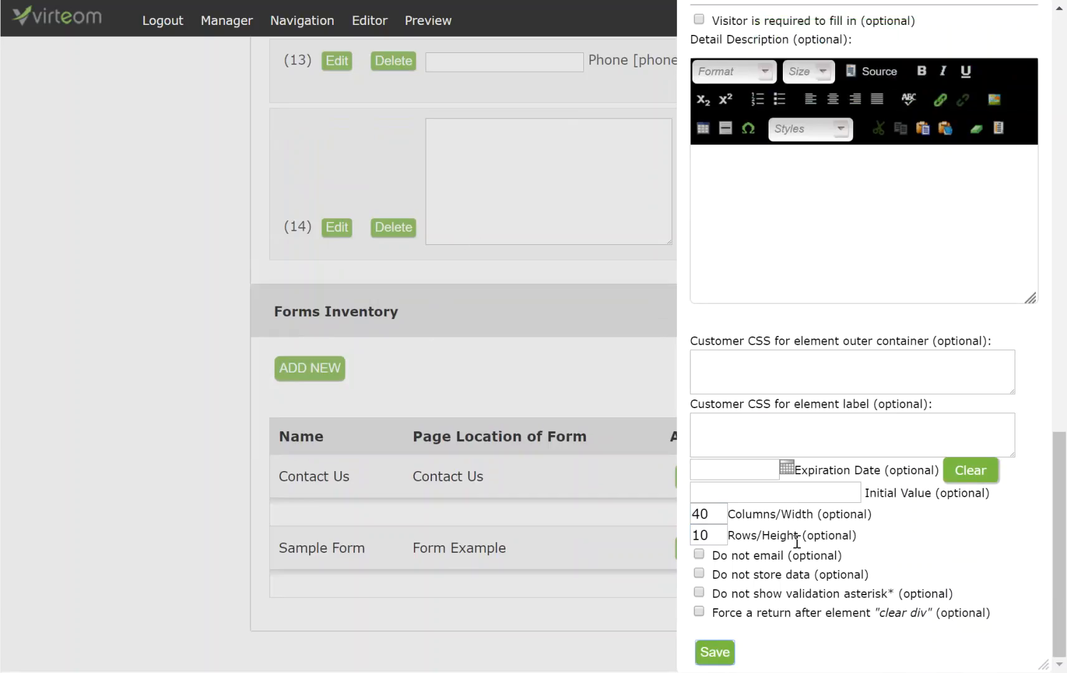
pyautogui.scroll(2, 769, 474)
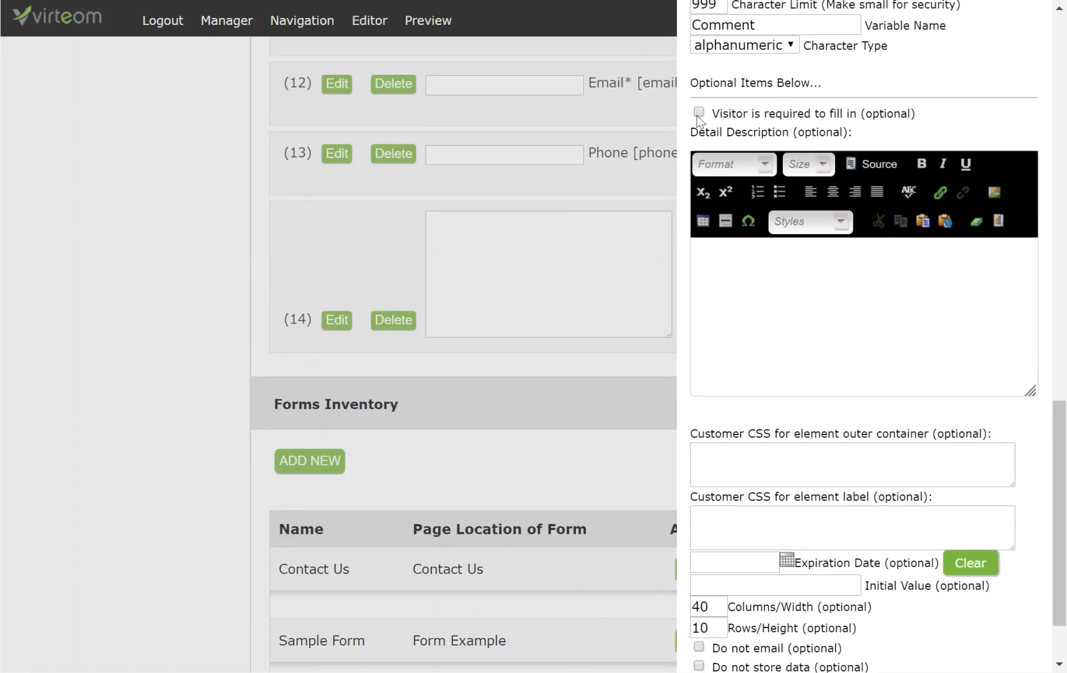
pyautogui.scroll(-2, 741, 558)
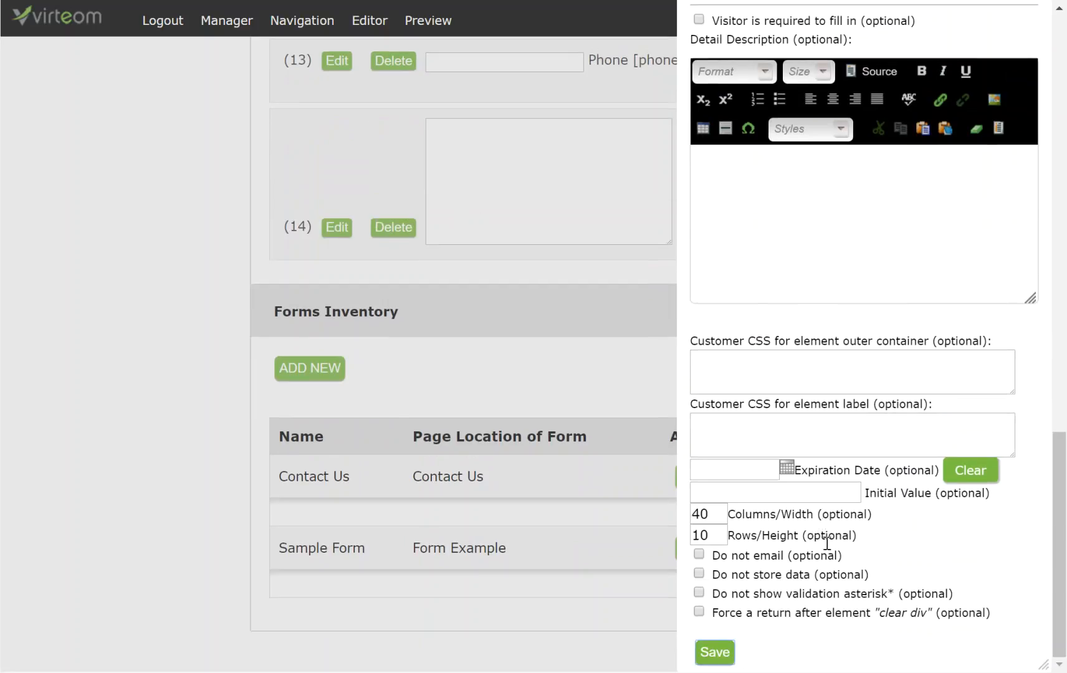
pyautogui.scroll(2, 826, 464)
pyautogui.scroll(6, 831, 464)
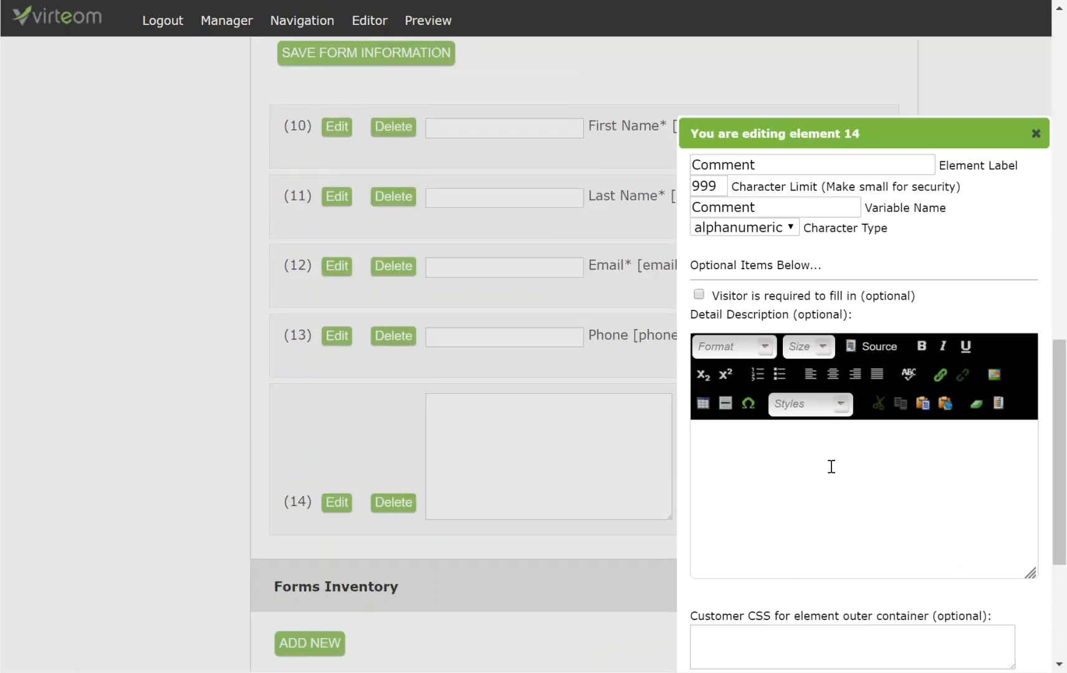
pyautogui.scroll(-5, 1038, 230)
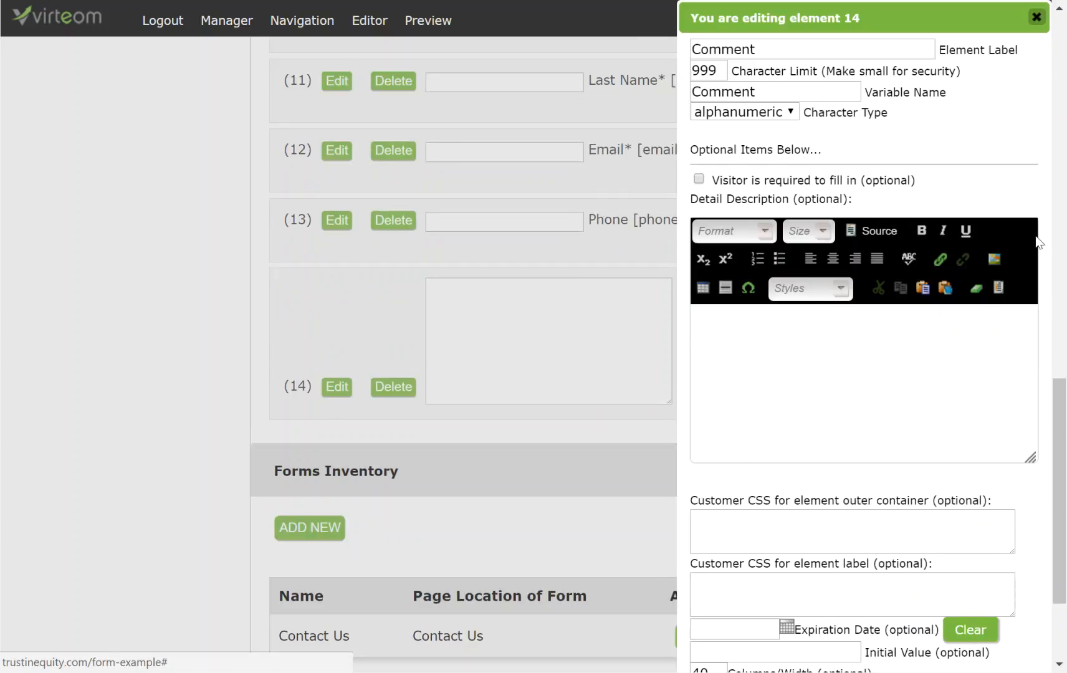
pyautogui.click(1041, 21)
pyautogui.scroll(4, 786, 350)
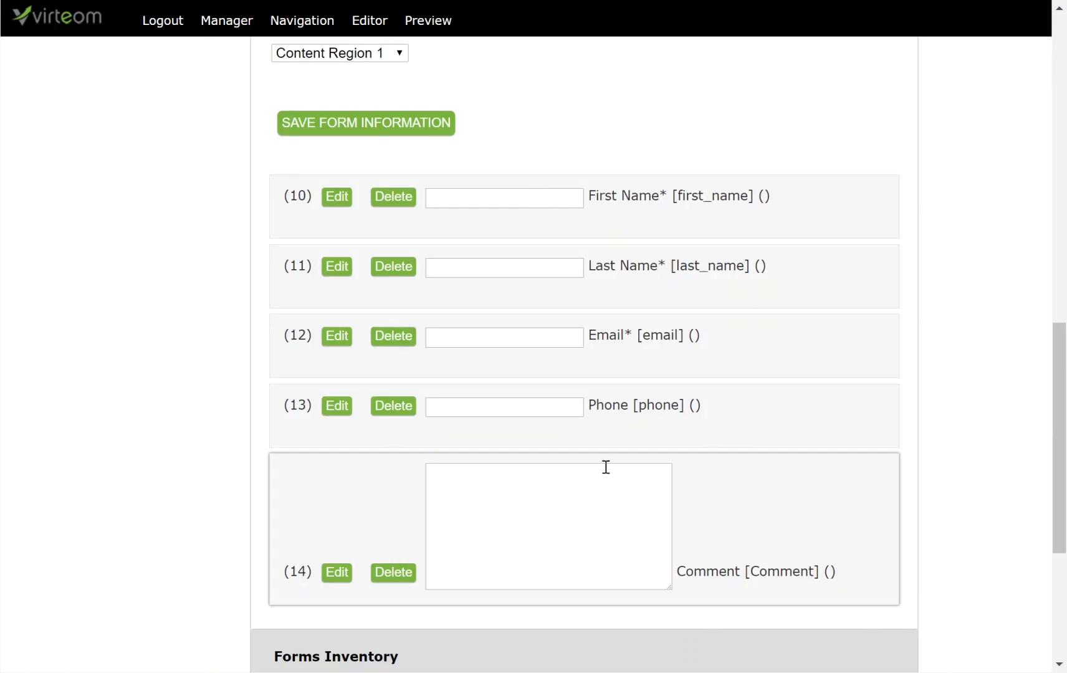
# Step: Move Email below Phone and save, then move it back above Phone and save again
pyautogui.moveTo(769, 345); pyautogui.dragTo(770, 415)
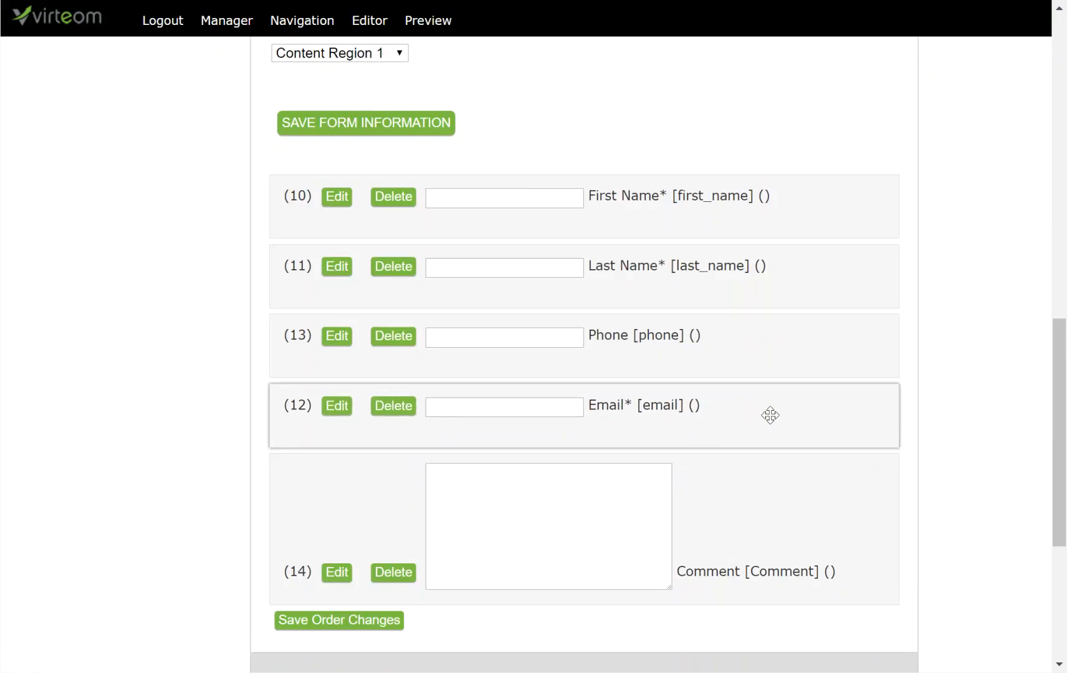
pyautogui.click(324, 620)
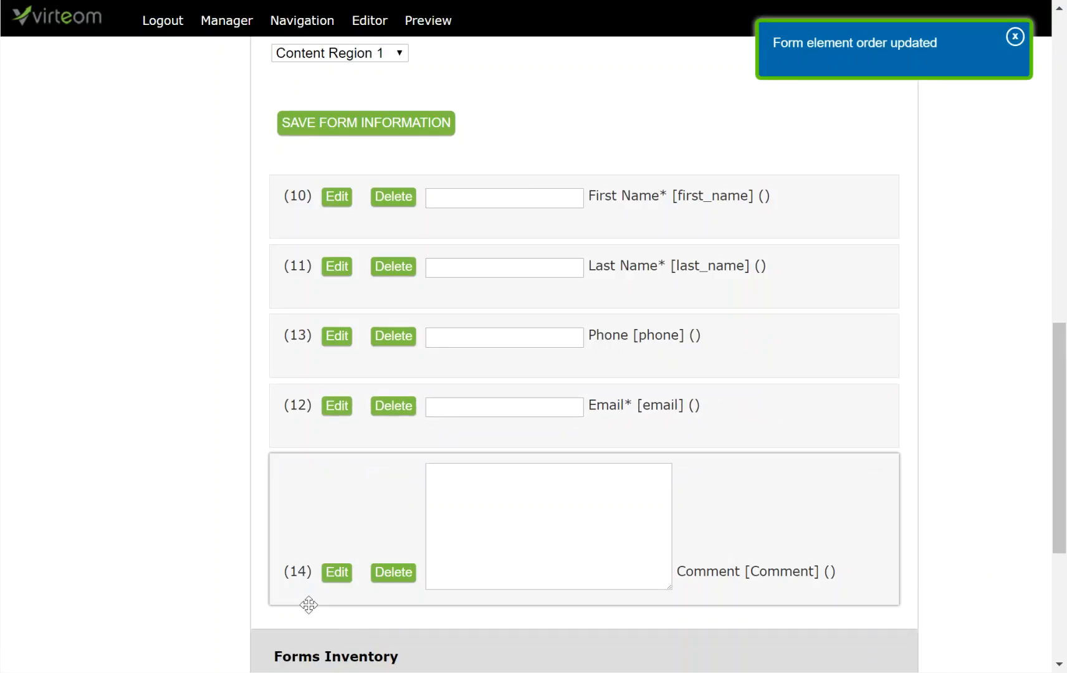
pyautogui.moveTo(667, 431); pyautogui.dragTo(659, 344)
pyautogui.click(377, 628)
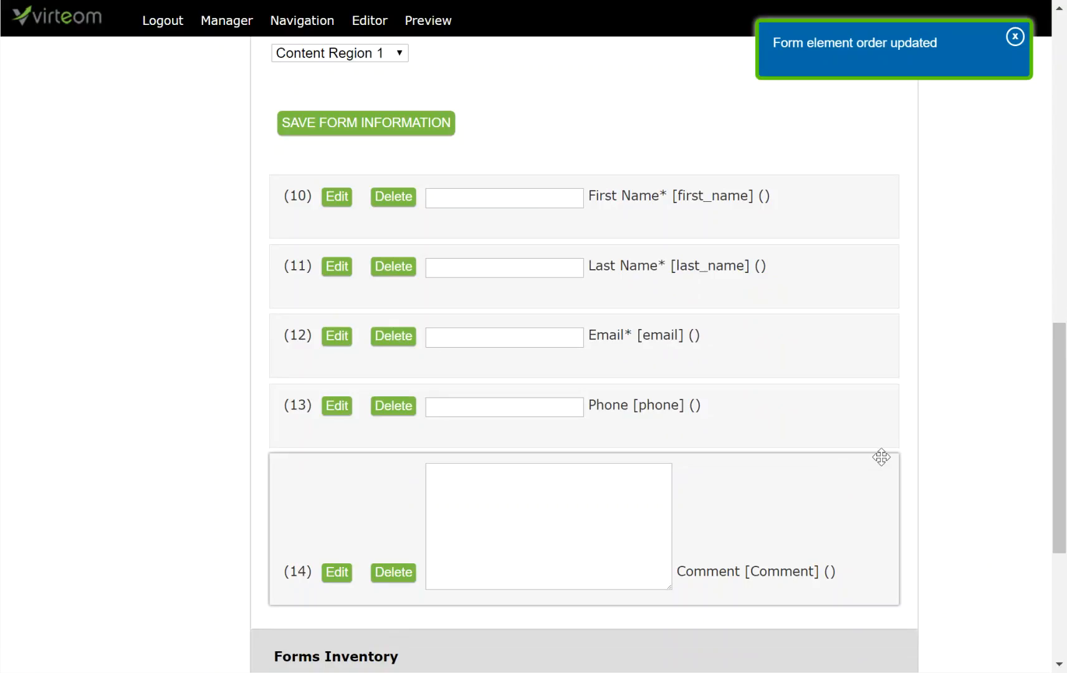
pyautogui.scroll(3, 717, 329)
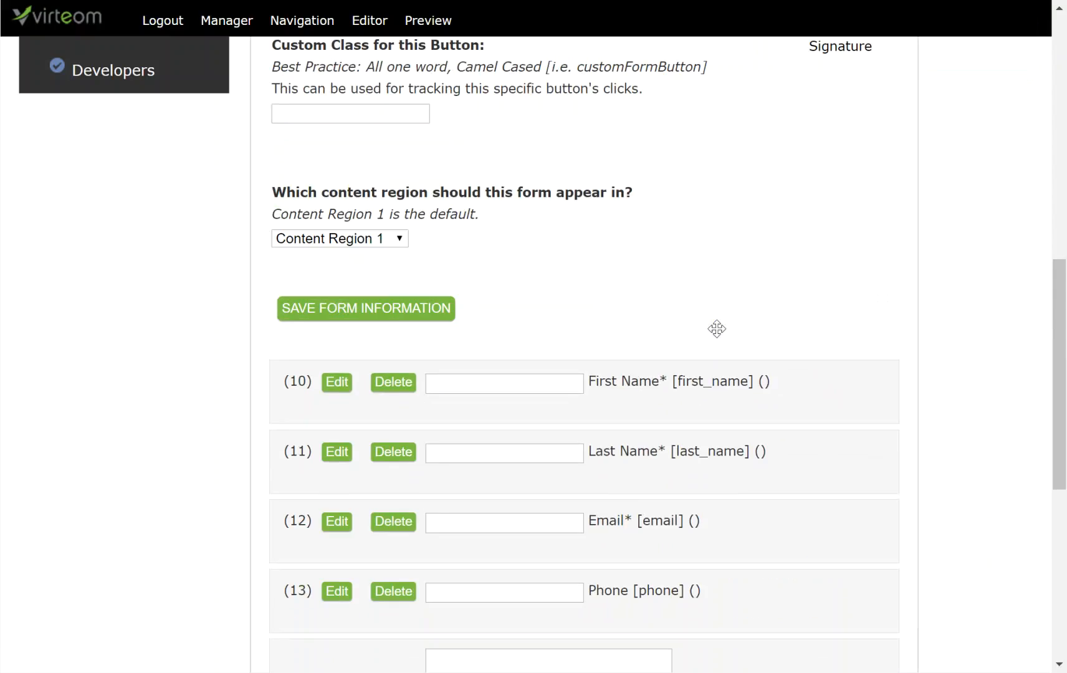
# Step: Move Sample Form from the default Content Region 1 to Content Region 2
pyautogui.scroll(2, 717, 329)
pyautogui.click(381, 331)
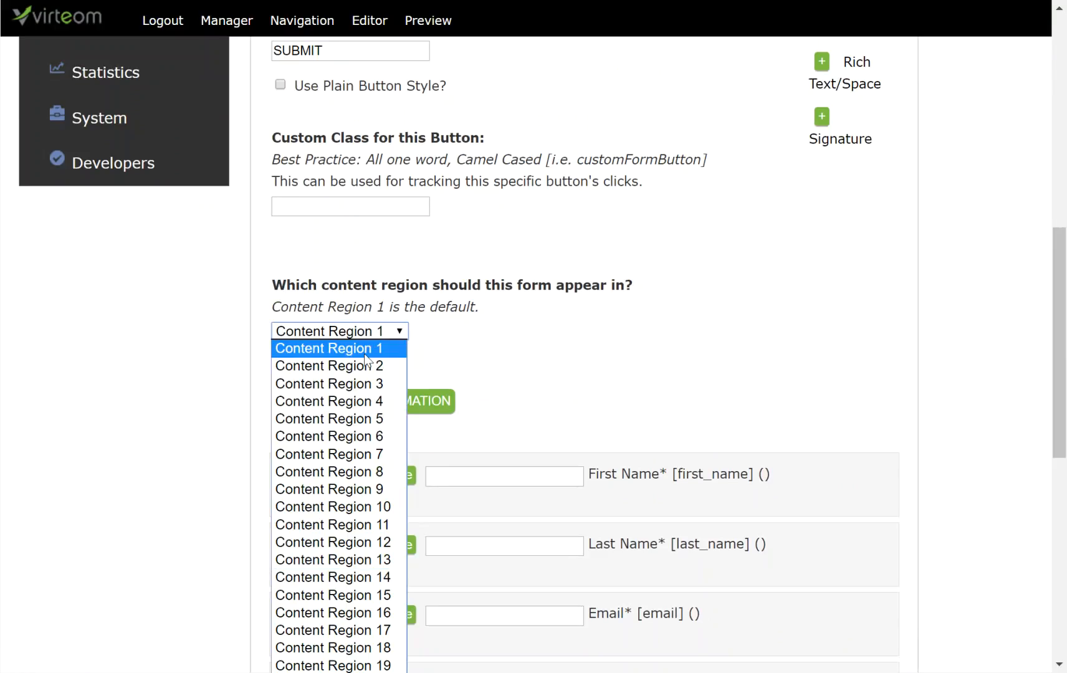
pyautogui.click(365, 368)
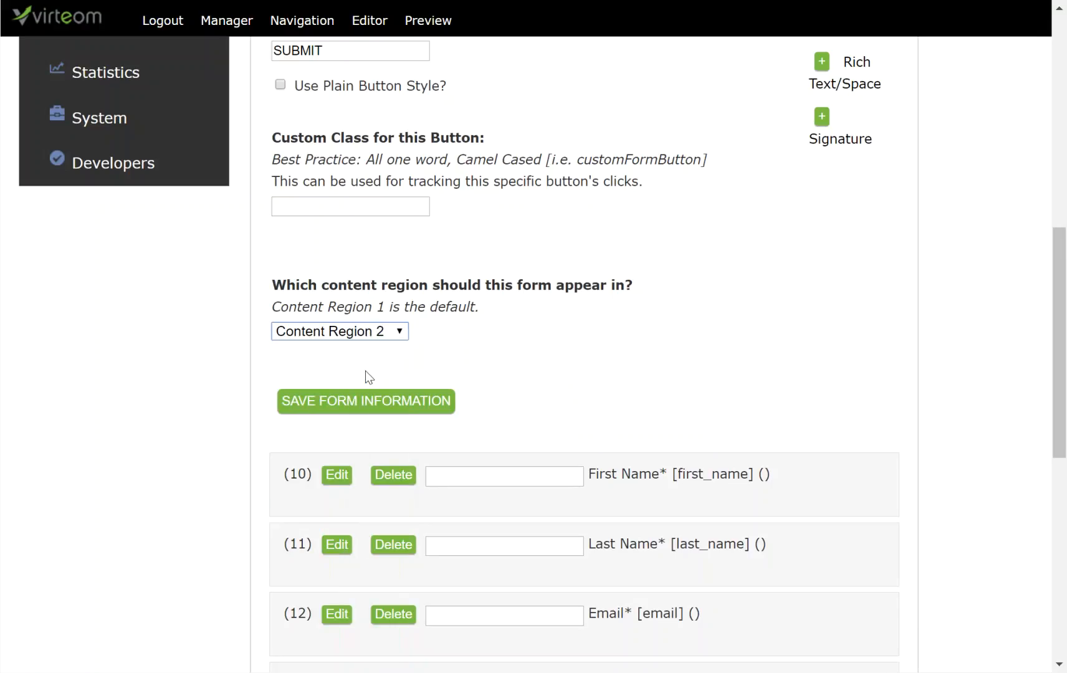
# Step: Save the Content Region 2 change and preview the form's page in editor mode
pyautogui.click(365, 404)
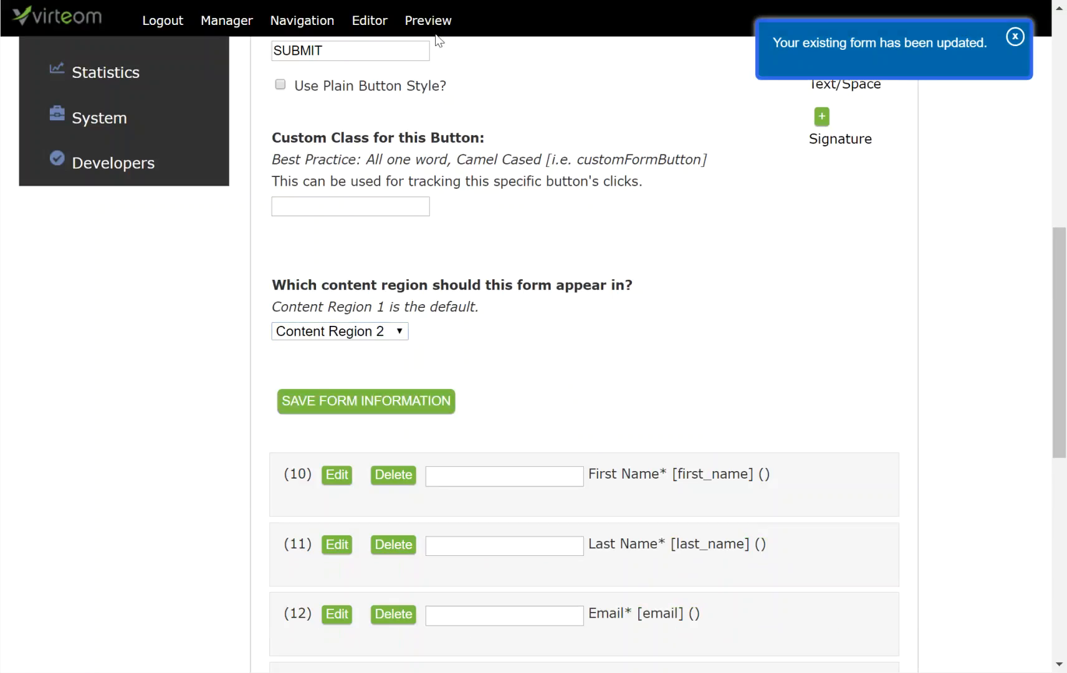
pyautogui.click(445, 34)
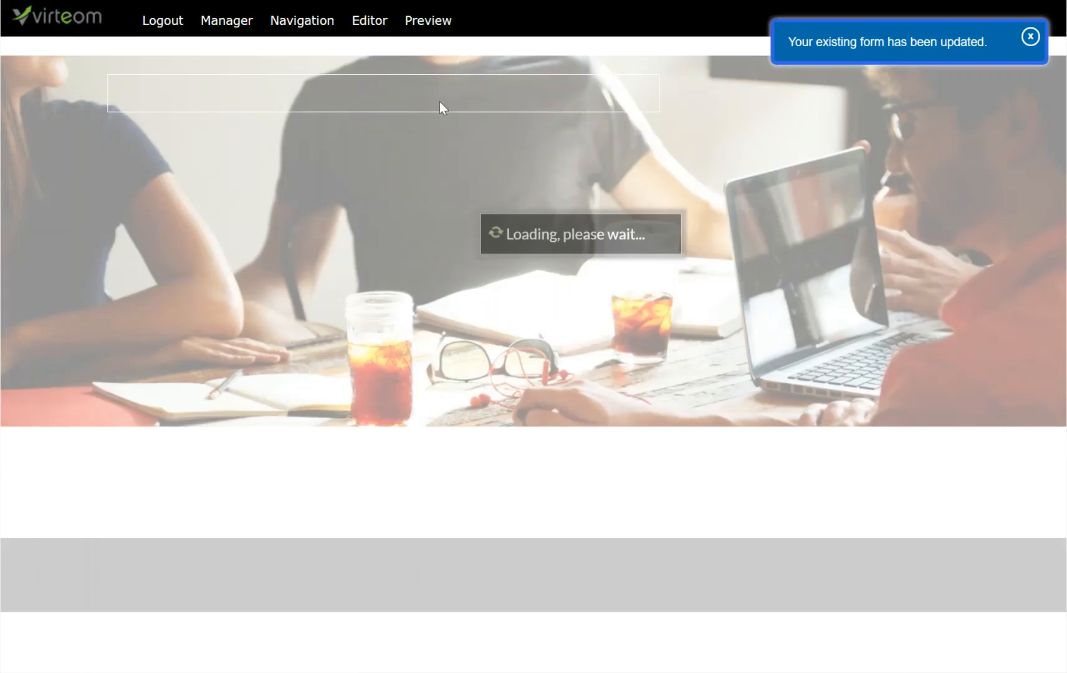
pyautogui.click(373, 21)
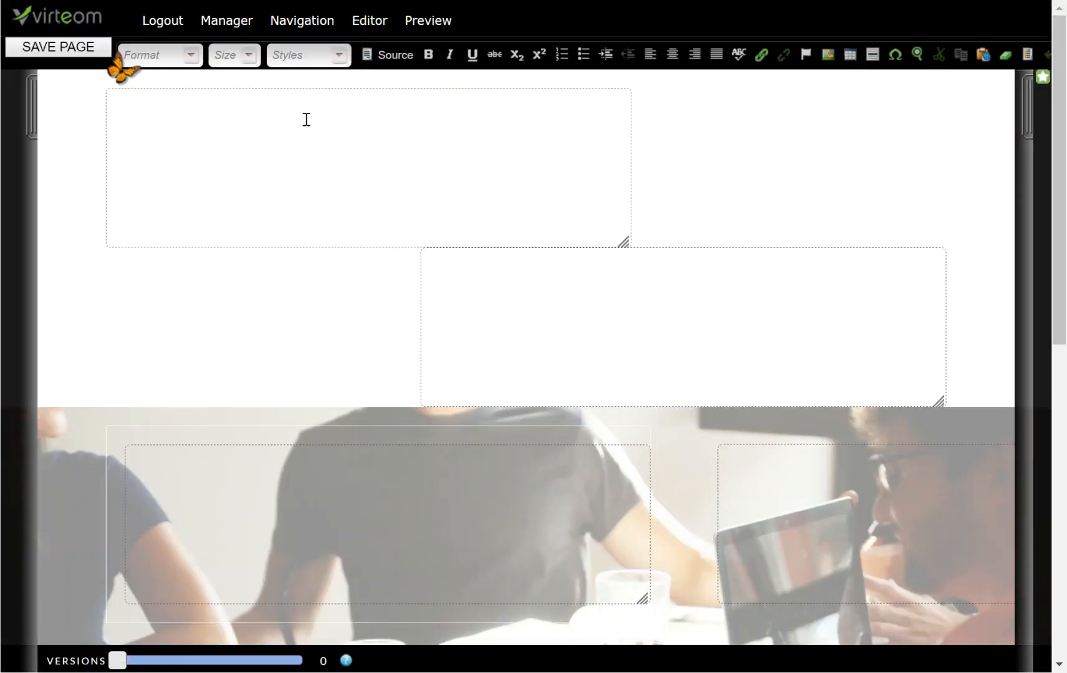
# Step: Inspect the top and lower-left content regions, then go back to Form Management
pyautogui.click(306, 120)
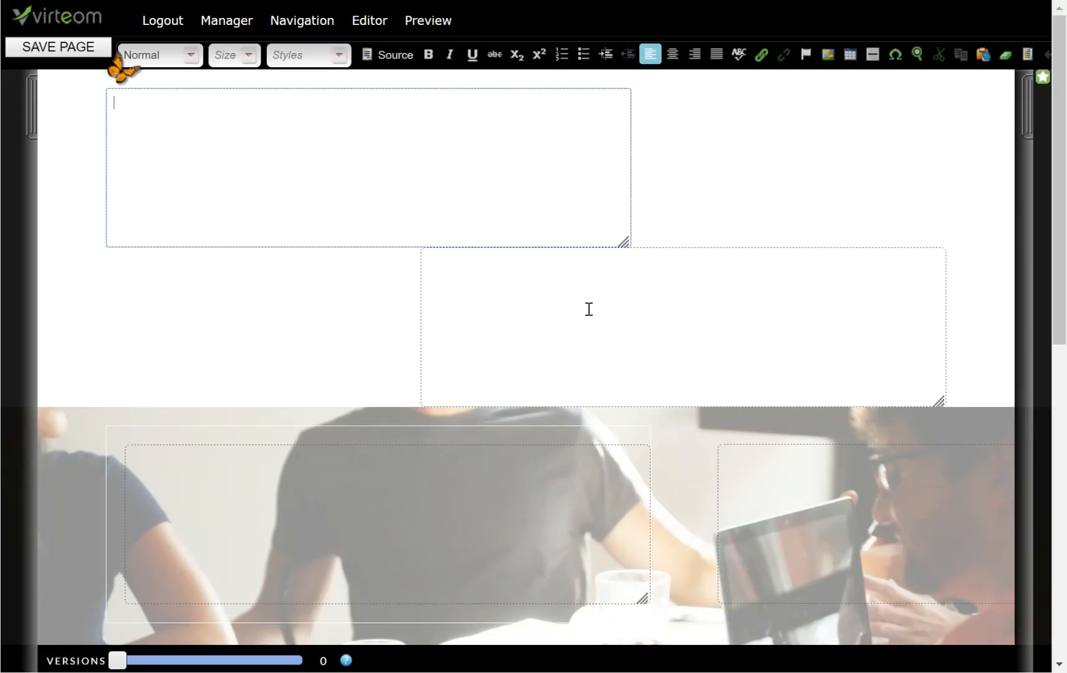
pyautogui.click(434, 478)
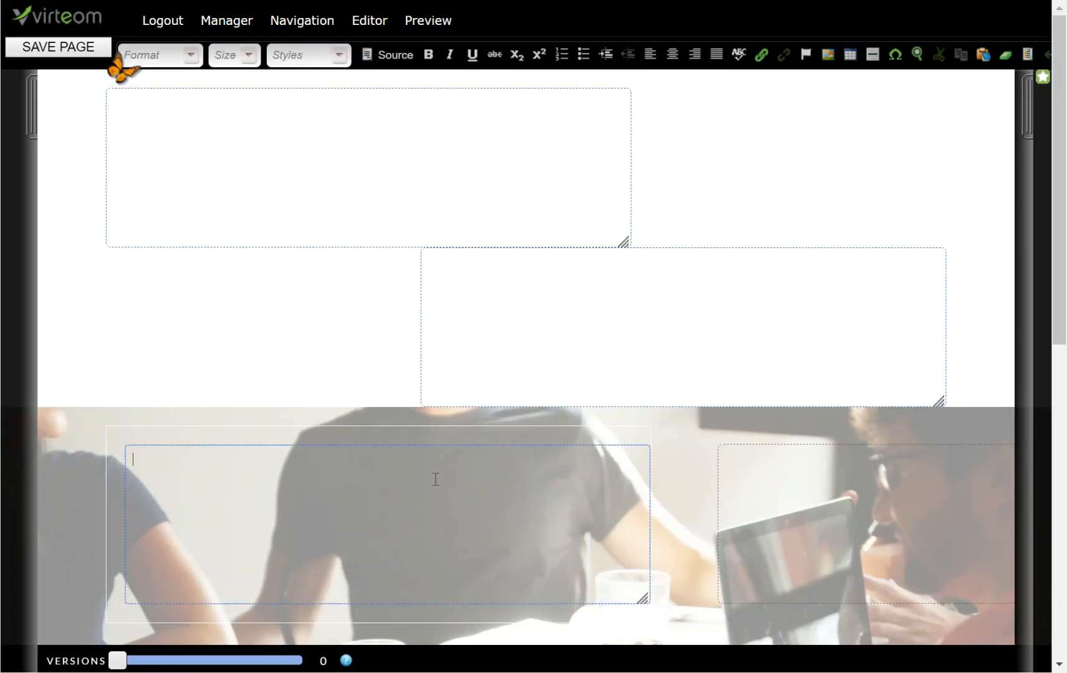
pyautogui.click(435, 30)
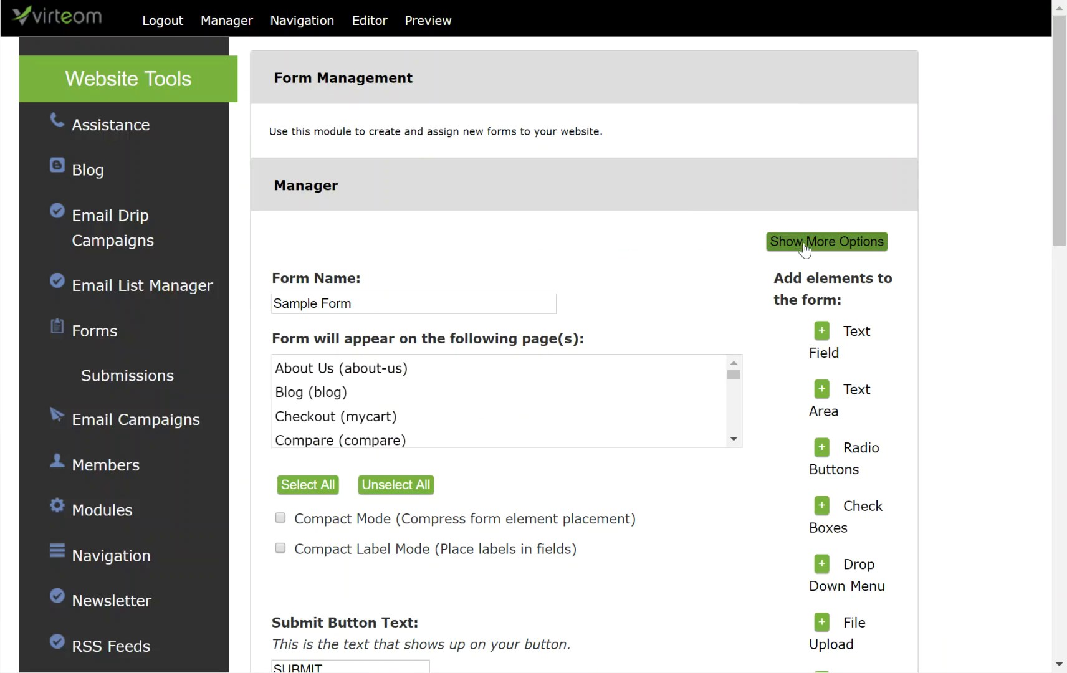
# Step: Activate admin emails with message 'Here is a submission from the sample form' and two admin e-mail addresses
pyautogui.click(804, 247)
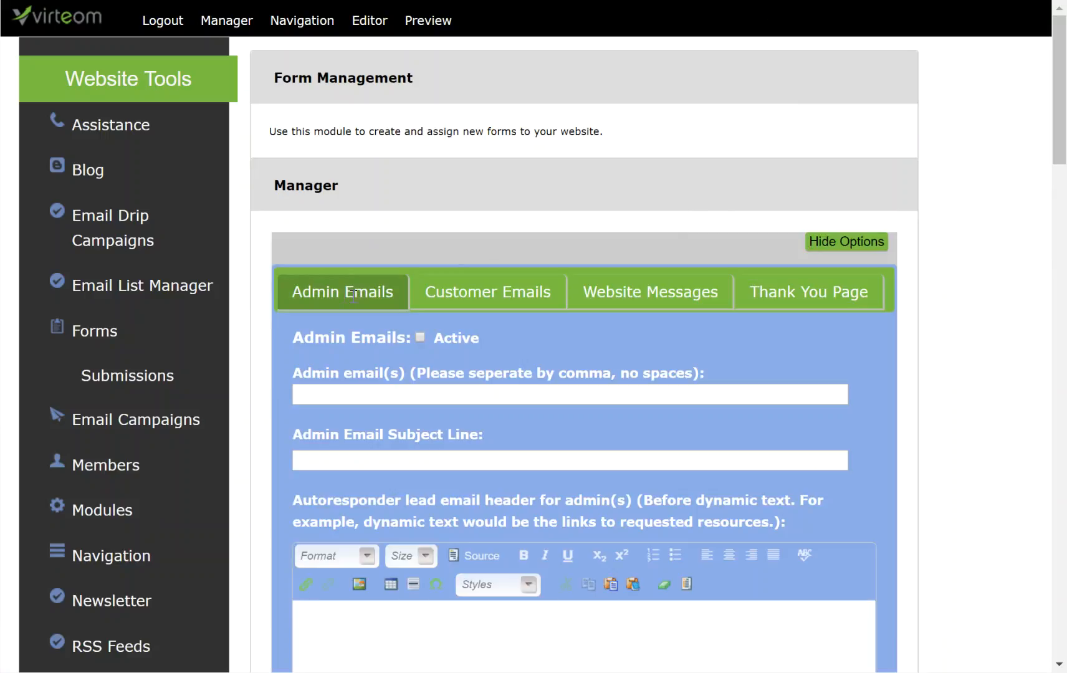
pyautogui.click(421, 336)
pyautogui.click(426, 398)
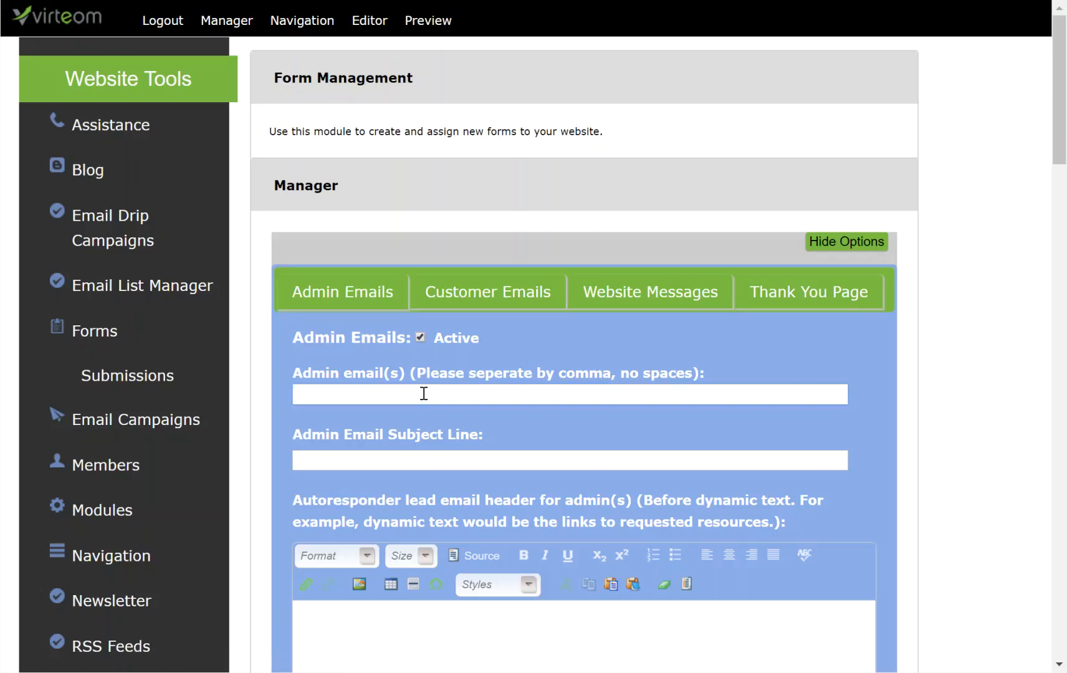
pyautogui.write('ere is a submission from t')
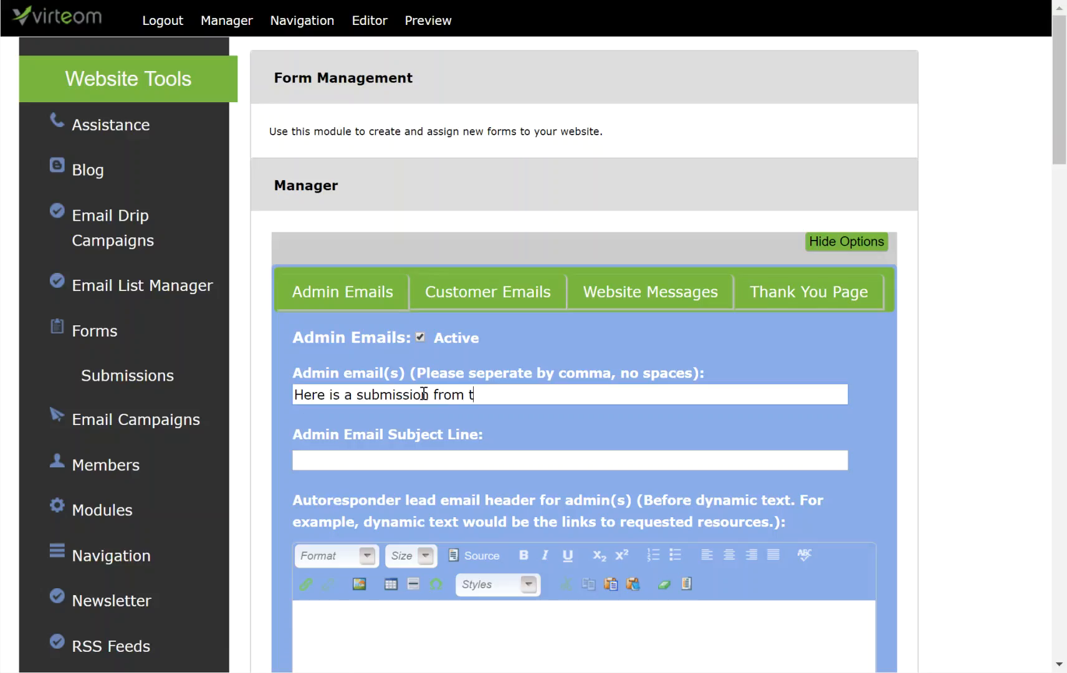
pyautogui.write('he sample form')
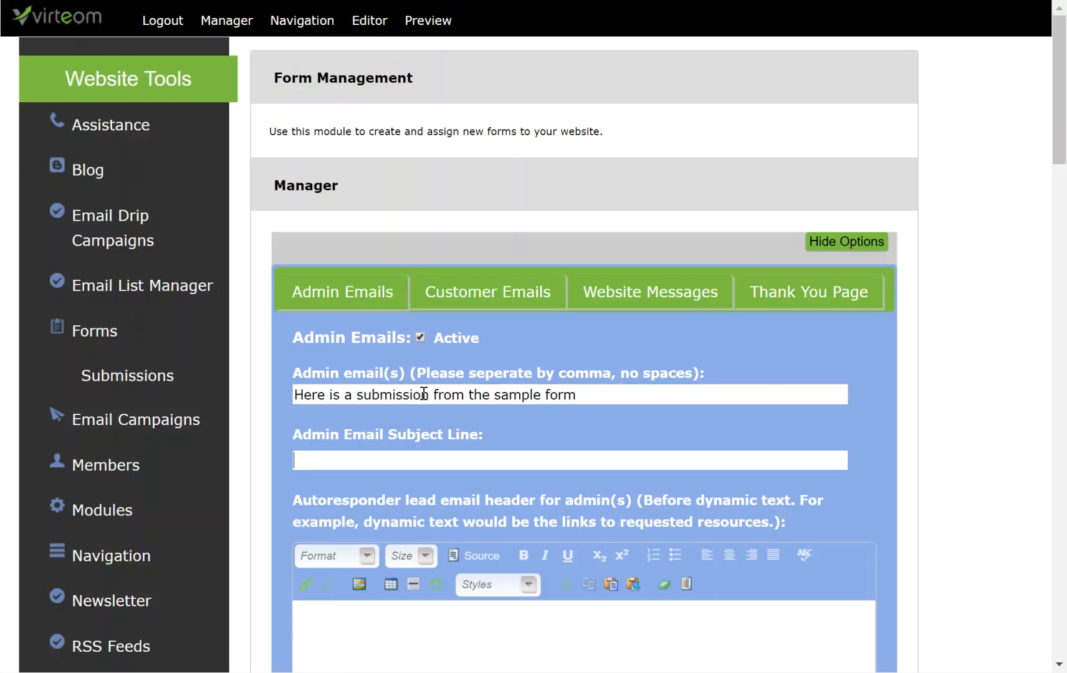
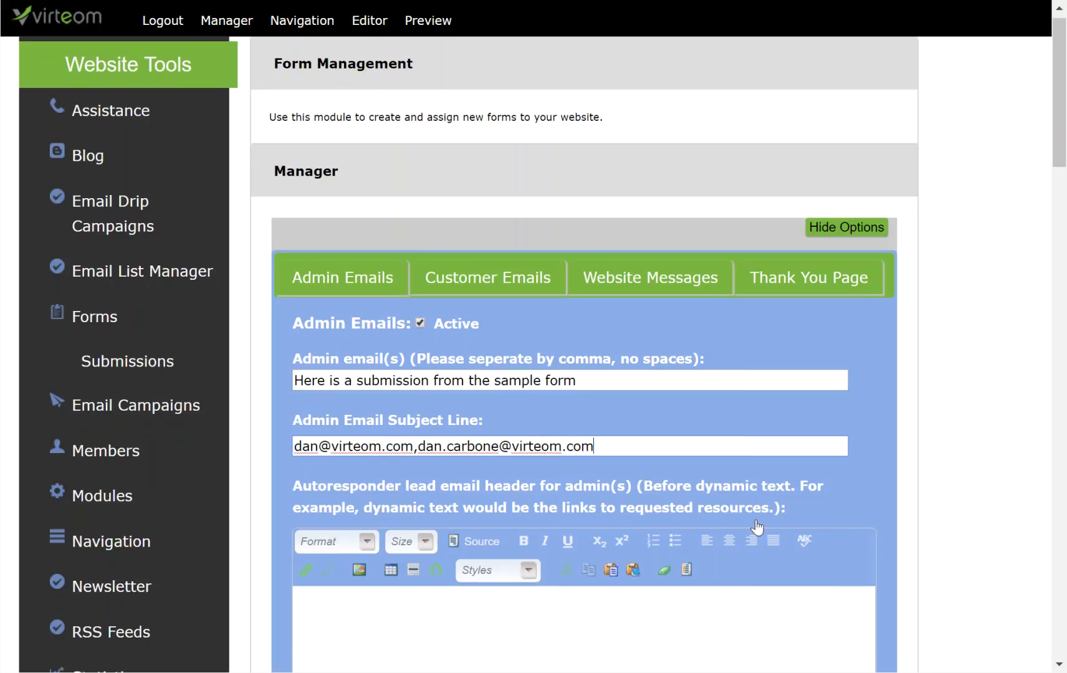
pyautogui.scroll(-3, 605, 479)
# Step: Add a 'Customer Info' Heading 1 to the admin email header and save the settings
pyautogui.click(572, 464)
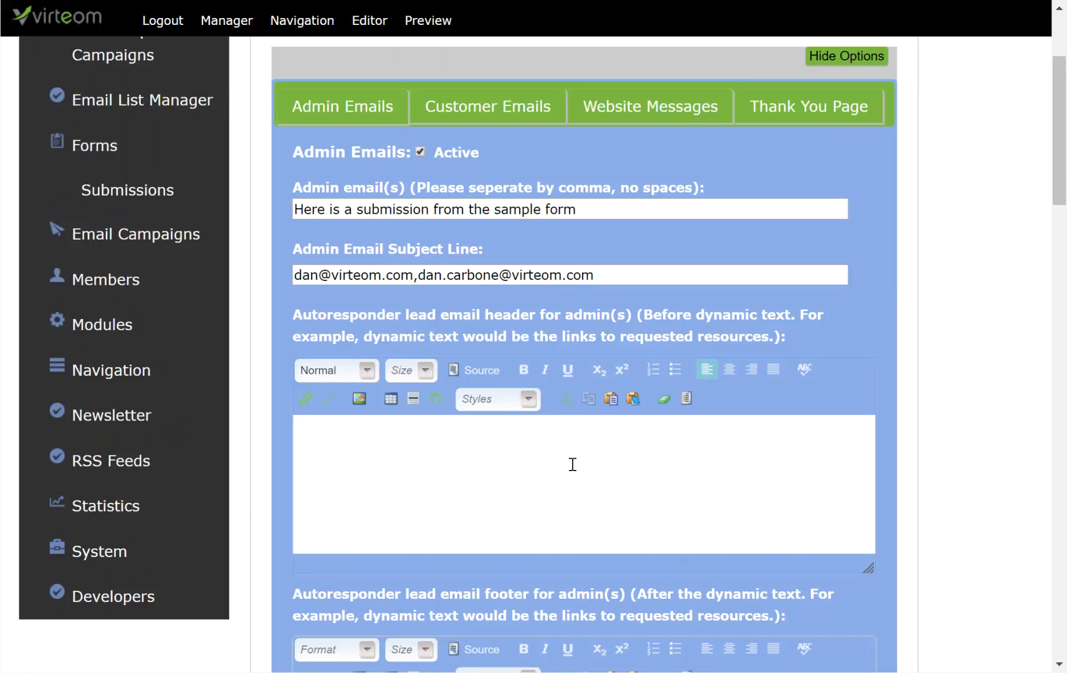
pyautogui.write('Customer Info')
pyautogui.tripleClick(365, 430)
pyautogui.click(366, 371)
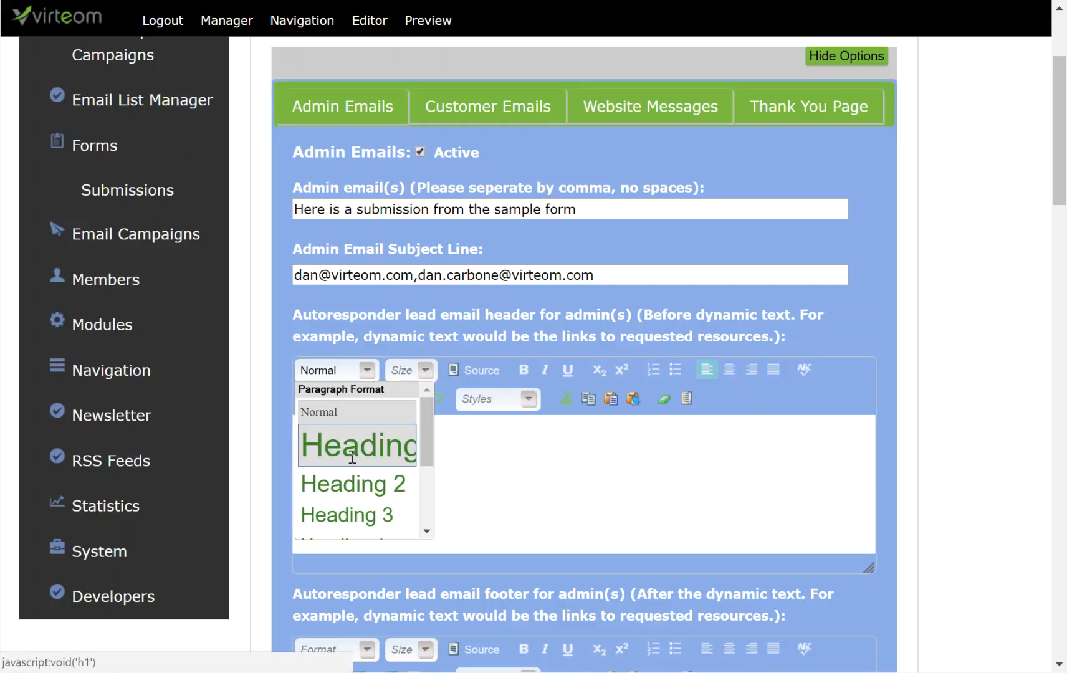
pyautogui.click(351, 444)
pyautogui.scroll(-1, 551, 476)
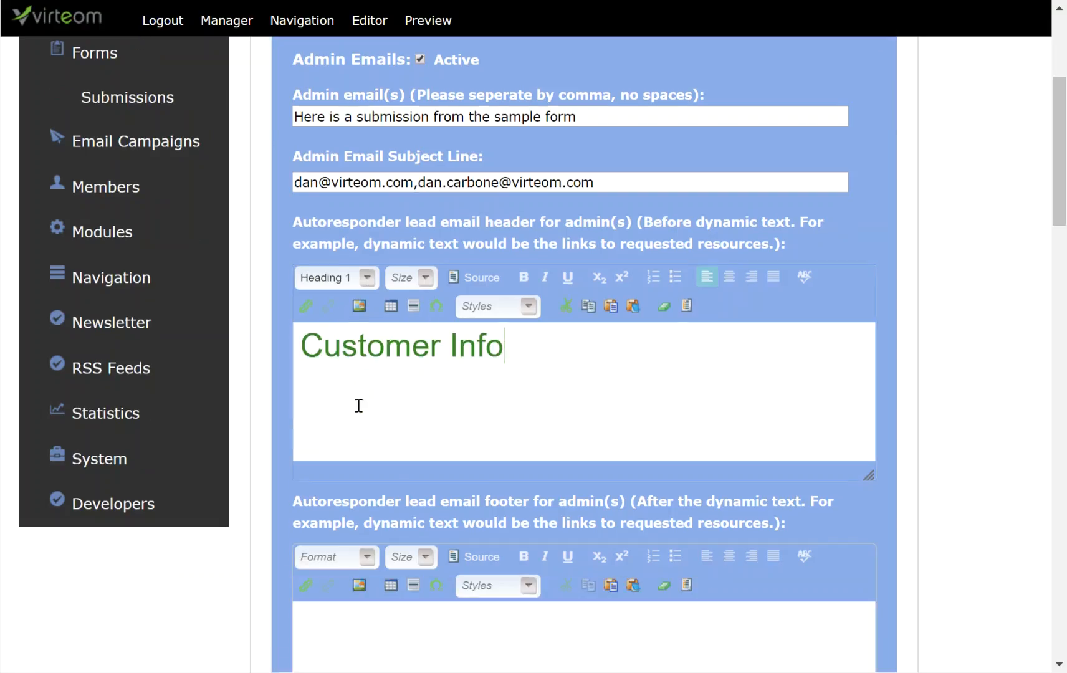
pyautogui.scroll(-1, 431, 502)
pyautogui.scroll(4, 571, 521)
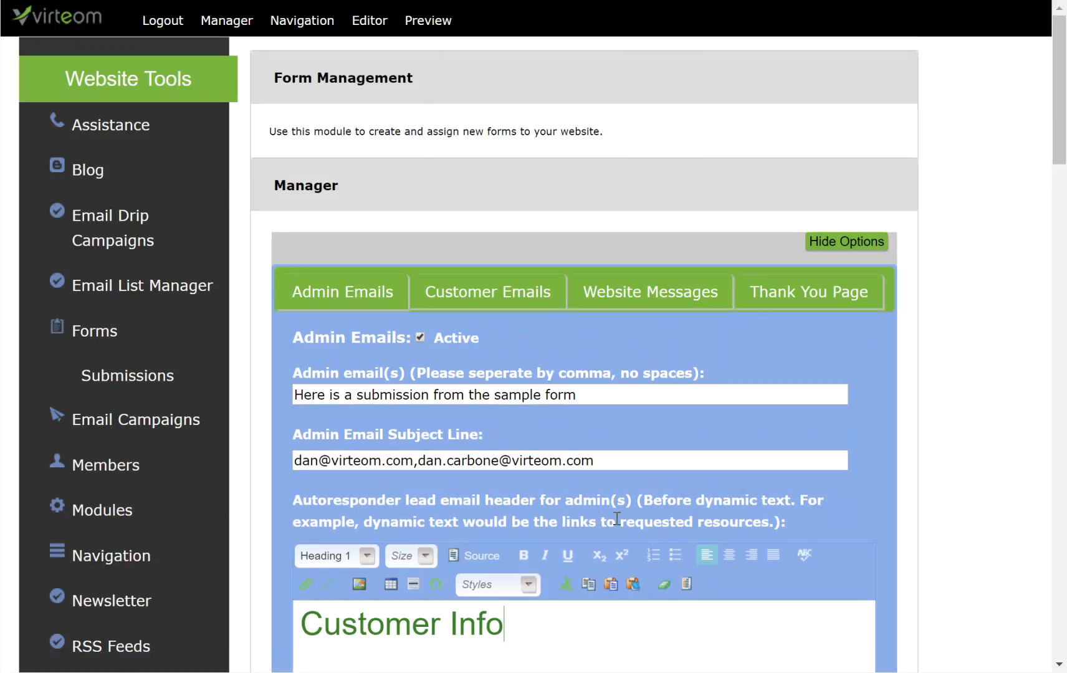
pyautogui.scroll(-8, 616, 519)
pyautogui.click(398, 572)
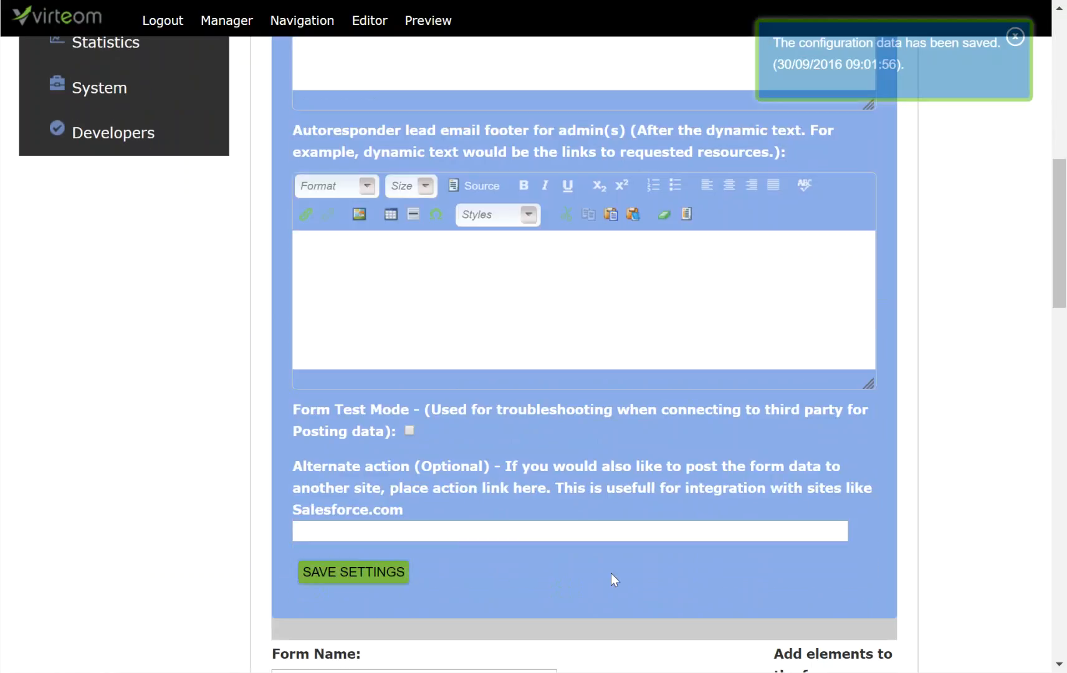
pyautogui.scroll(6, 611, 572)
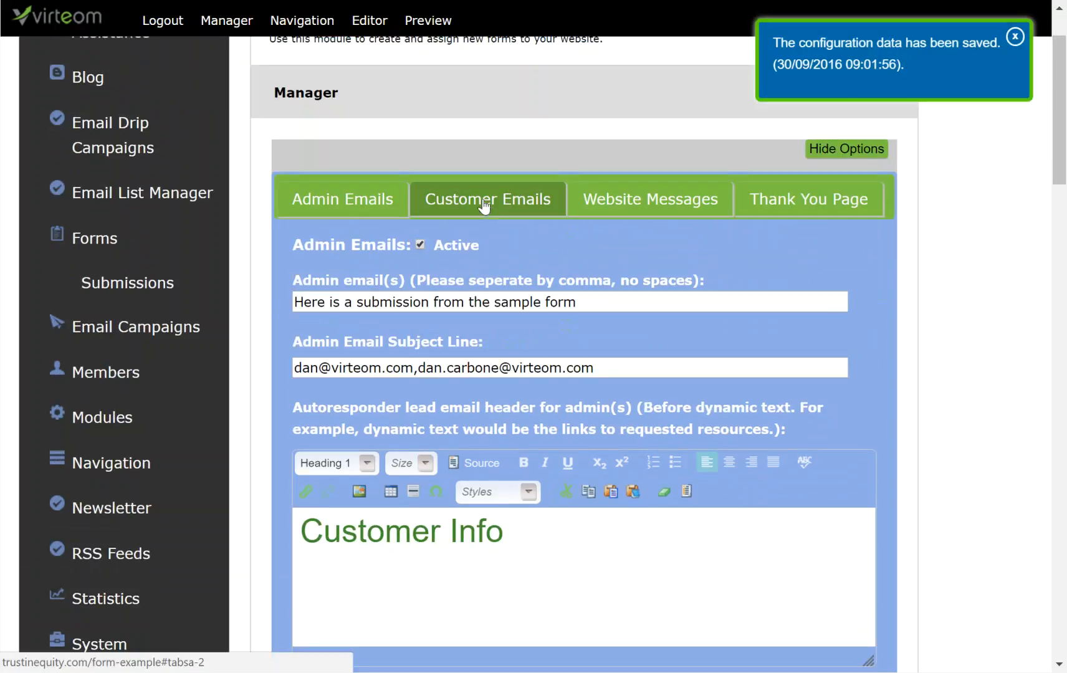
# Step: Activate customer emails with the subject 'Thank You'
pyautogui.click(485, 206)
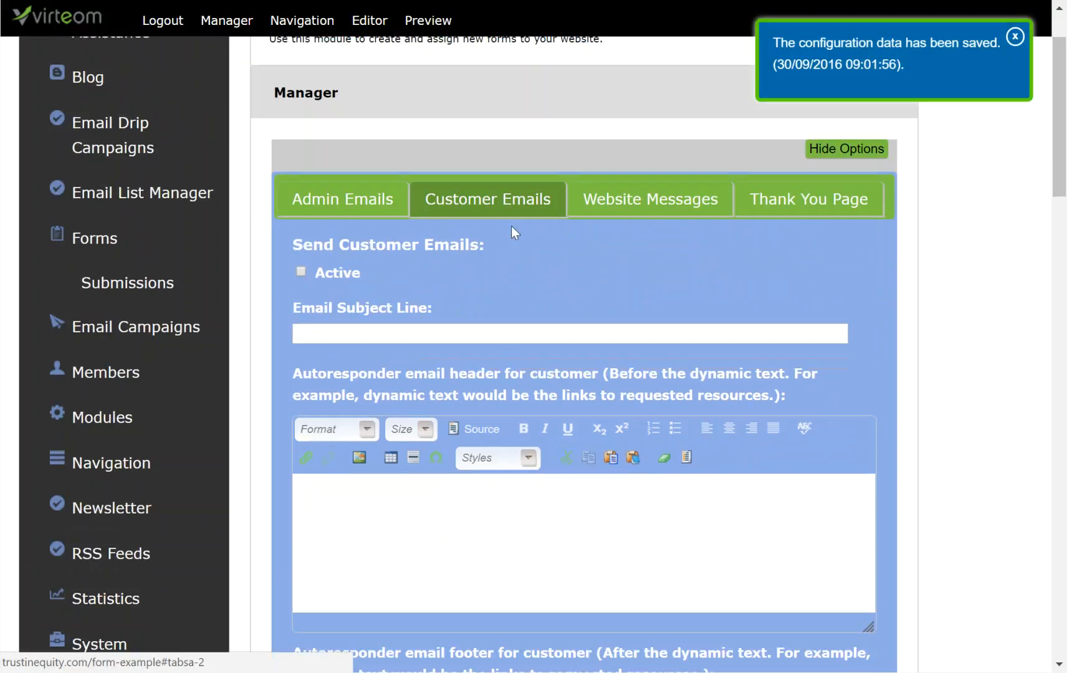
pyautogui.click(293, 272)
pyautogui.click(342, 330)
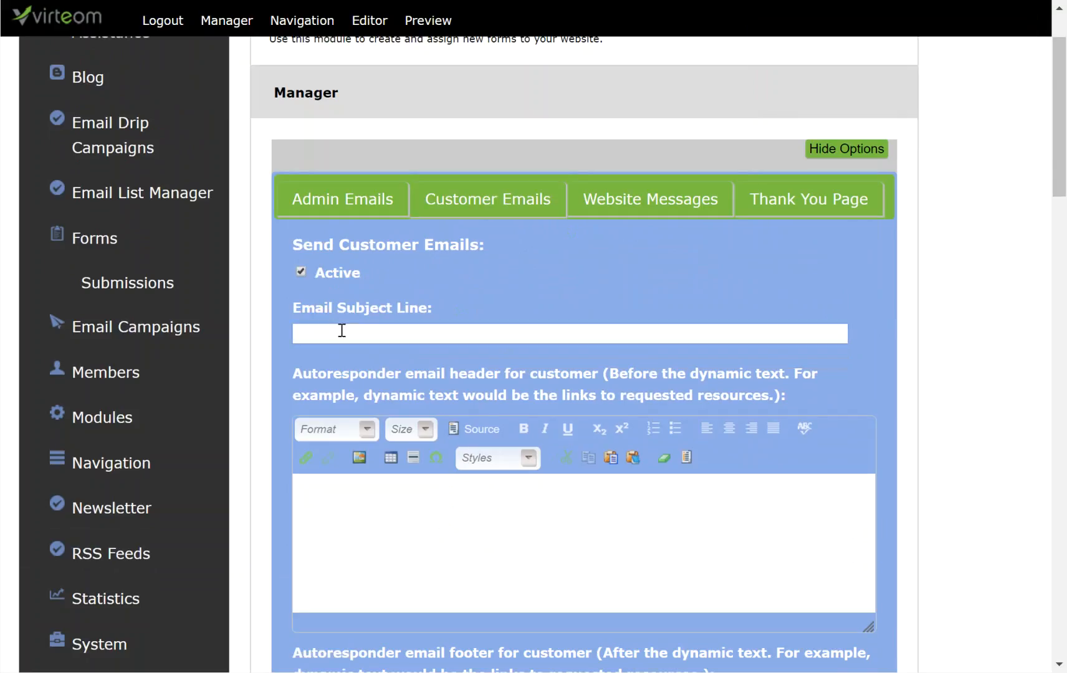
pyautogui.write('Thank You')
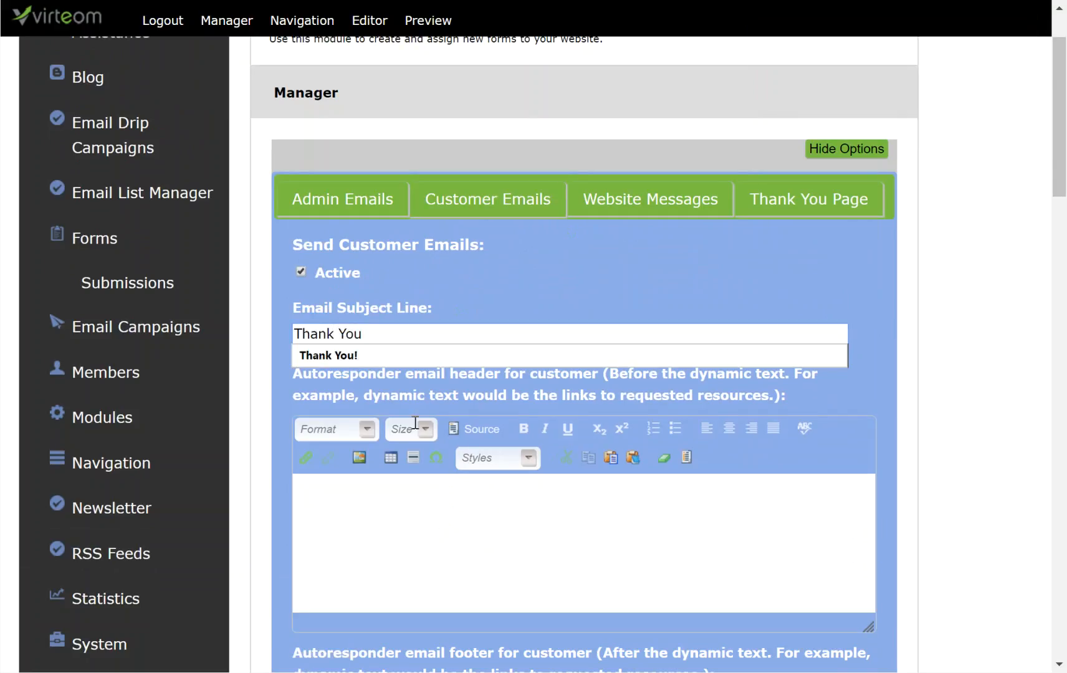
# Step: Write a 'Thank You' Heading 1 header plus 'We will get back to you as soon as poosible.' and save
pyautogui.click(410, 524)
pyautogui.write('Thank You')
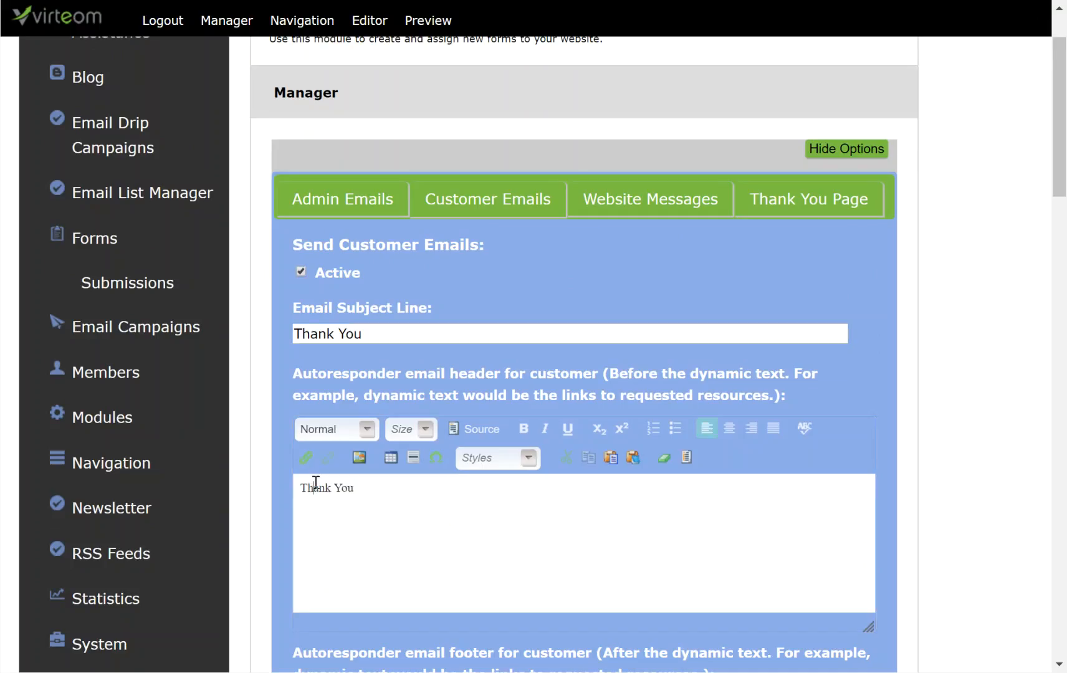
pyautogui.moveTo(301, 487); pyautogui.dragTo(355, 488)
pyautogui.click(348, 507)
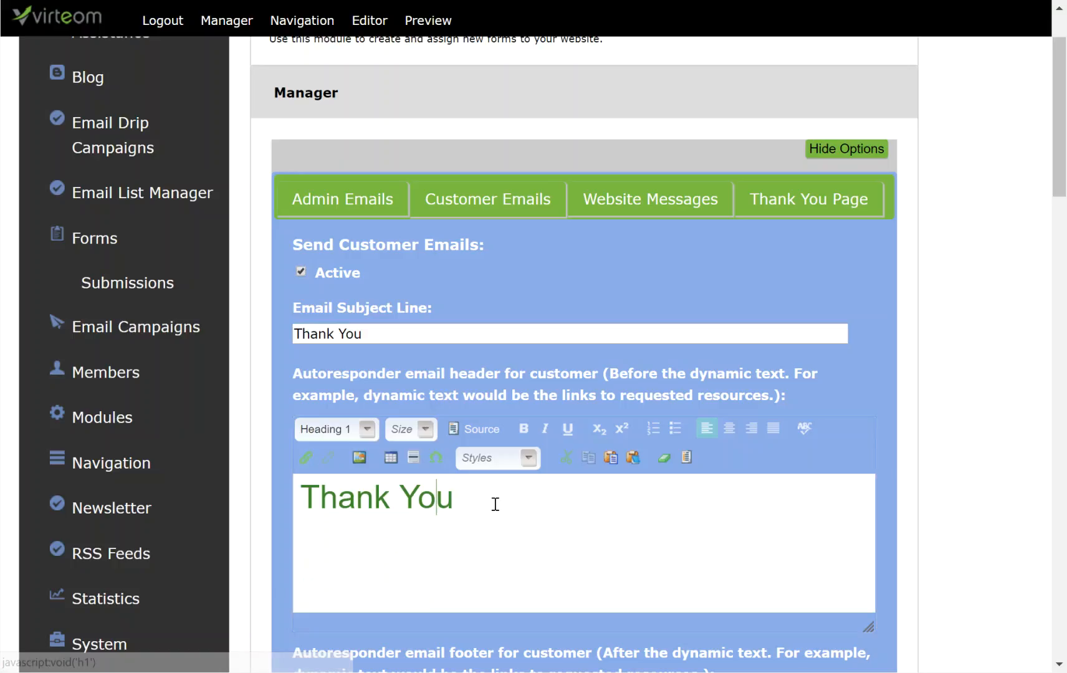
pyautogui.press('Return')
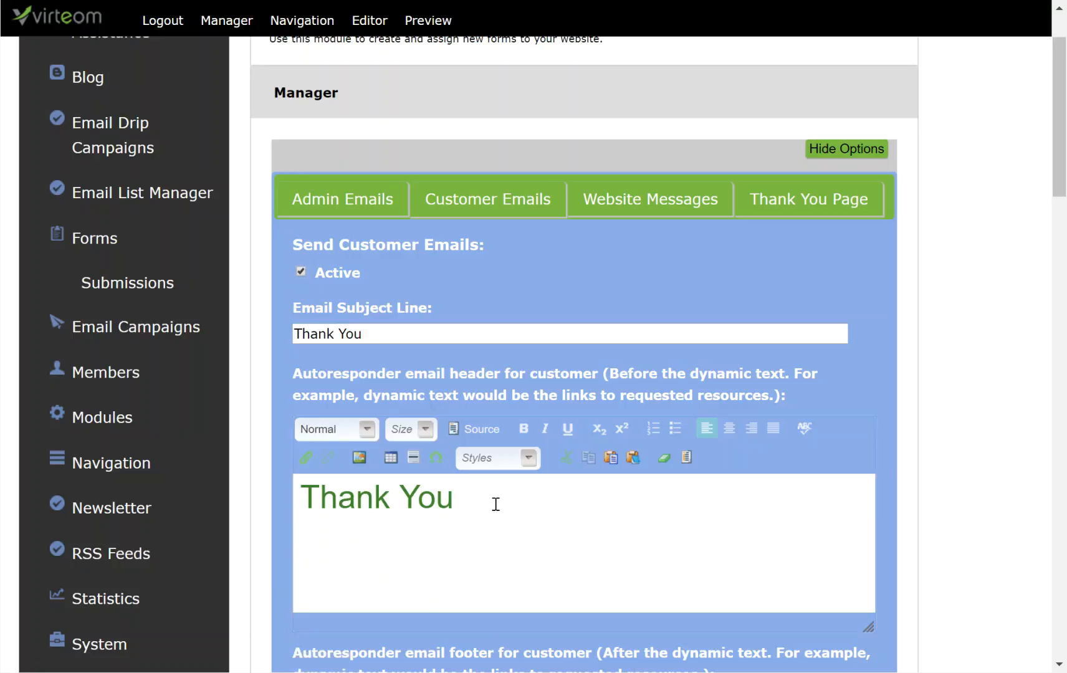
pyautogui.write('We will get back to you as soon as ')
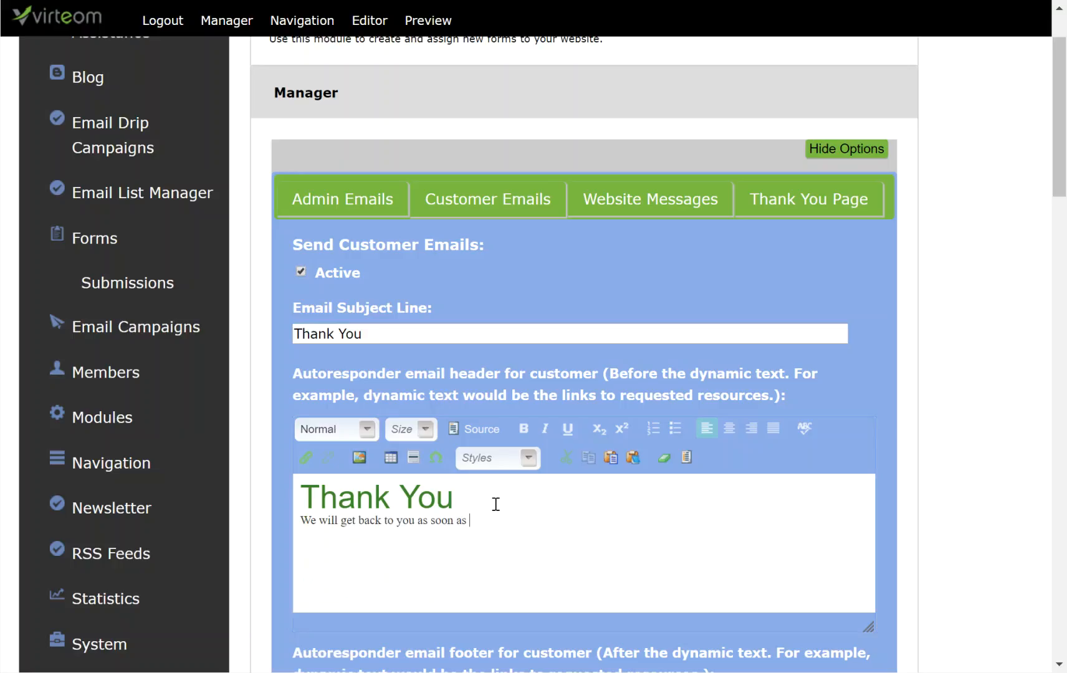
pyautogui.write('poosible.')
pyautogui.click(306, 518)
pyautogui.press('Return')
pyautogui.scroll(-4, 479, 536)
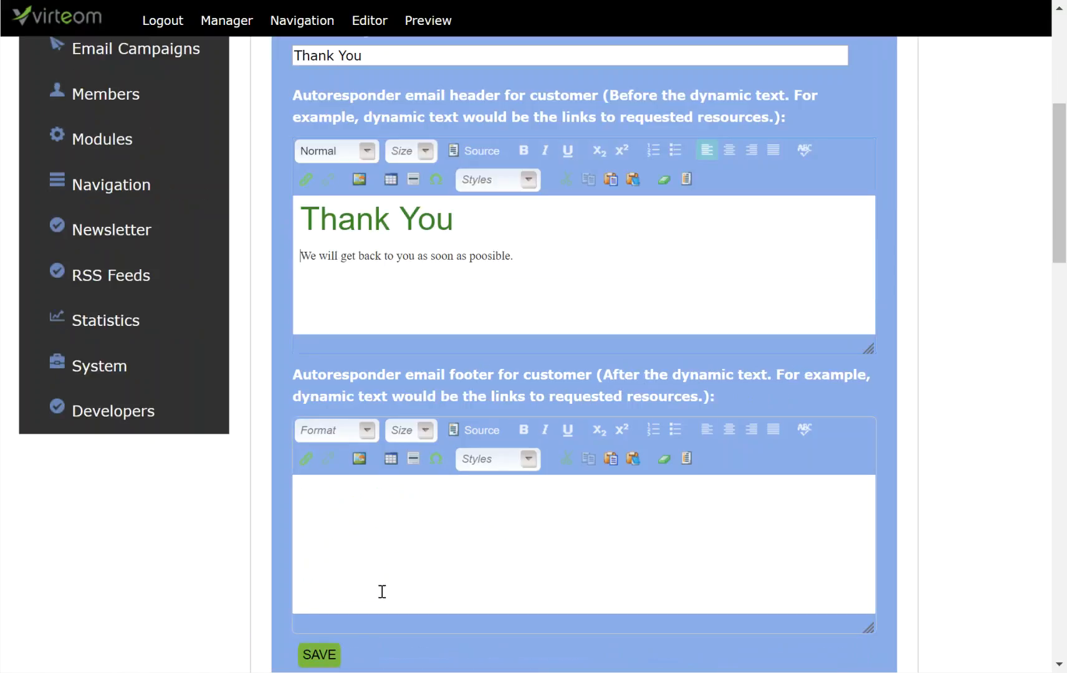
pyautogui.click(319, 654)
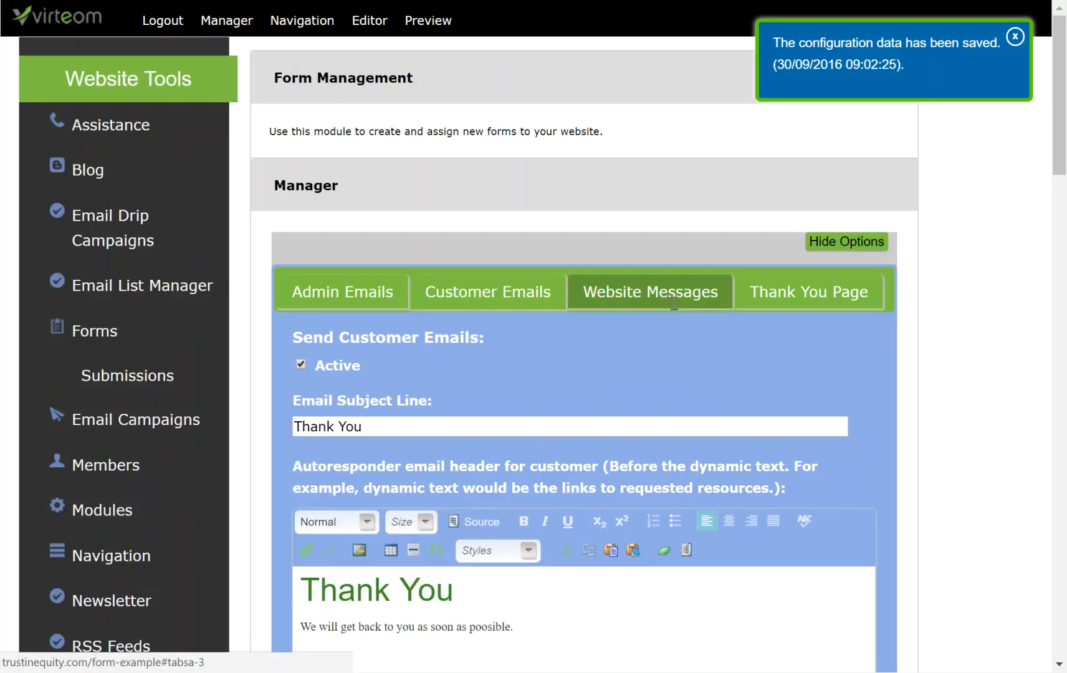
# Step: Start the Website Messages header with a 'Thank You' Heading 1
pyautogui.click(674, 304)
pyautogui.click(424, 463)
pyautogui.write('Thank')
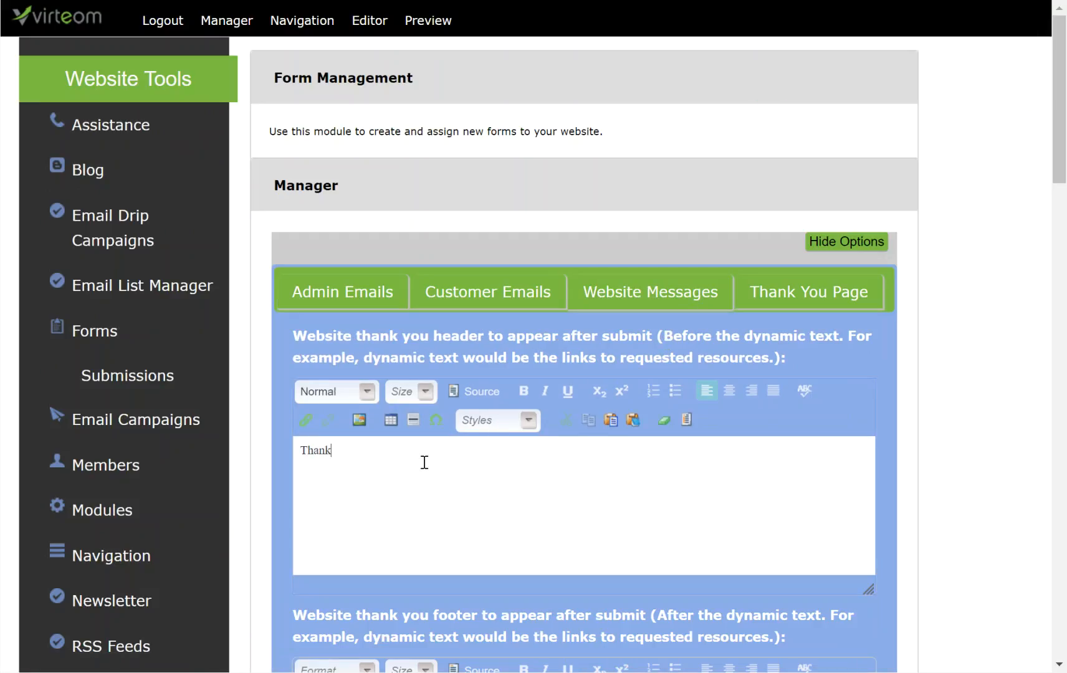
pyautogui.write('s You')
pyautogui.tripleClick(346, 450)
pyautogui.click(366, 392)
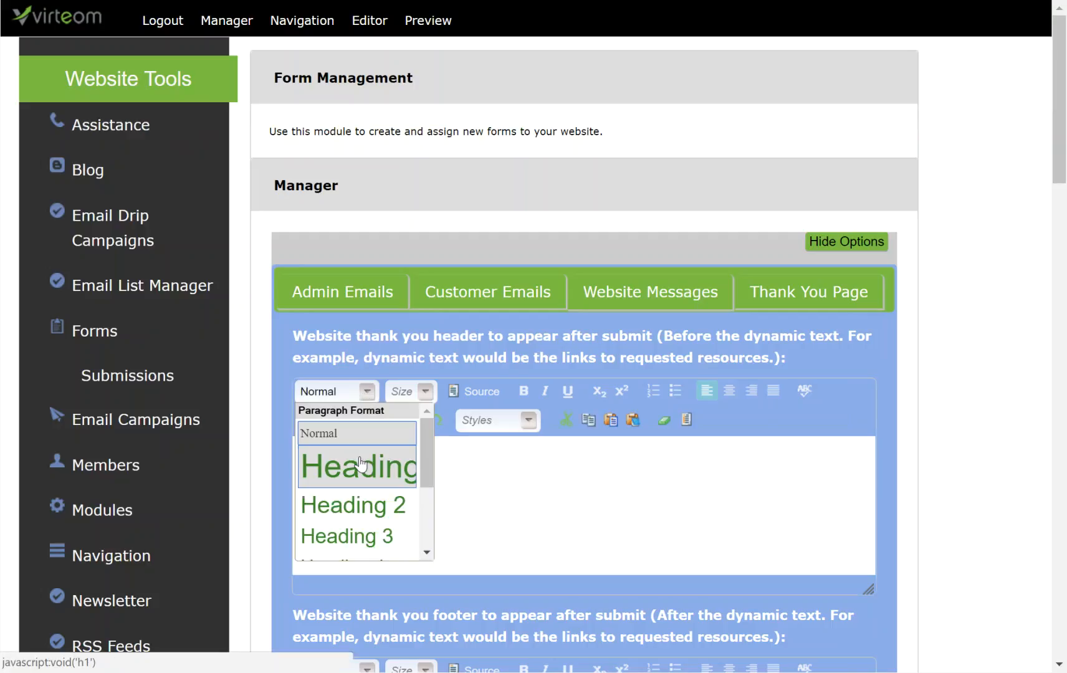
pyautogui.click(360, 467)
pyautogui.click(506, 496)
# Step: Add 'We recieved your form submission. We'll get back to you soon' below the heading and save
pyautogui.press('Return')
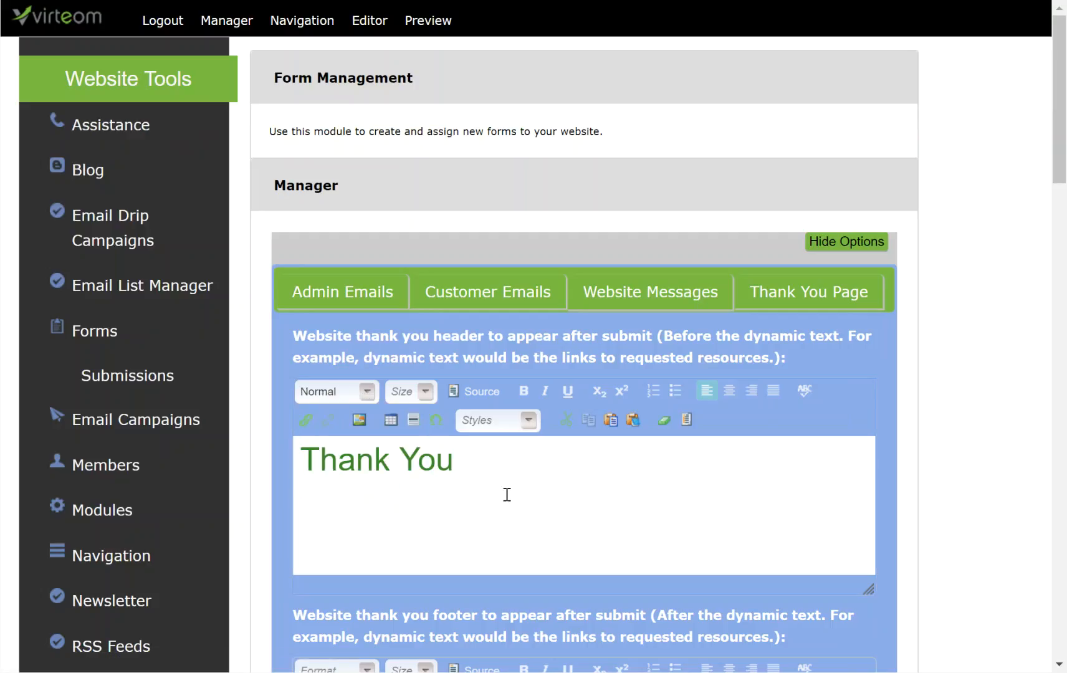
pyautogui.write('We recieved your form')
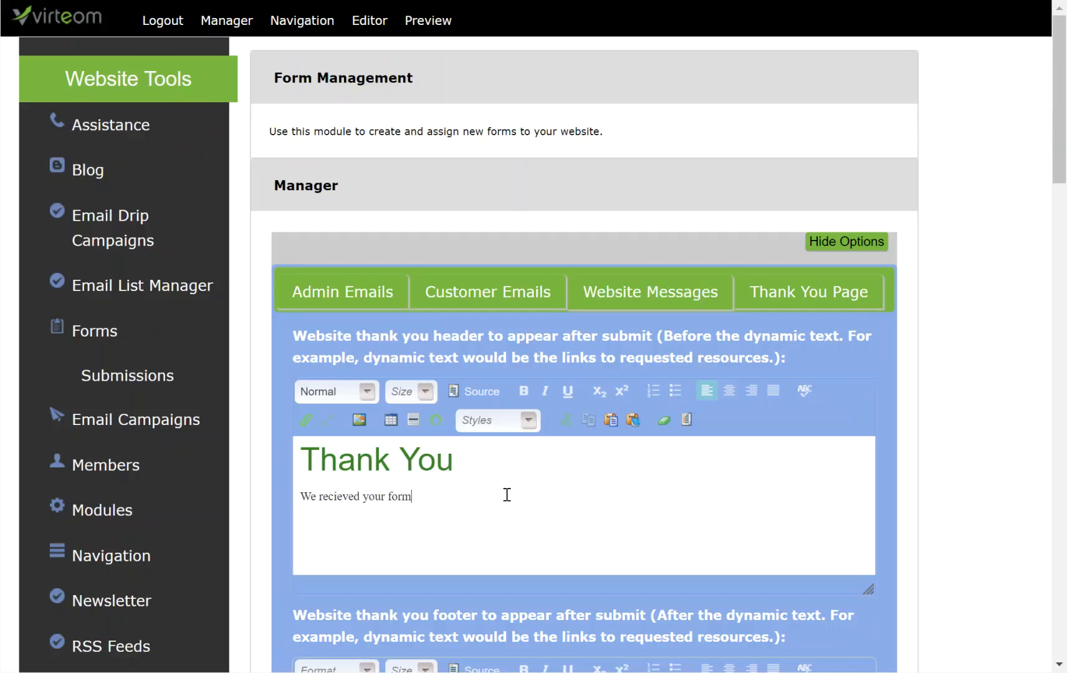
pyautogui.write(" submission. We'll get back")
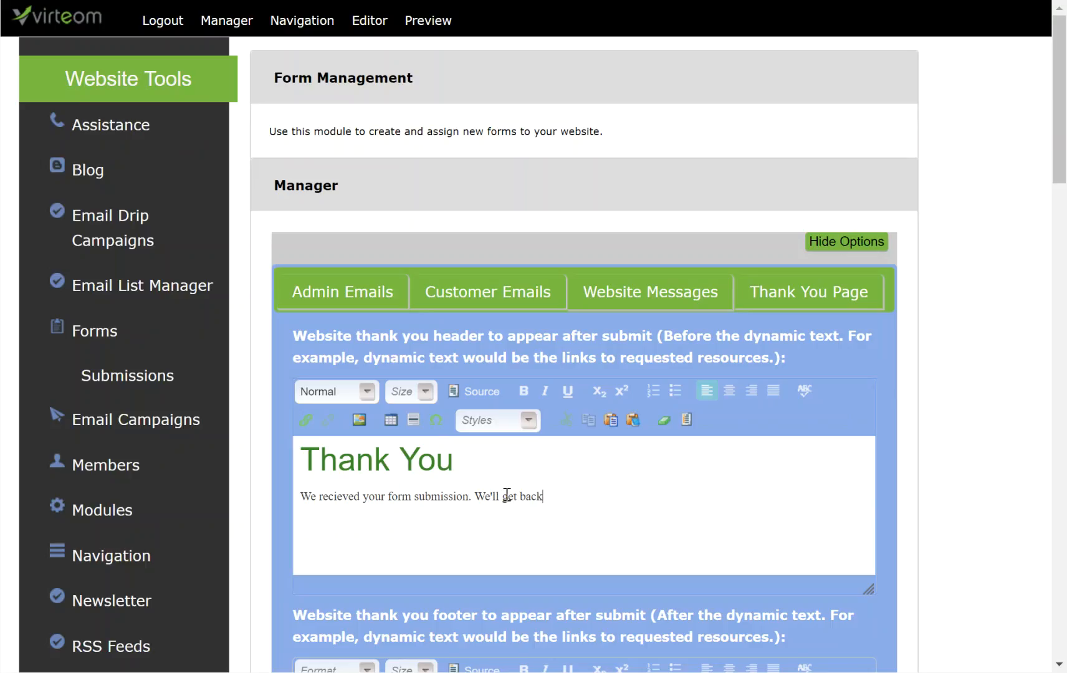
pyautogui.write(' to you soon!')
pyautogui.scroll(-5, 362, 512)
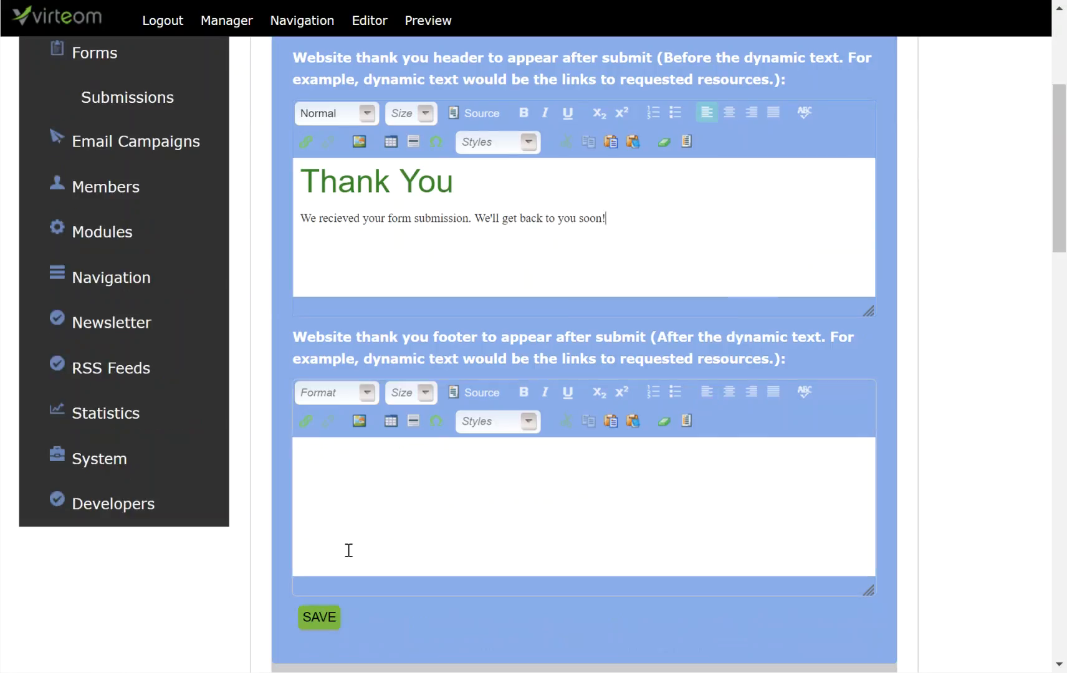
pyautogui.click(316, 619)
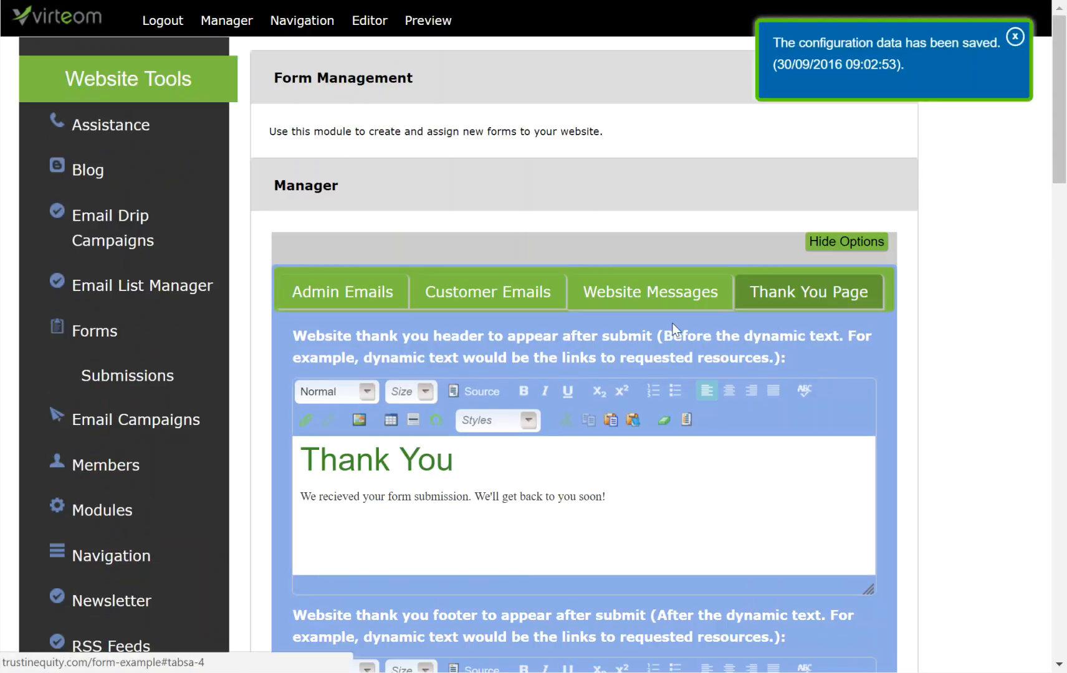
pyautogui.moveTo(684, 516); pyautogui.dragTo(245, 435)
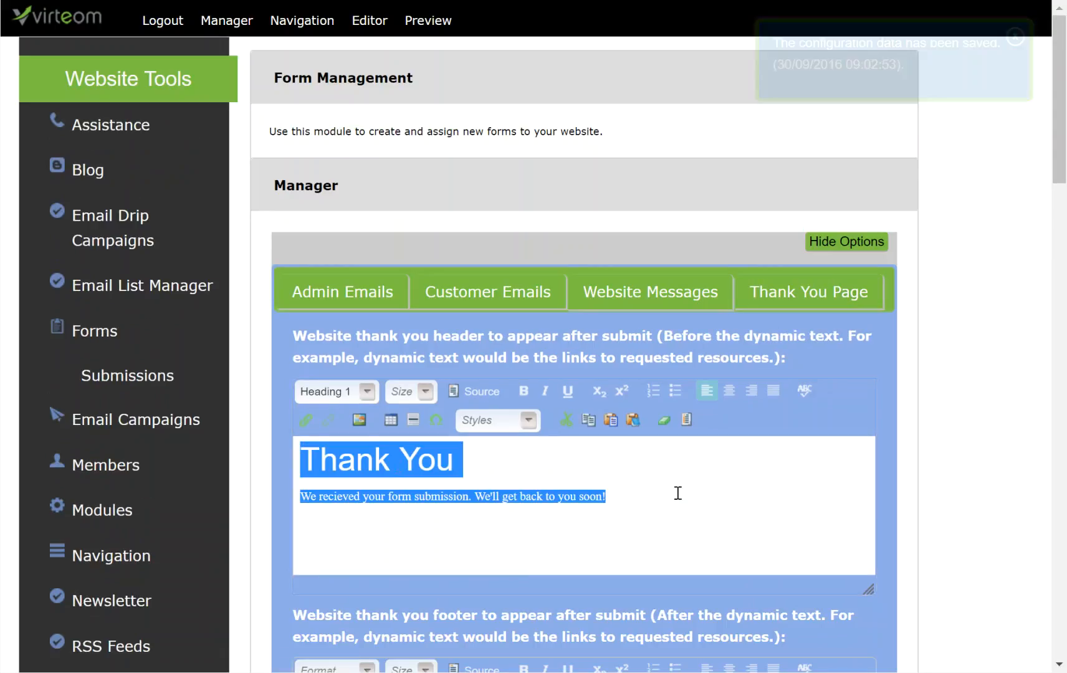
# Step: Leave the Thank You Page redirect on 'Do Not Redirect - Use Website Messages' and hide the options
pyautogui.click(797, 298)
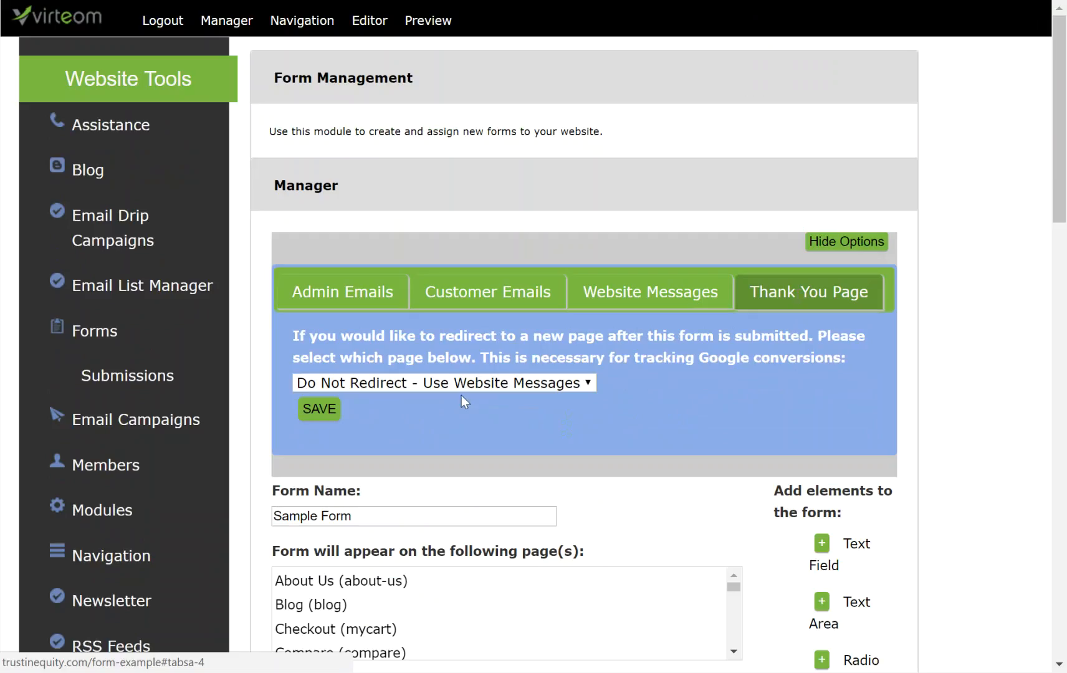
pyautogui.click(447, 386)
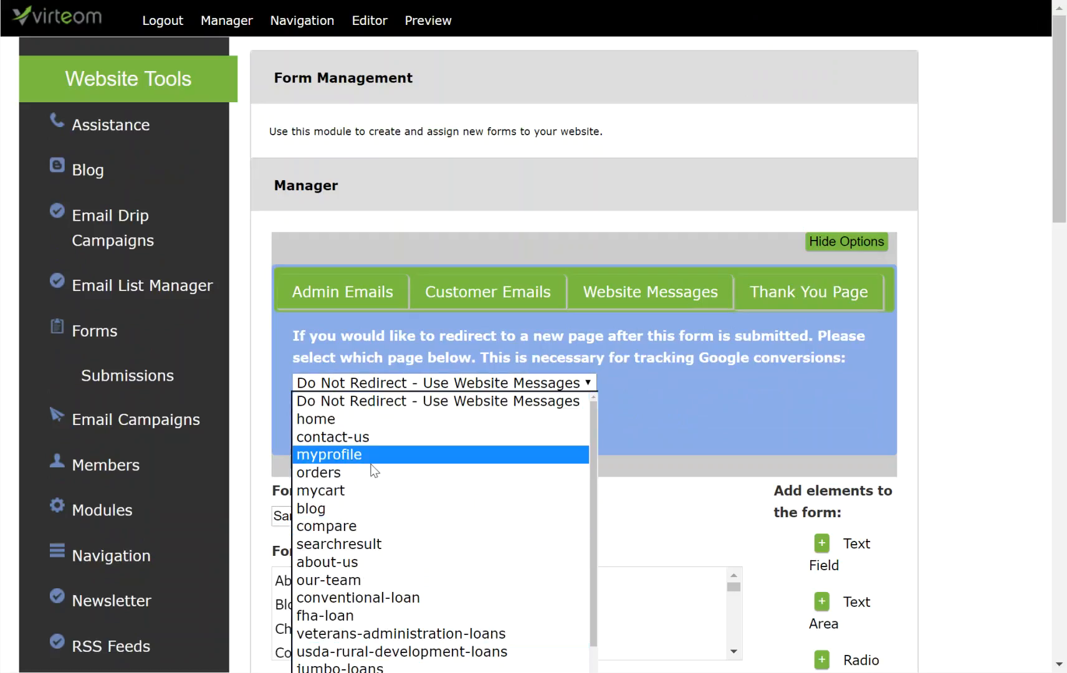
pyautogui.scroll(-3, 396, 608)
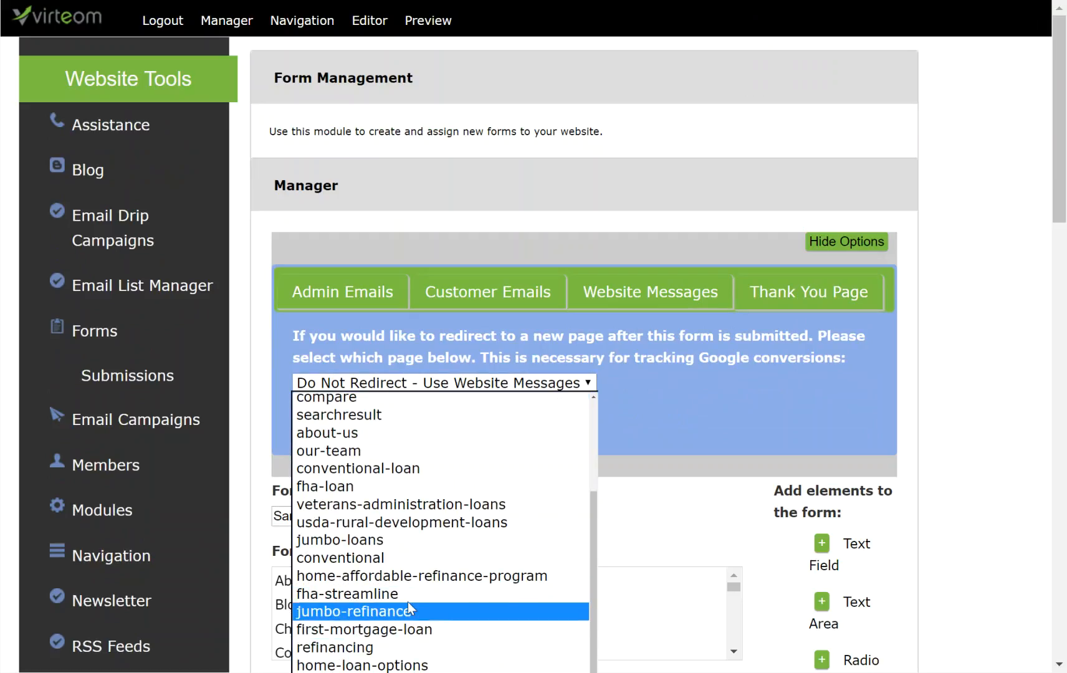
pyautogui.scroll(3, 409, 585)
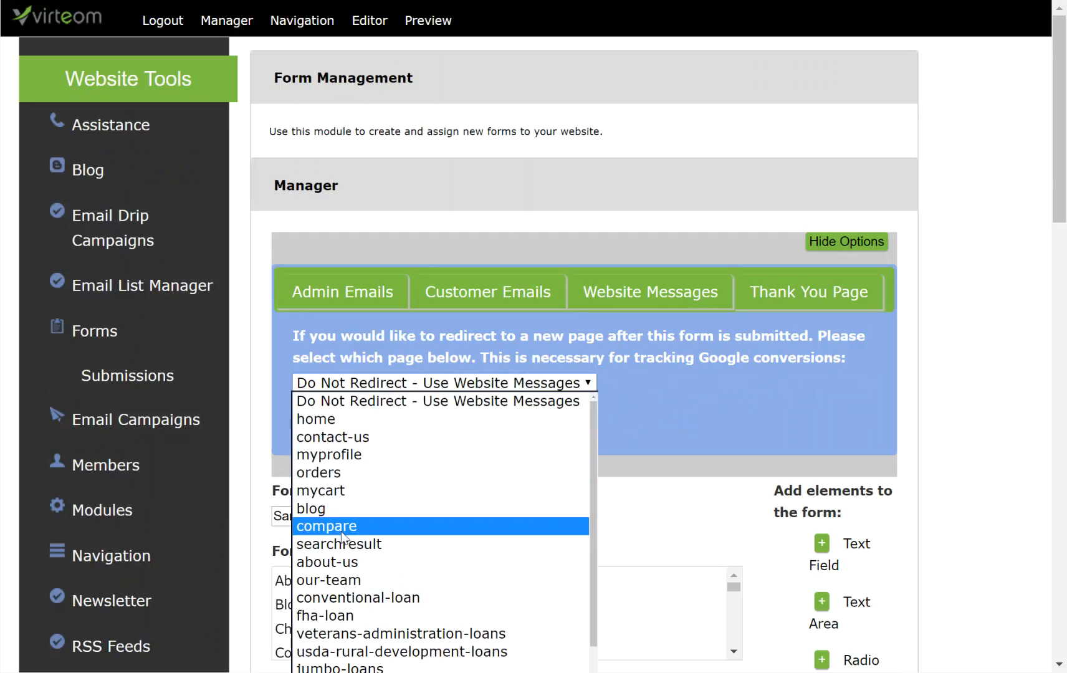
pyautogui.click(659, 435)
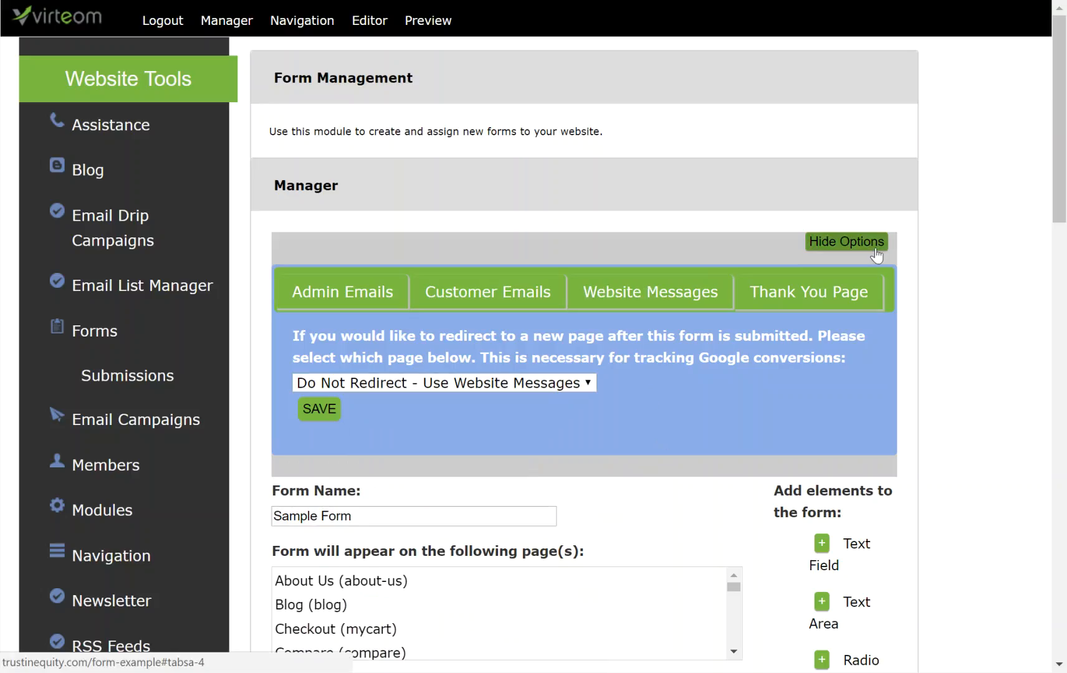
pyautogui.click(847, 248)
pyautogui.scroll(-3, 598, 439)
pyautogui.scroll(-9, 683, 548)
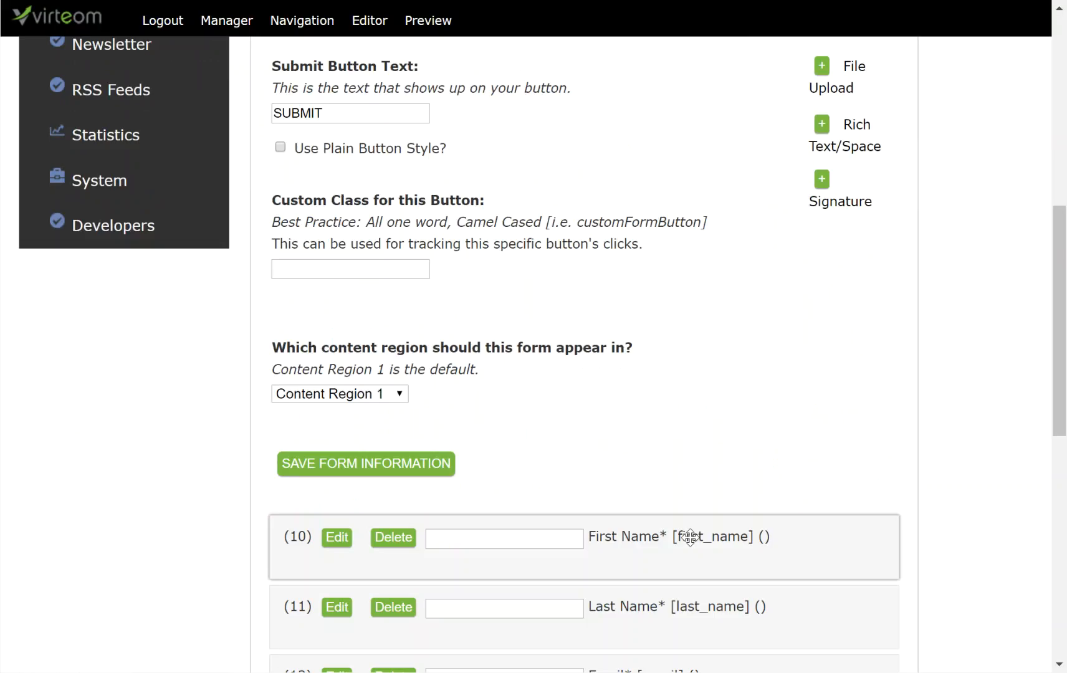
pyautogui.scroll(-4, 690, 537)
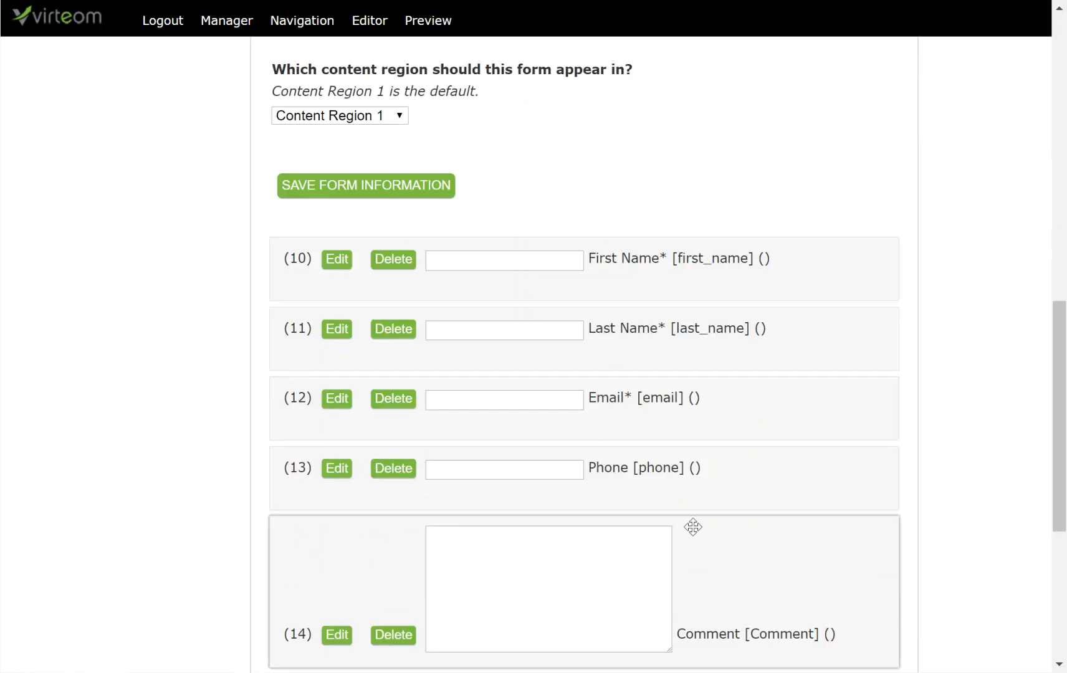
pyautogui.scroll(-3, 693, 528)
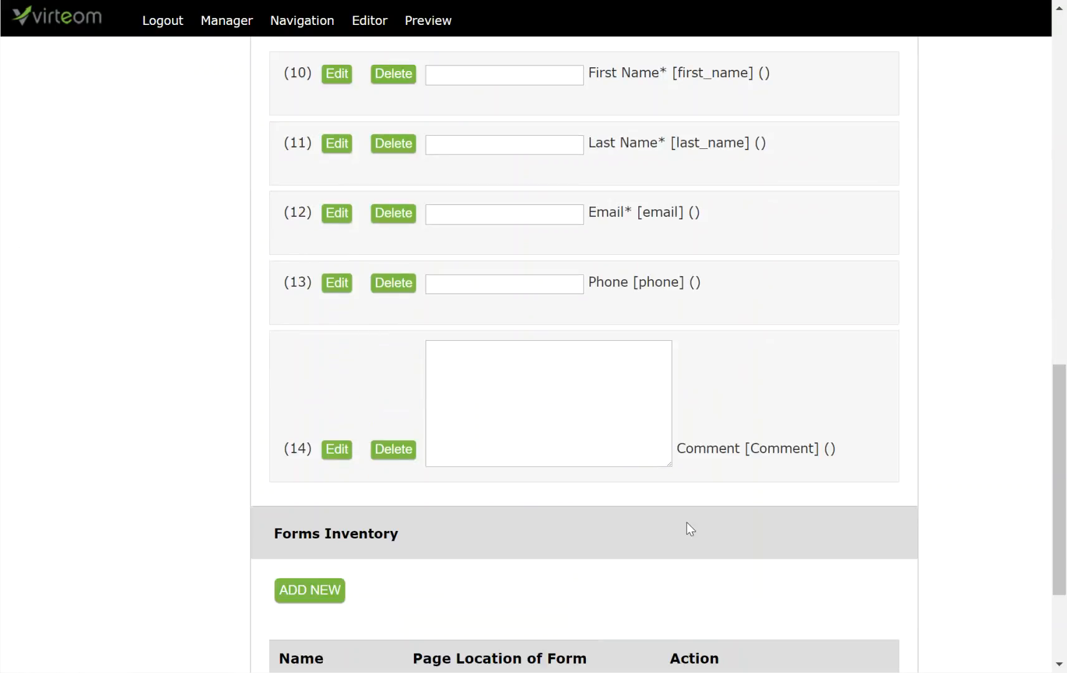